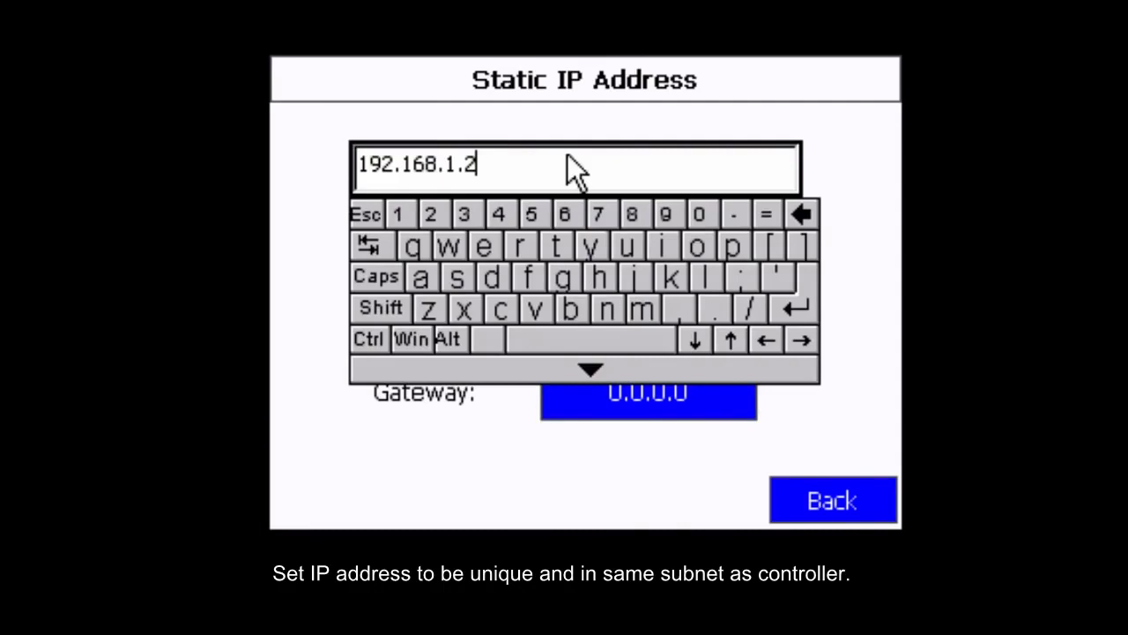
# - Finish entering the static IP address 192.168.1.2 and accept the subnet mask and gateway fields
pyautogui.click(798, 306)
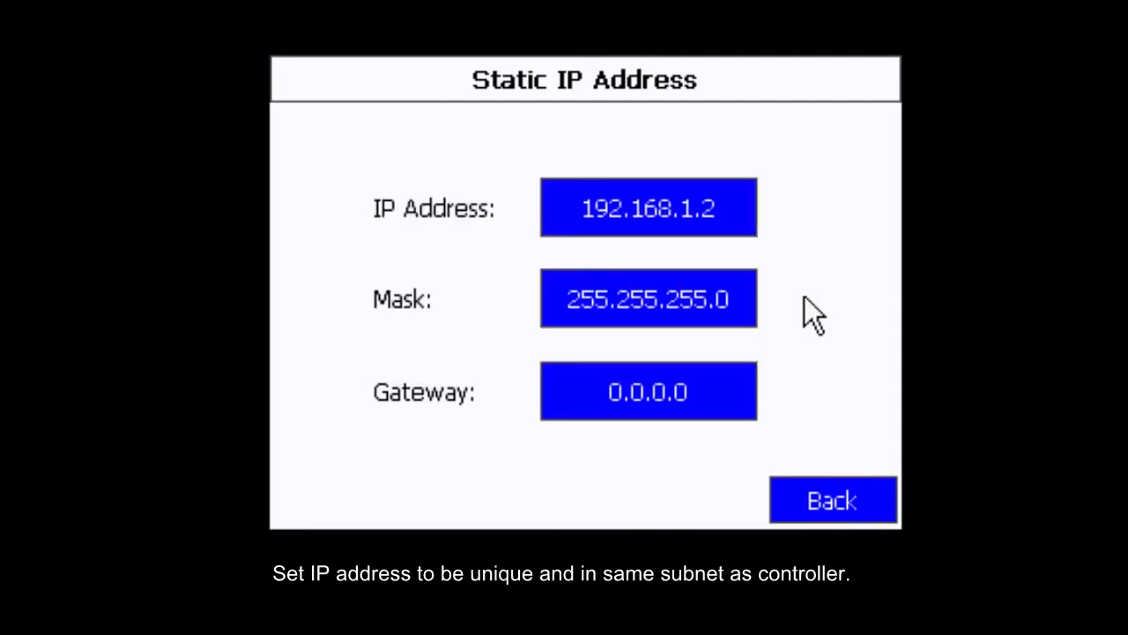
pyautogui.click(662, 292)
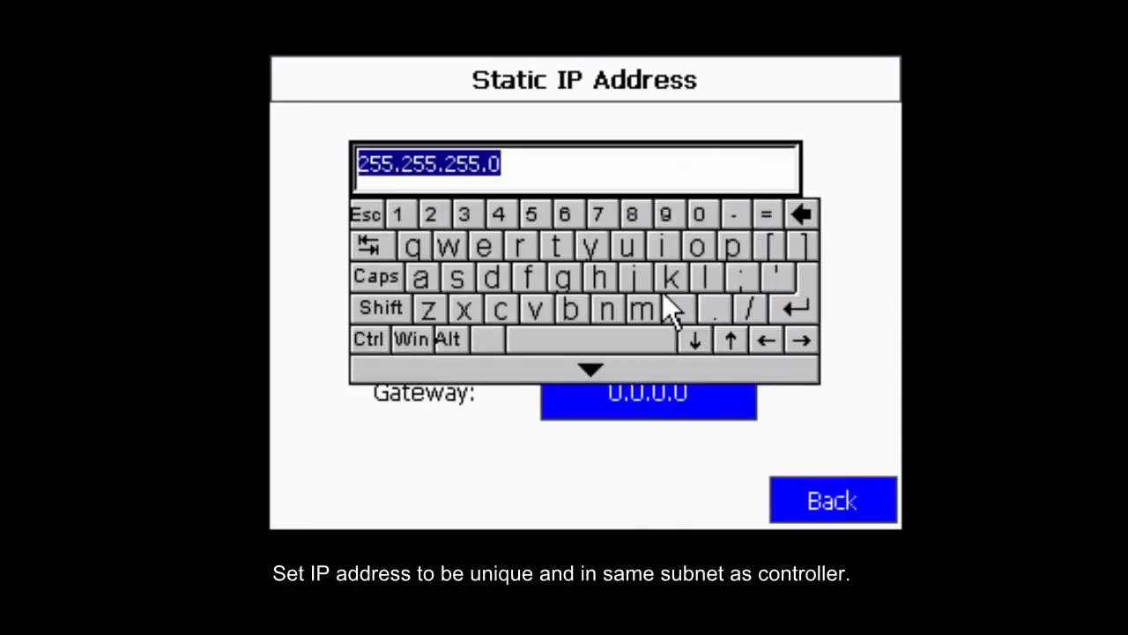
pyautogui.click(587, 154)
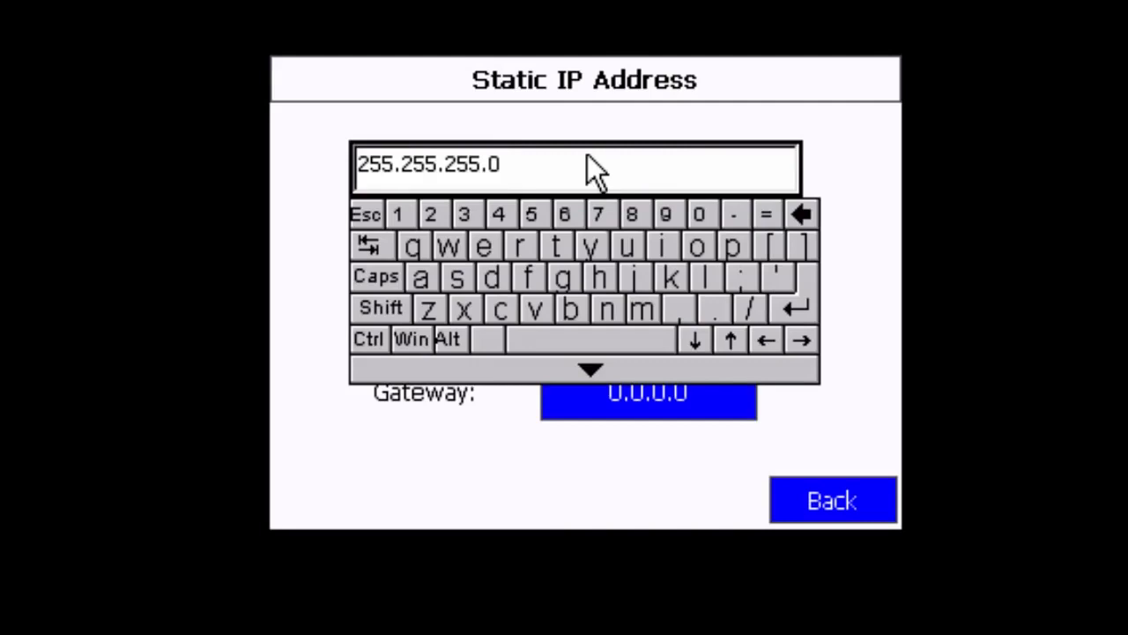
pyautogui.click(797, 308)
pyautogui.click(679, 393)
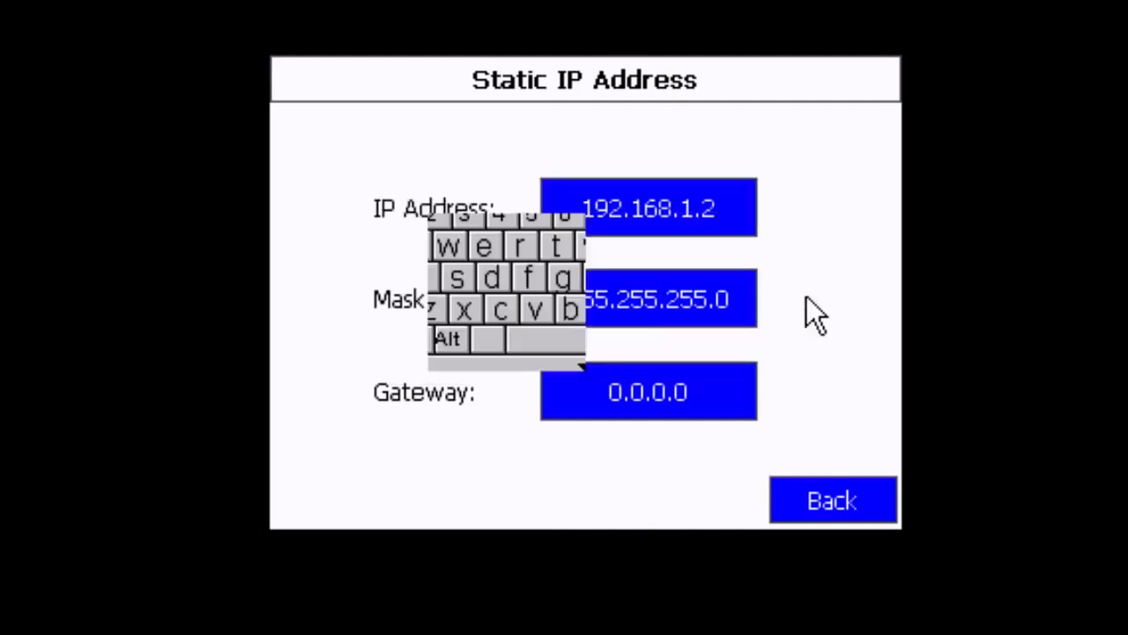
pyautogui.click(540, 158)
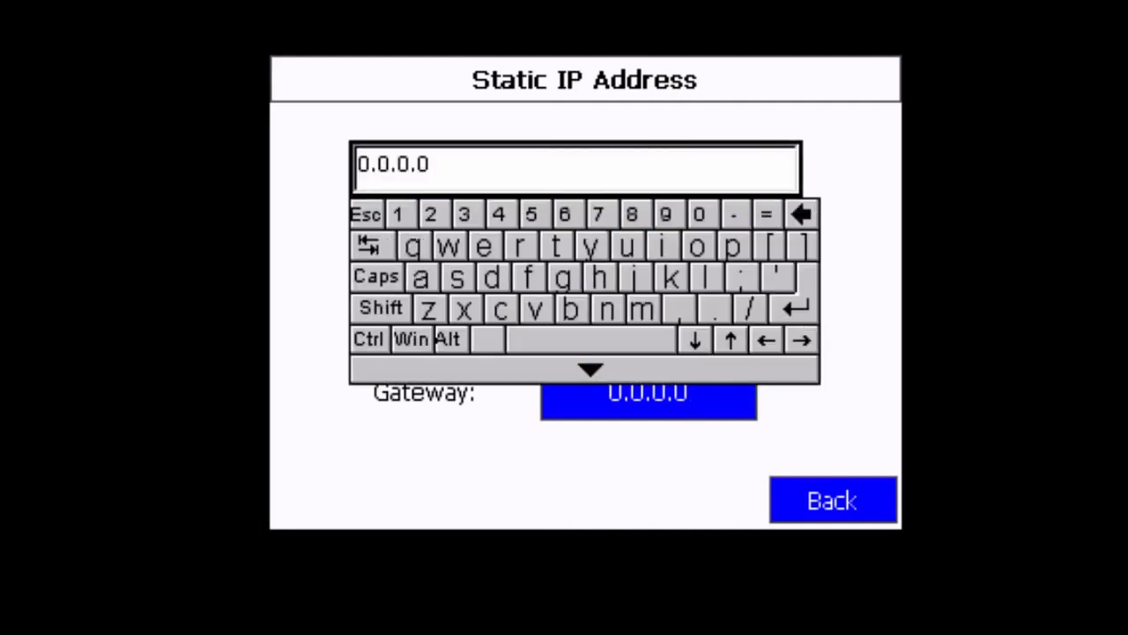
pyautogui.click(804, 301)
# - Leave the static IP screen and return from the Communication screen to the main menu
pyautogui.click(838, 494)
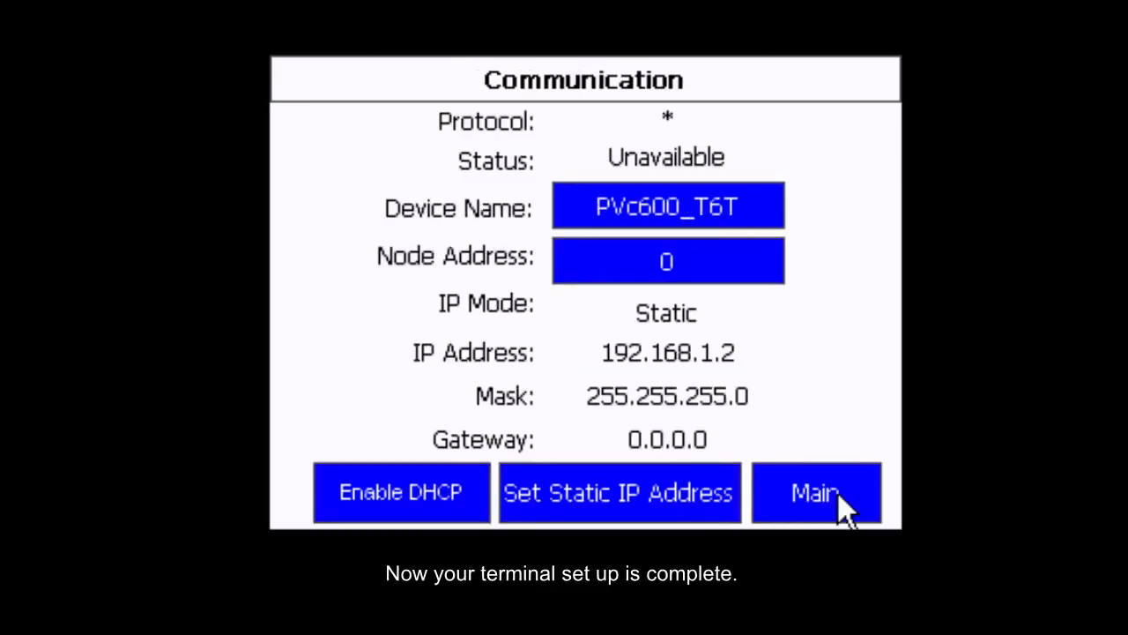
pyautogui.click(838, 494)
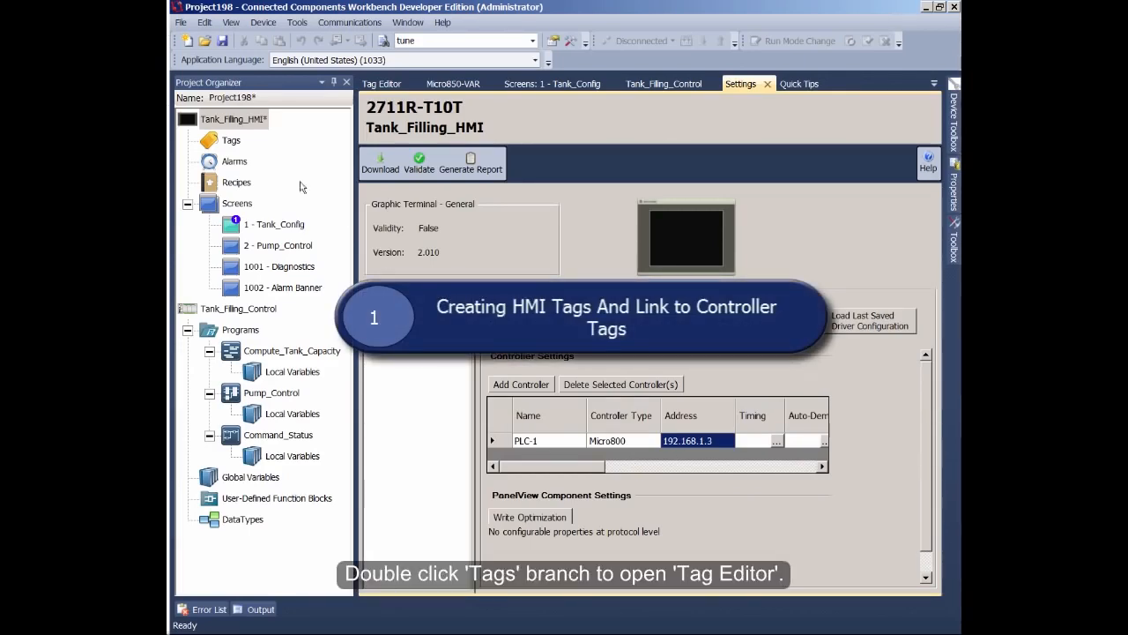
# - Open the HMI Tag Editor, add a new tag and assign it to controller PLC-1
pyautogui.doubleClick(228, 141)
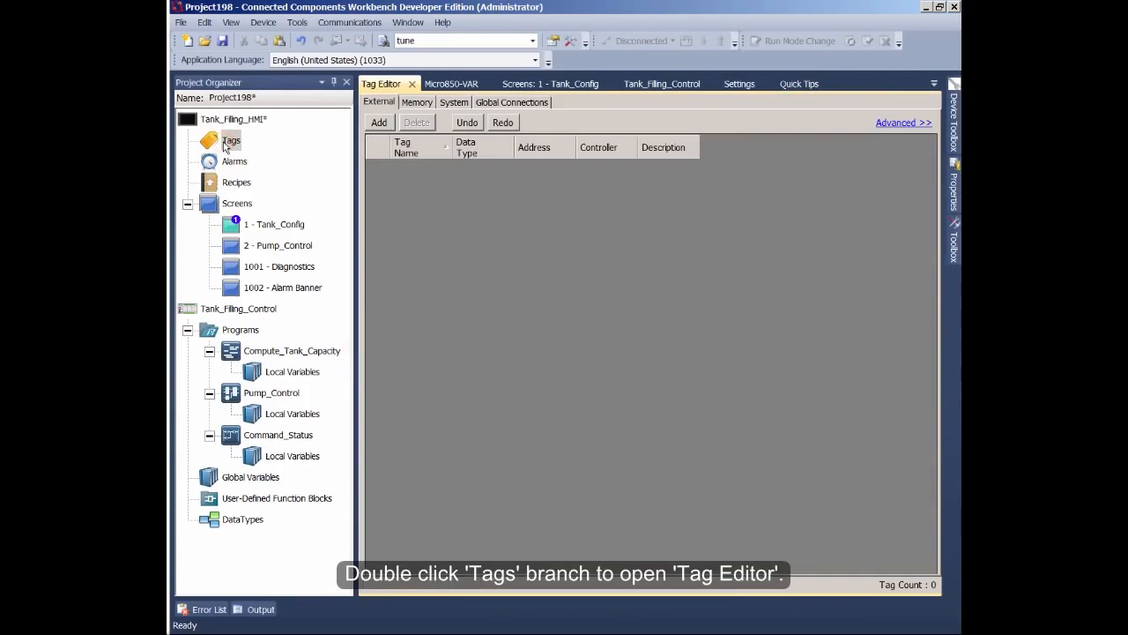
pyautogui.click(381, 123)
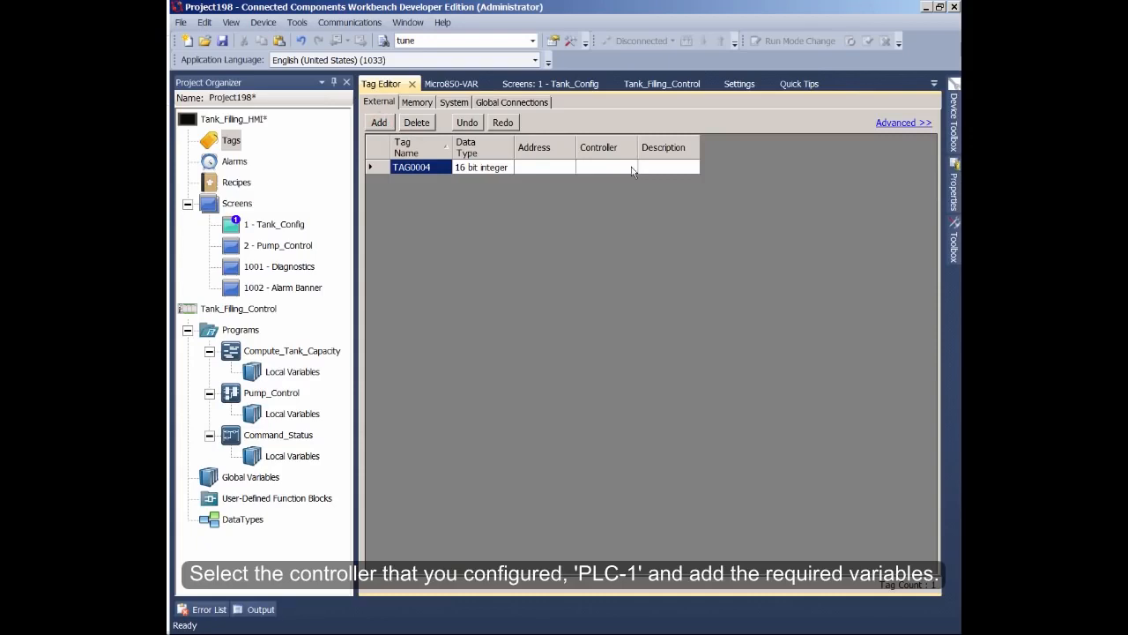
pyautogui.click(631, 170)
pyautogui.click(631, 170)
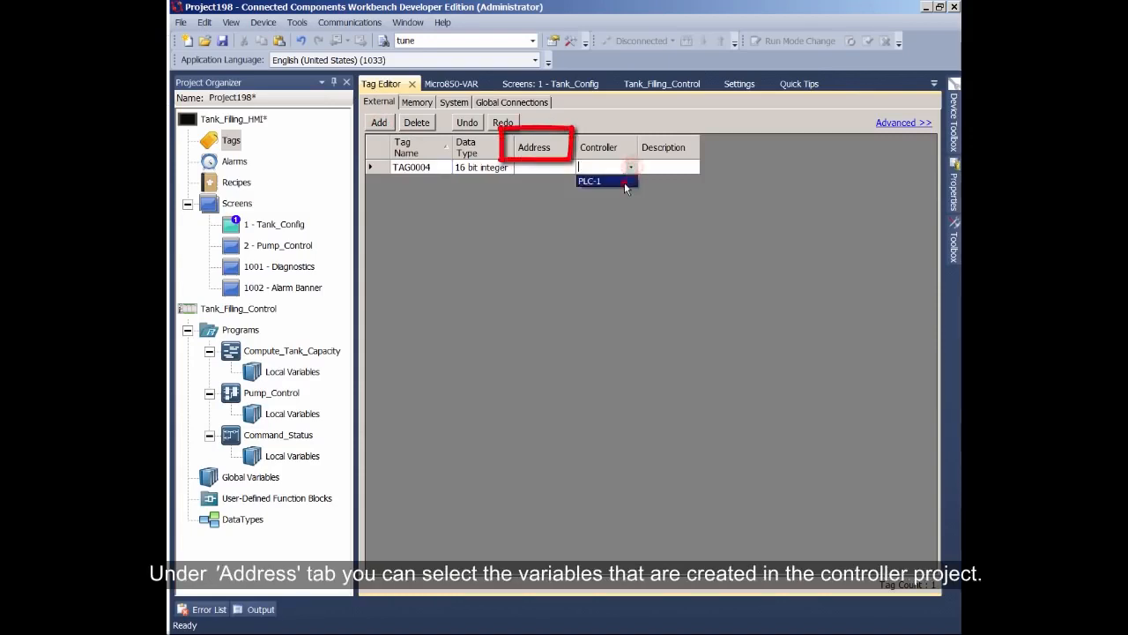
pyautogui.click(624, 181)
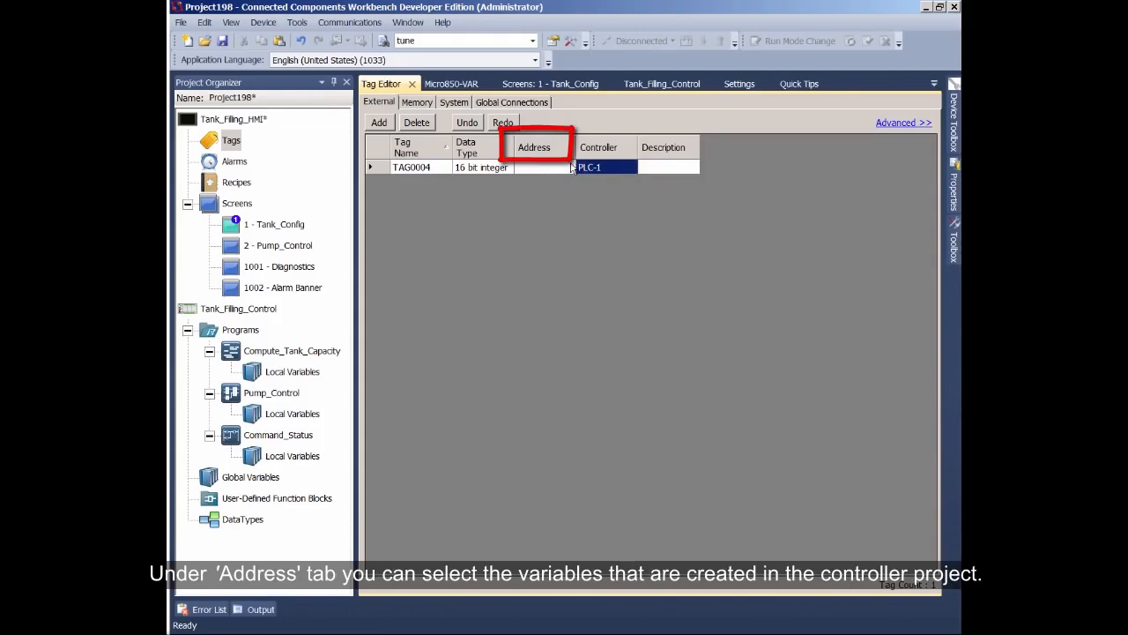
# - Set the tag's address to the Micro850 I/O variable _IO_EM_DO_00
pyautogui.click(570, 168)
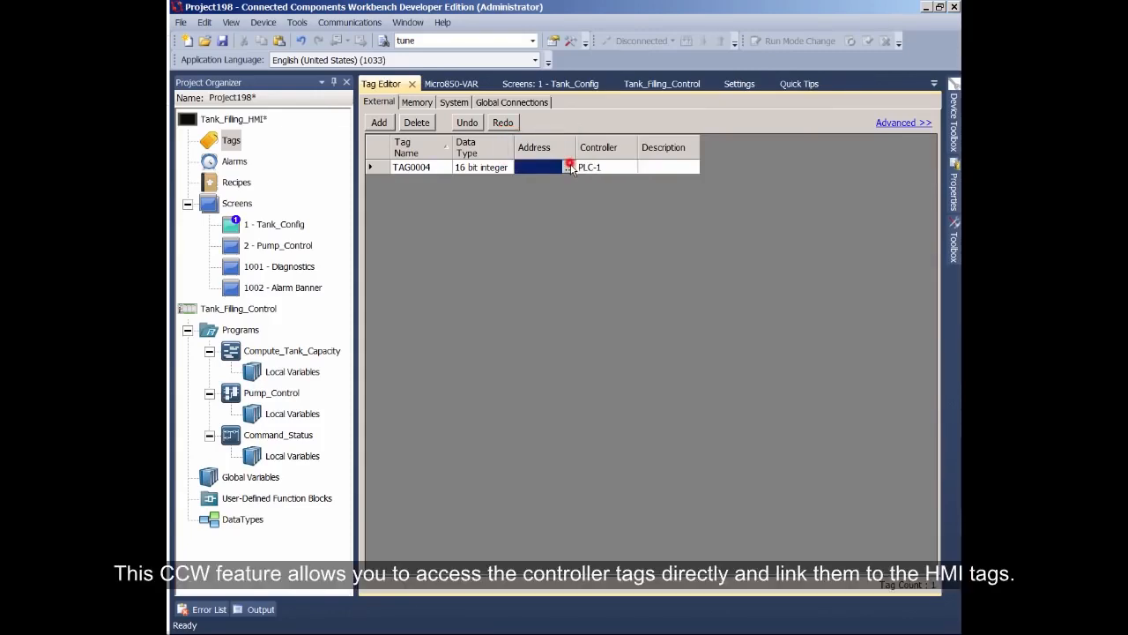
pyautogui.click(569, 168)
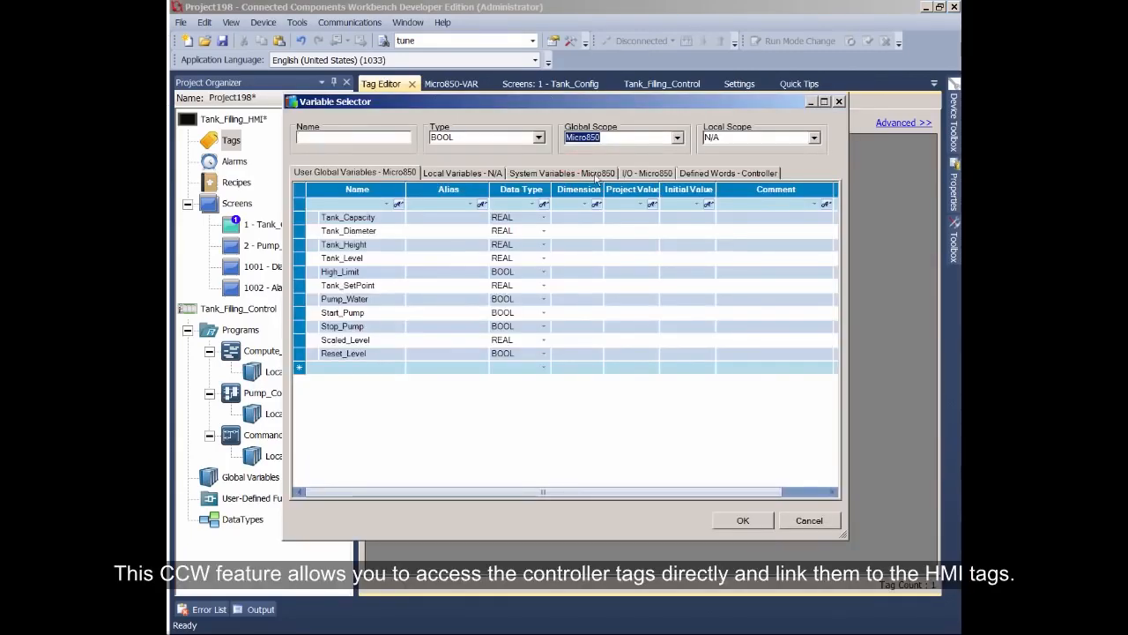
pyautogui.click(631, 175)
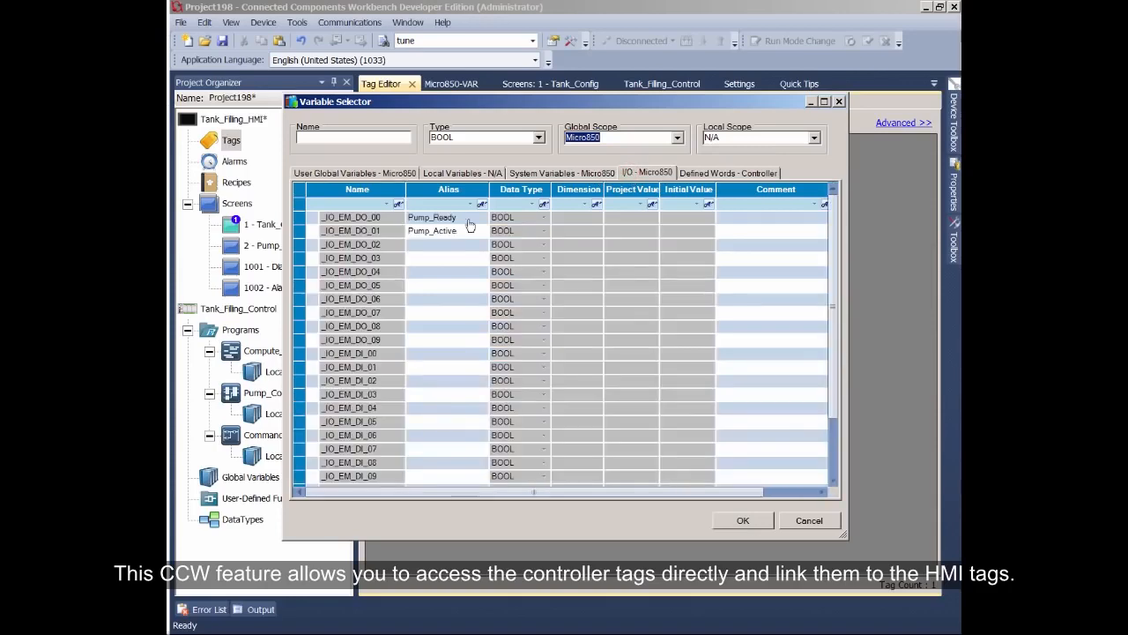
pyautogui.click(447, 218)
pyautogui.click(743, 520)
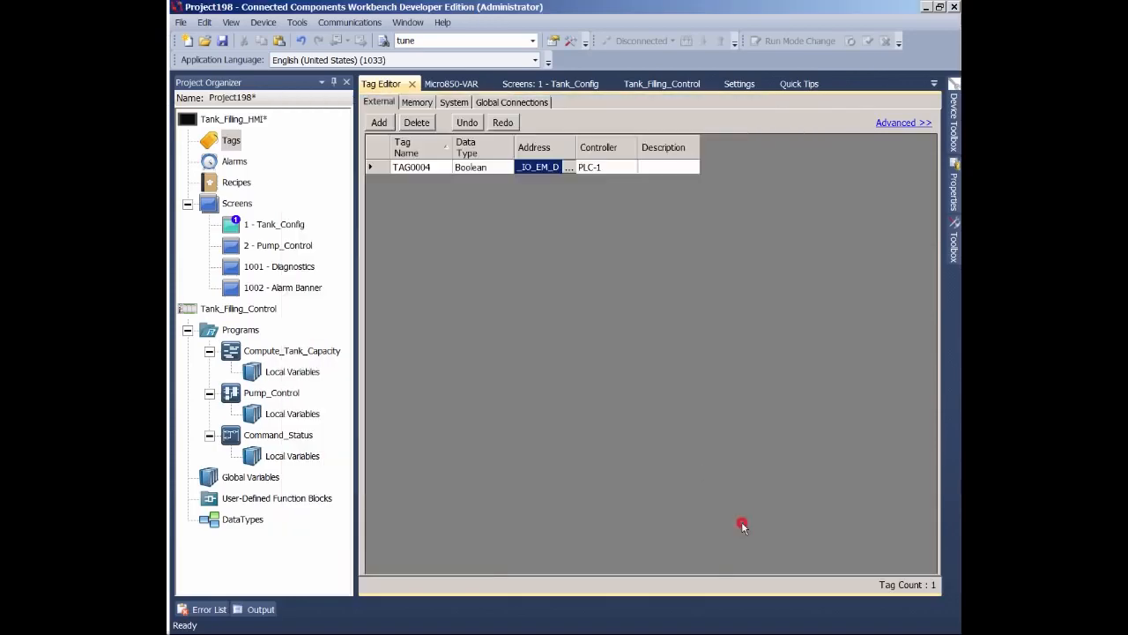
# - Copy the tag's address and paste it as the tag name
pyautogui.rightClick(541, 169)
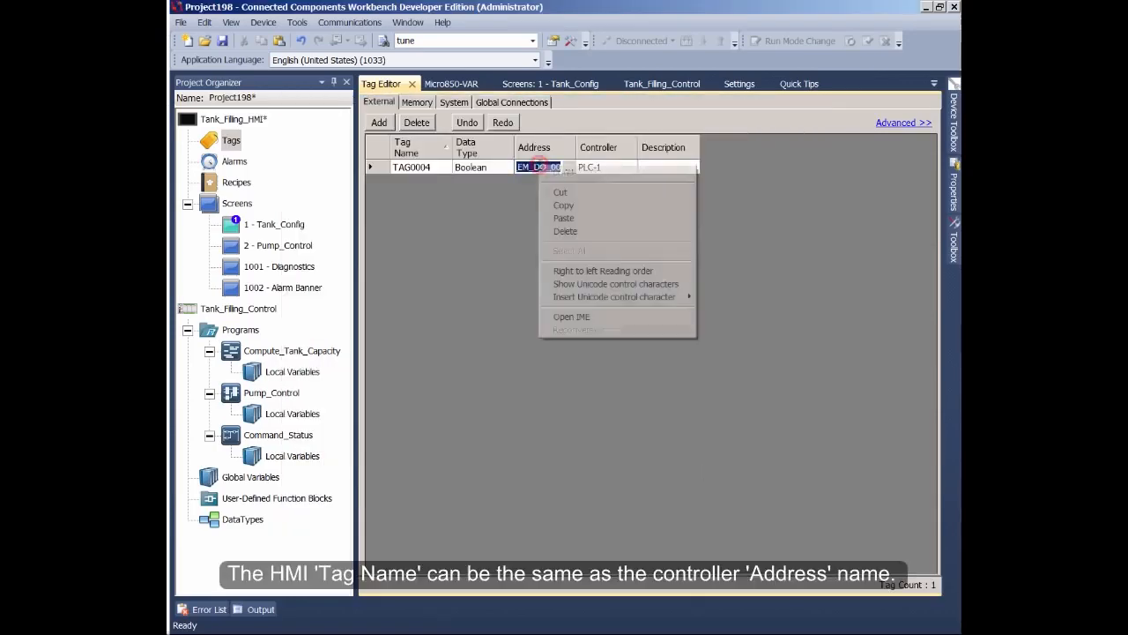
pyautogui.click(571, 205)
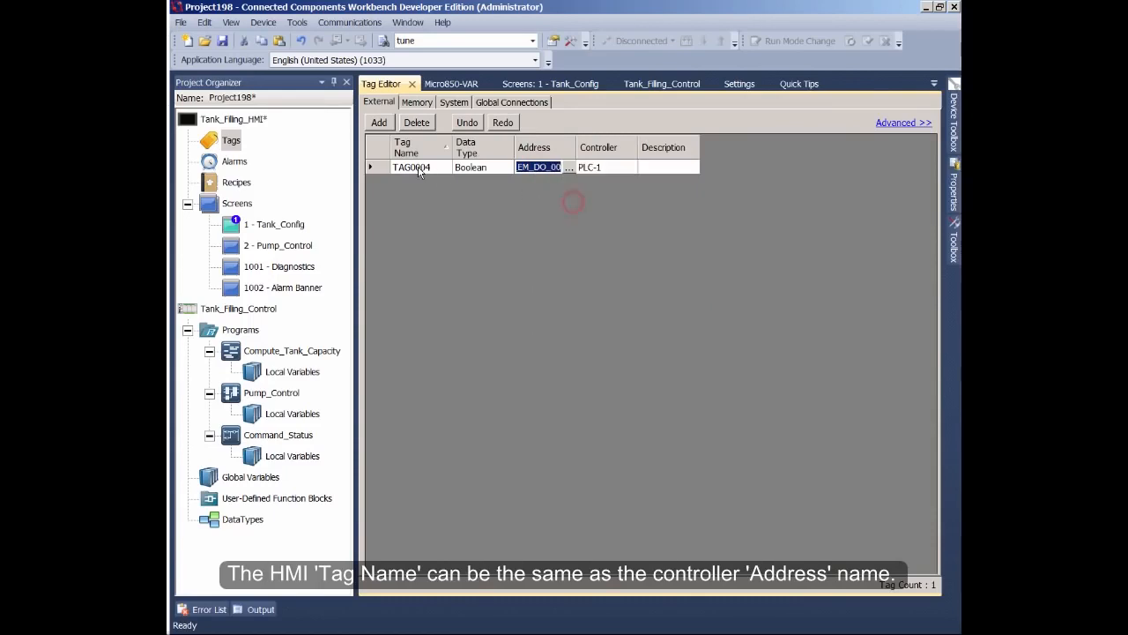
pyautogui.click(414, 168)
pyautogui.rightClick(408, 168)
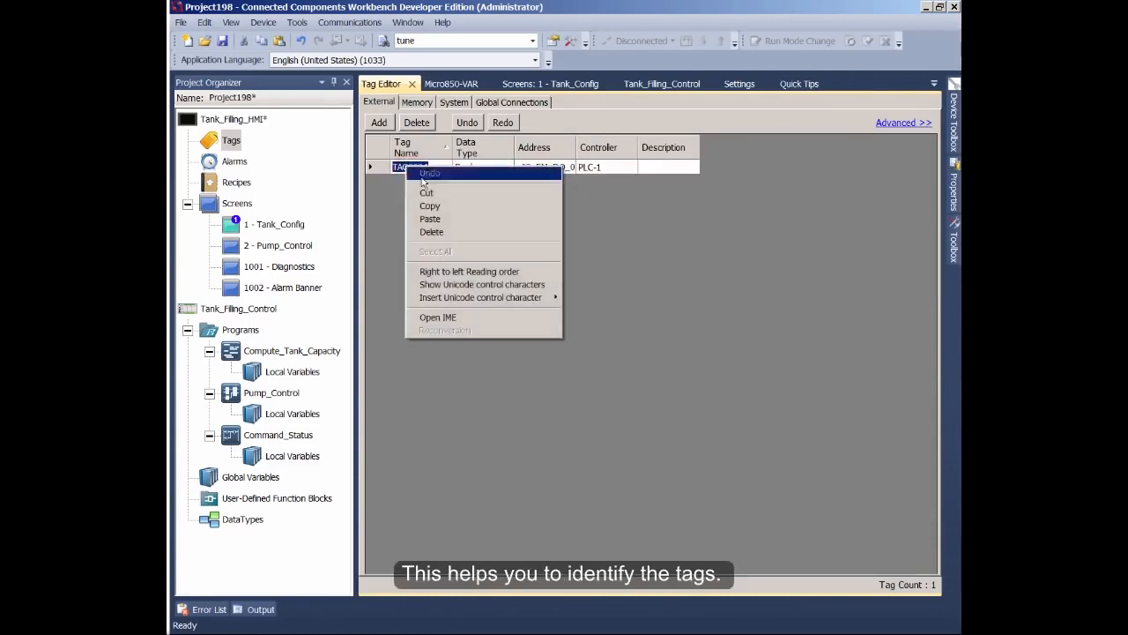
pyautogui.click(448, 221)
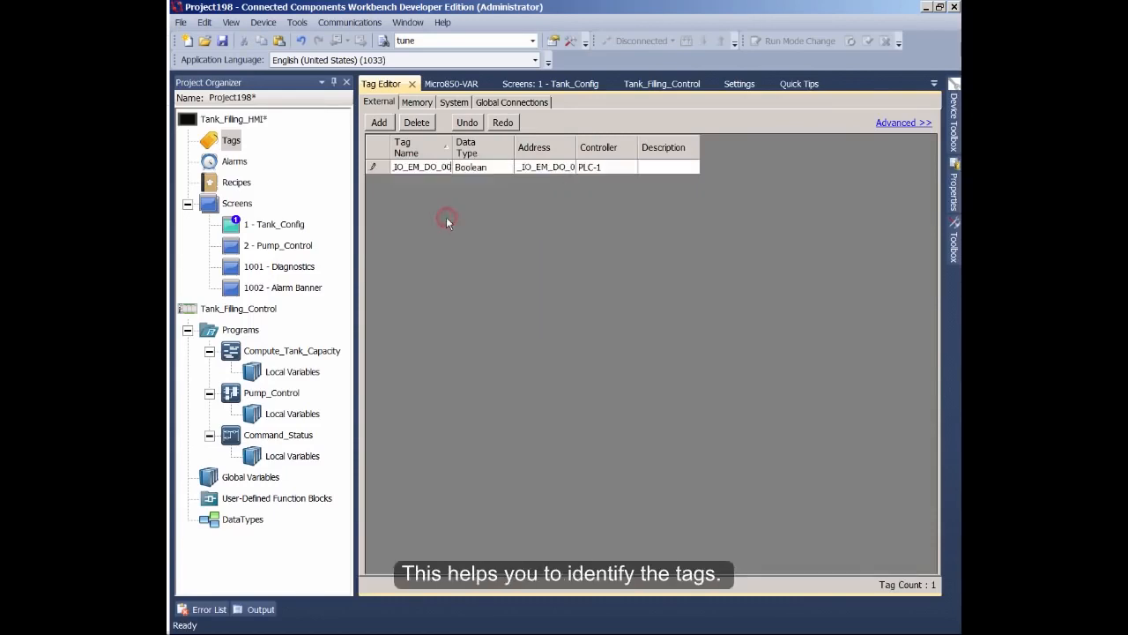
# - Enter Pump_Ready as the tag's description
pyautogui.click(662, 167)
pyautogui.click(661, 167)
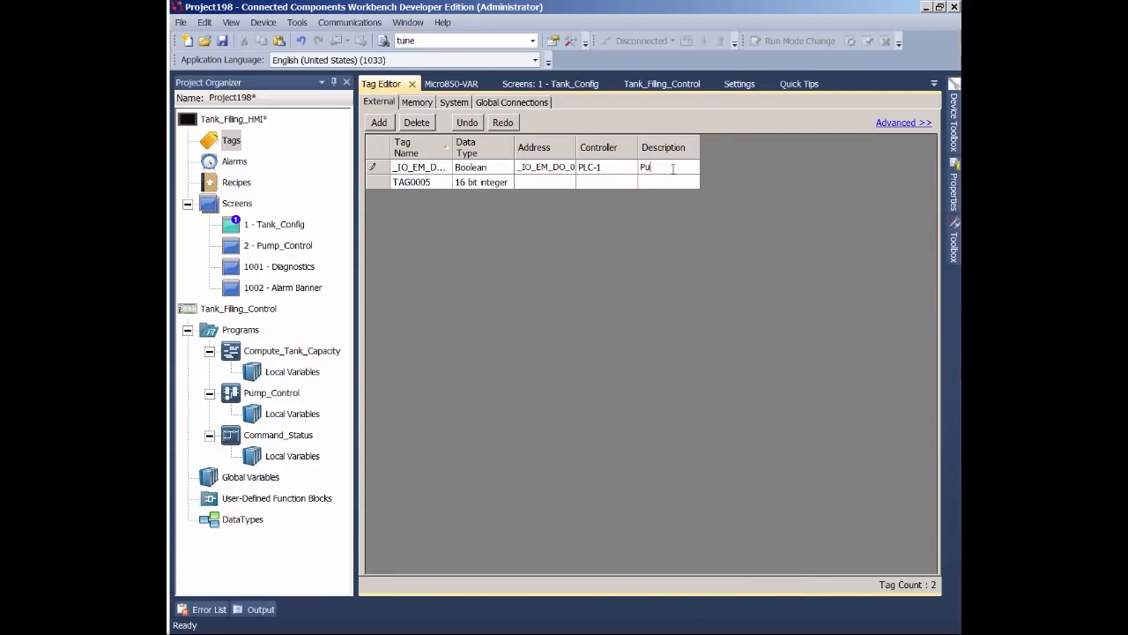
pyautogui.write('Pump_Ready')
pyautogui.press('Return')
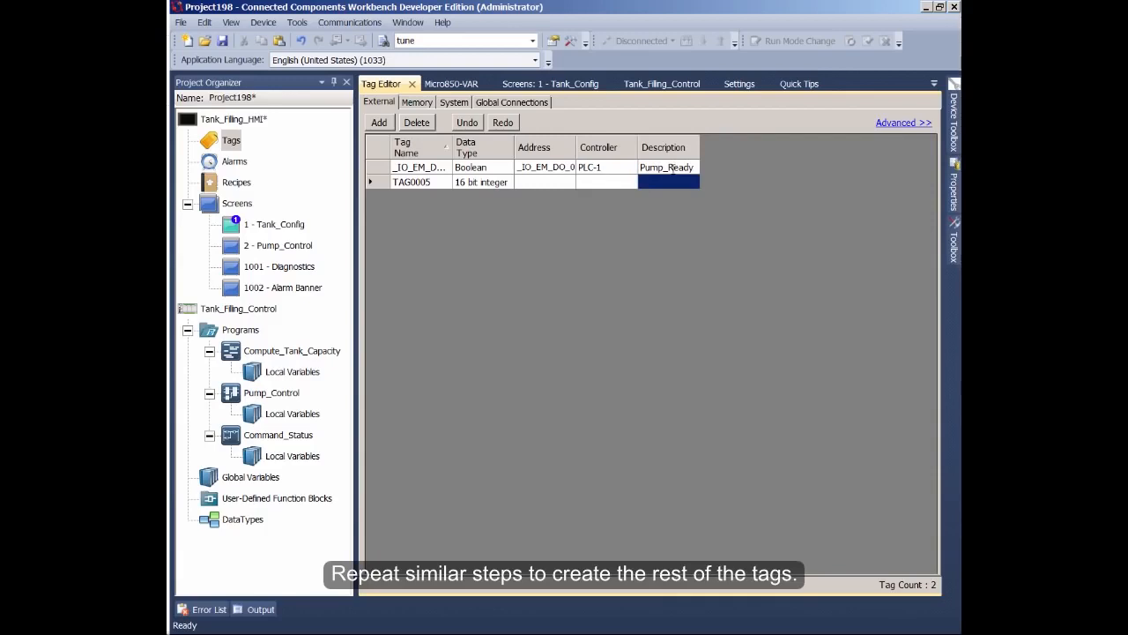
# - Assign the second tag to controller PLC-1 and set its address to the I/O variable _IO_EM_DO_01
pyautogui.click(630, 180)
pyautogui.click(604, 193)
pyautogui.click(569, 186)
pyautogui.click(569, 184)
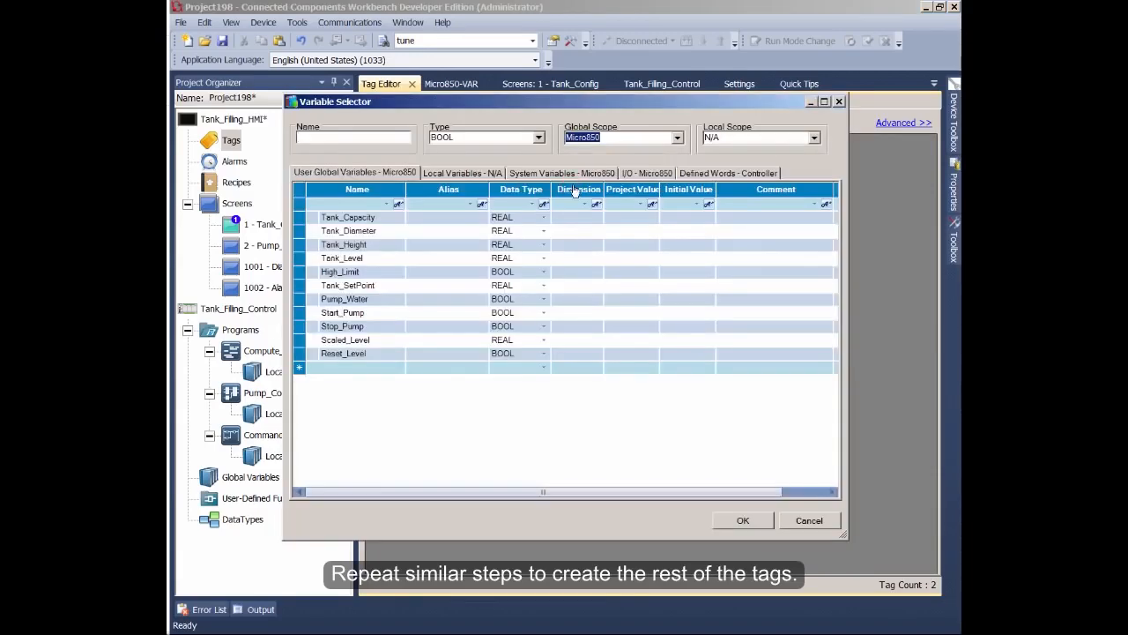
pyautogui.click(634, 172)
pyautogui.click(472, 232)
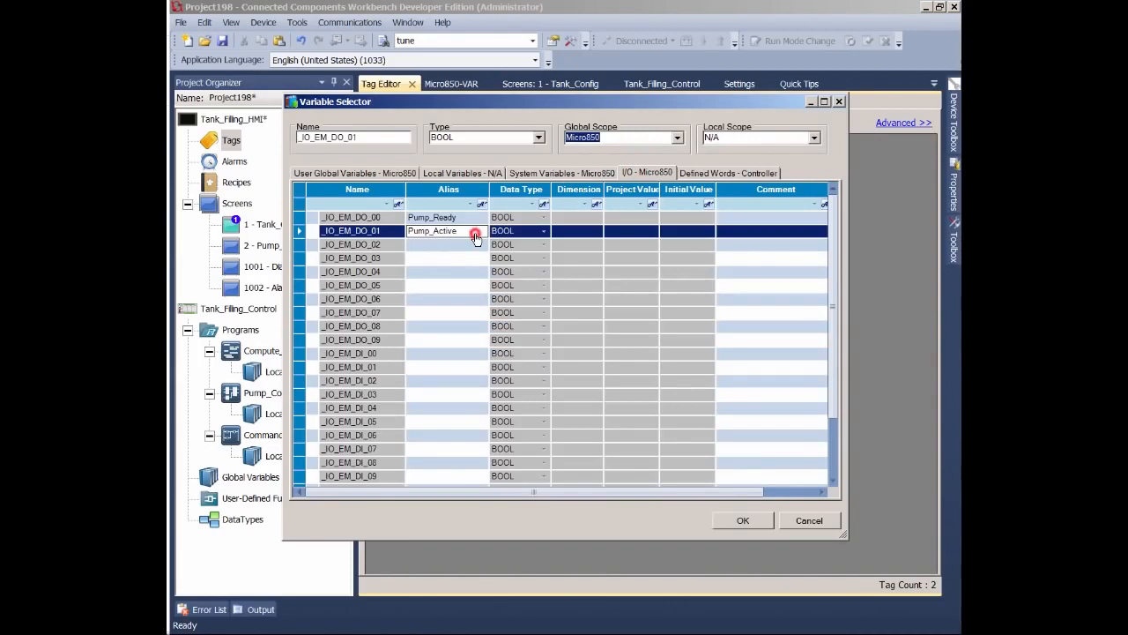
pyautogui.click(742, 520)
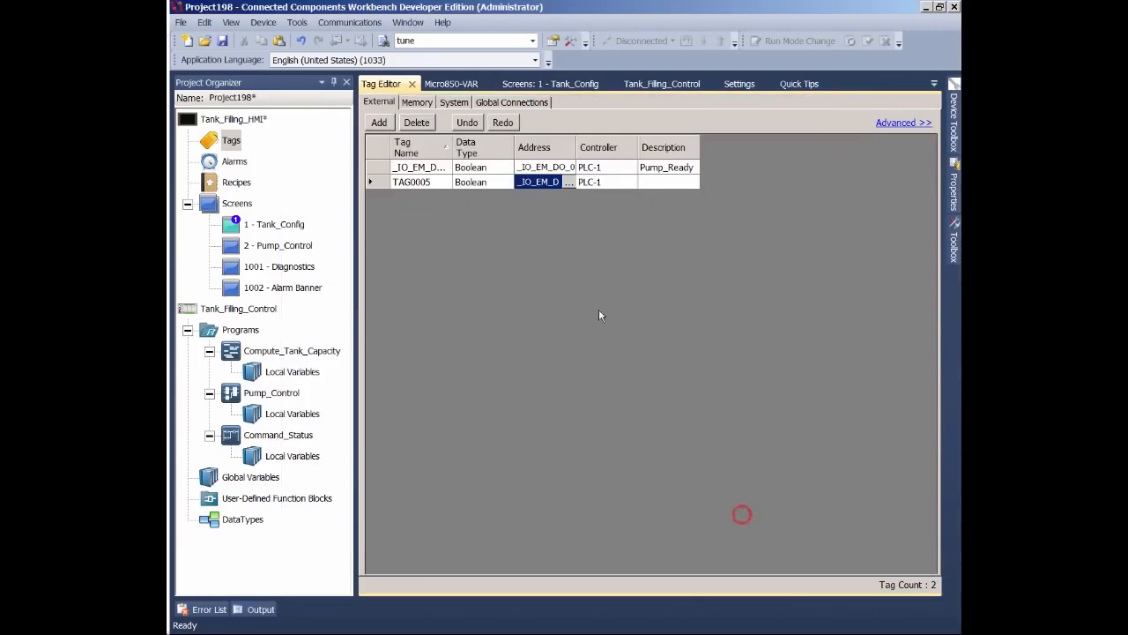
# - Copy the second tag's address into its tag name and set its description to Pump_Active
pyautogui.rightClick(531, 184)
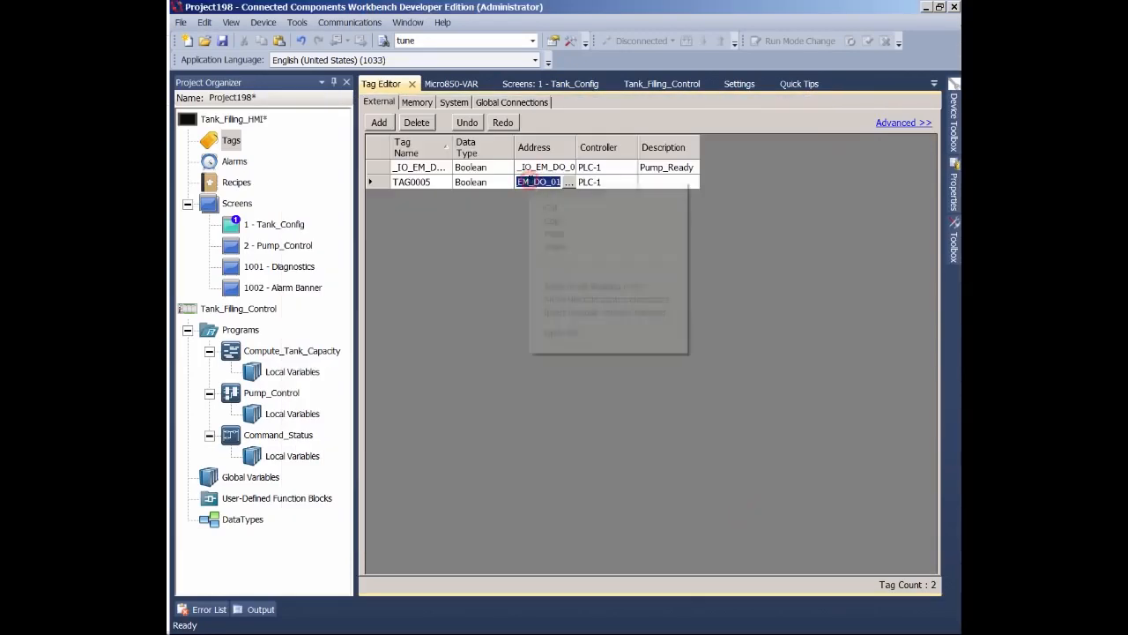
pyautogui.click(549, 221)
pyautogui.click(423, 184)
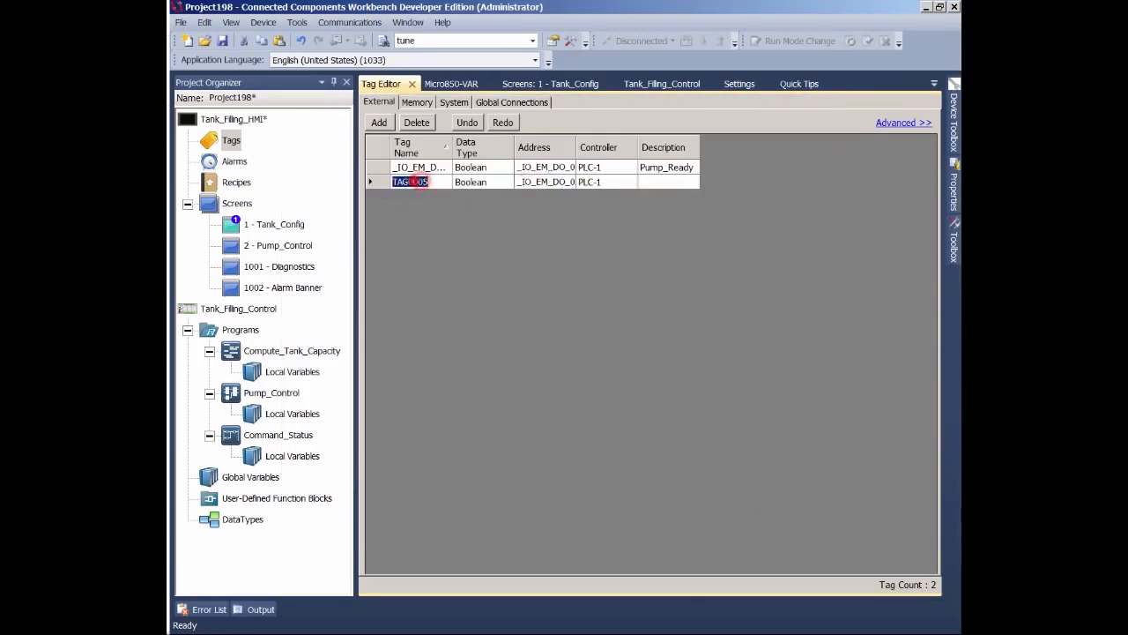
pyautogui.rightClick(410, 182)
pyautogui.click(448, 235)
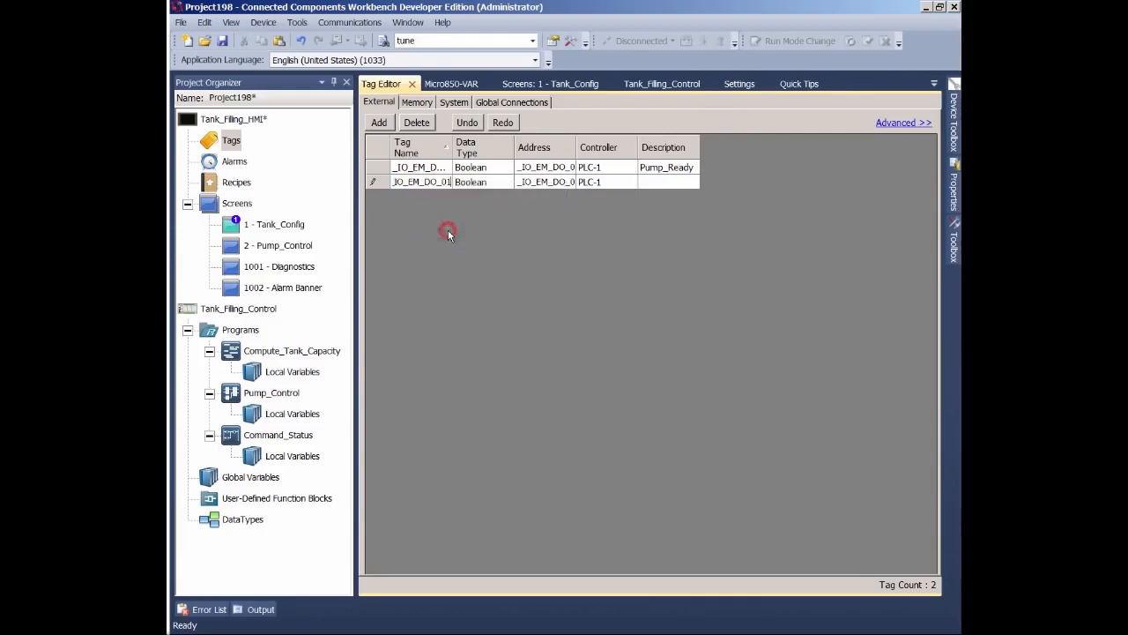
pyautogui.click(654, 185)
pyautogui.press('Return')
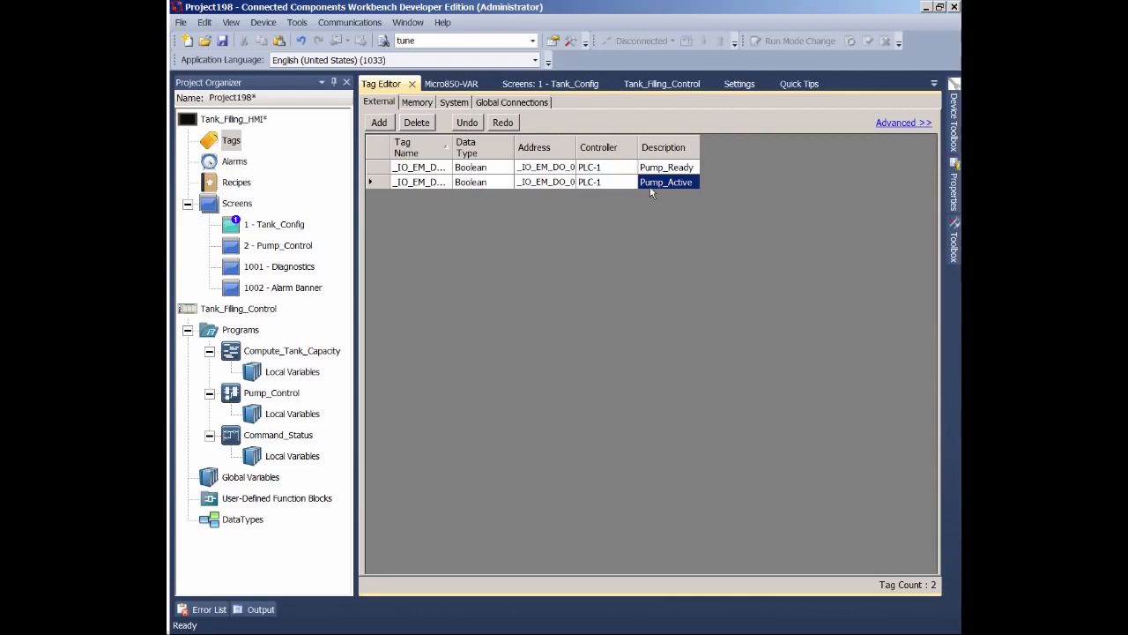
# - Add a third tag on controller PLC-1 addressed to the global variable Tank_Capacity
pyautogui.click(379, 123)
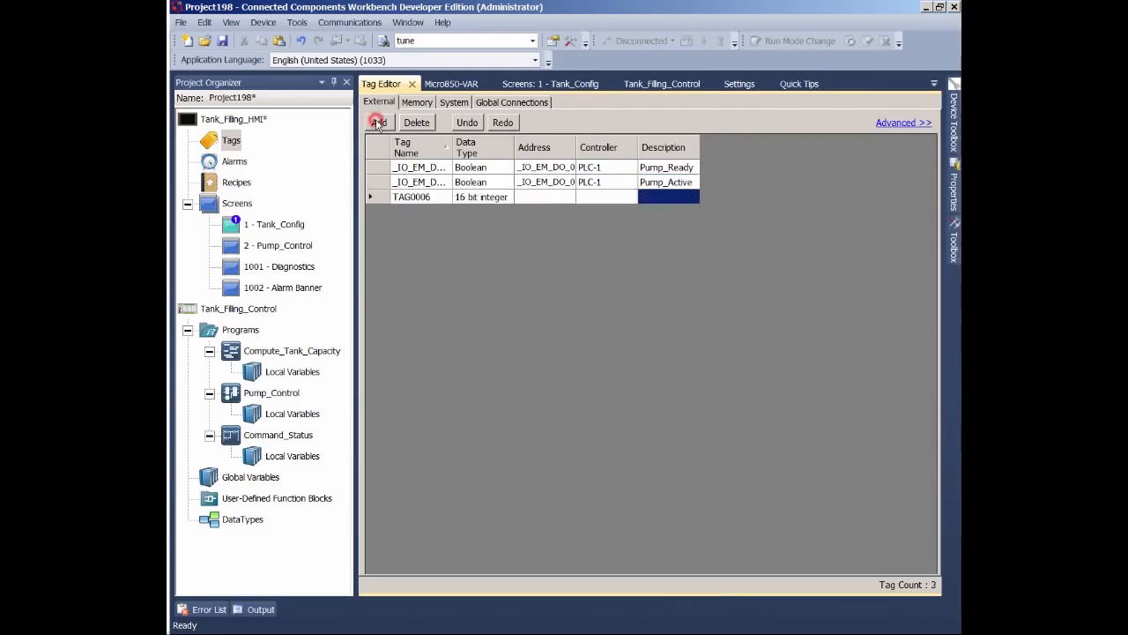
pyautogui.click(629, 198)
pyautogui.click(630, 197)
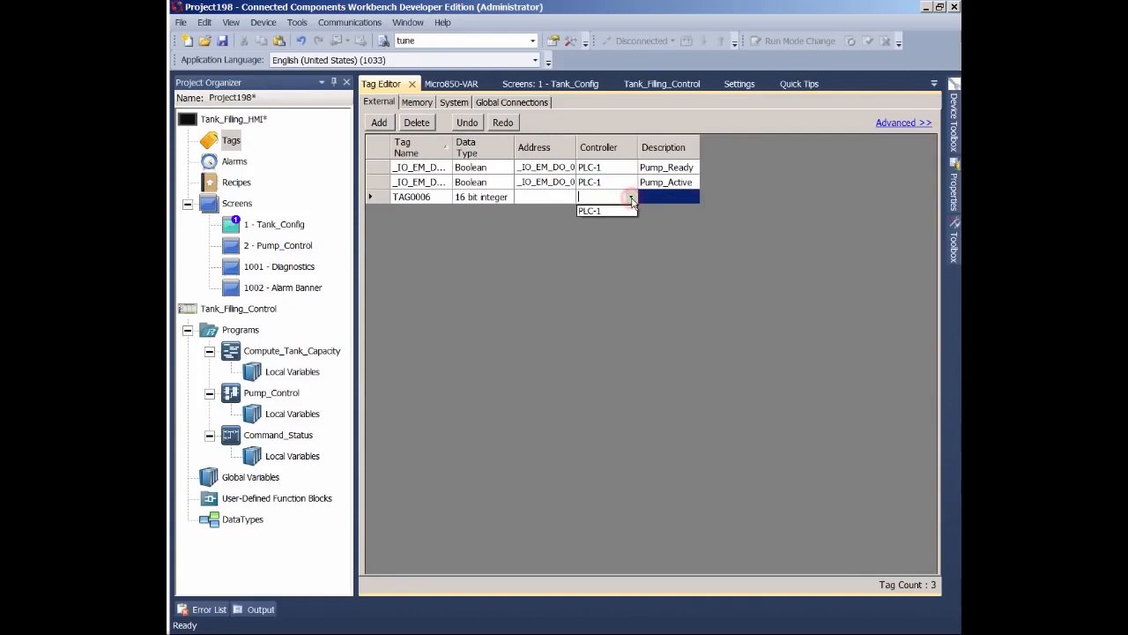
pyautogui.click(626, 212)
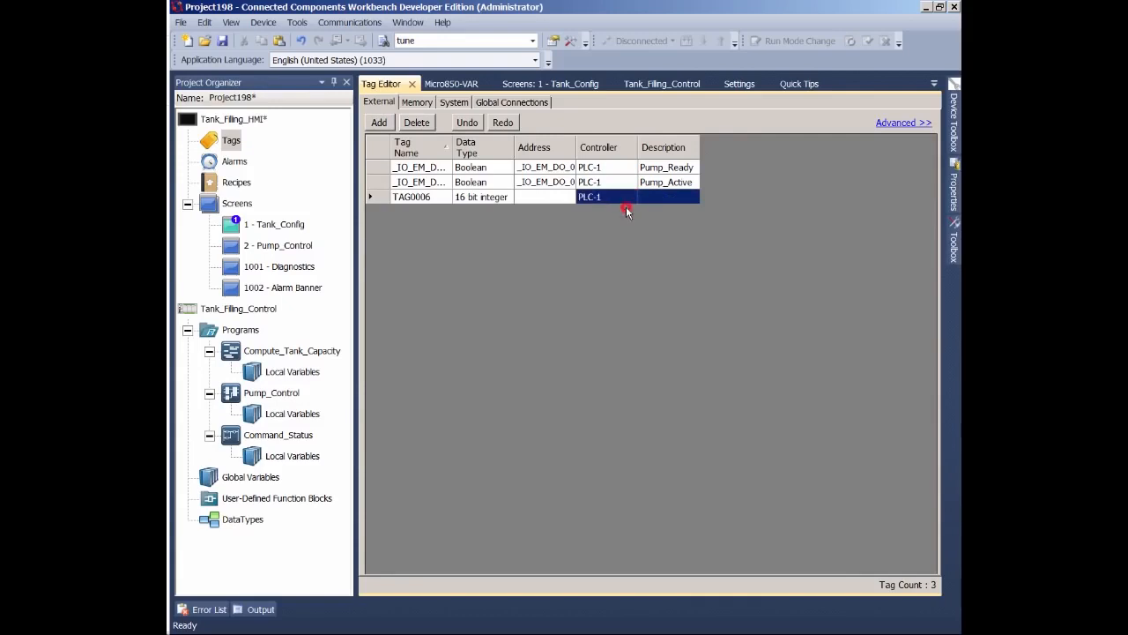
pyautogui.click(558, 201)
pyautogui.click(566, 196)
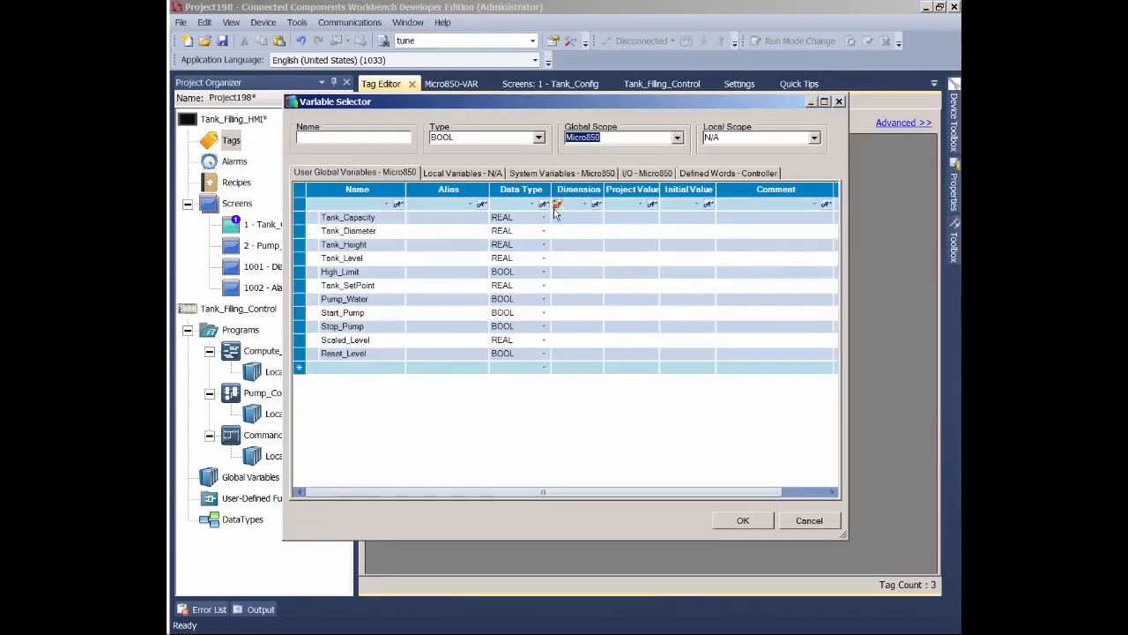
pyautogui.click(360, 218)
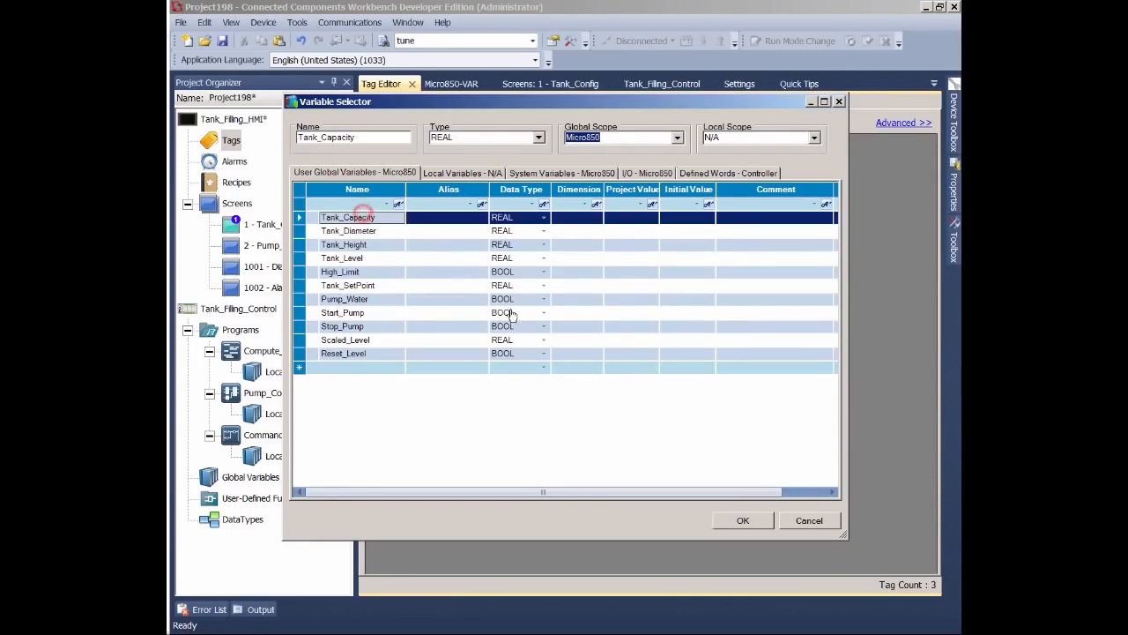
pyautogui.click(739, 519)
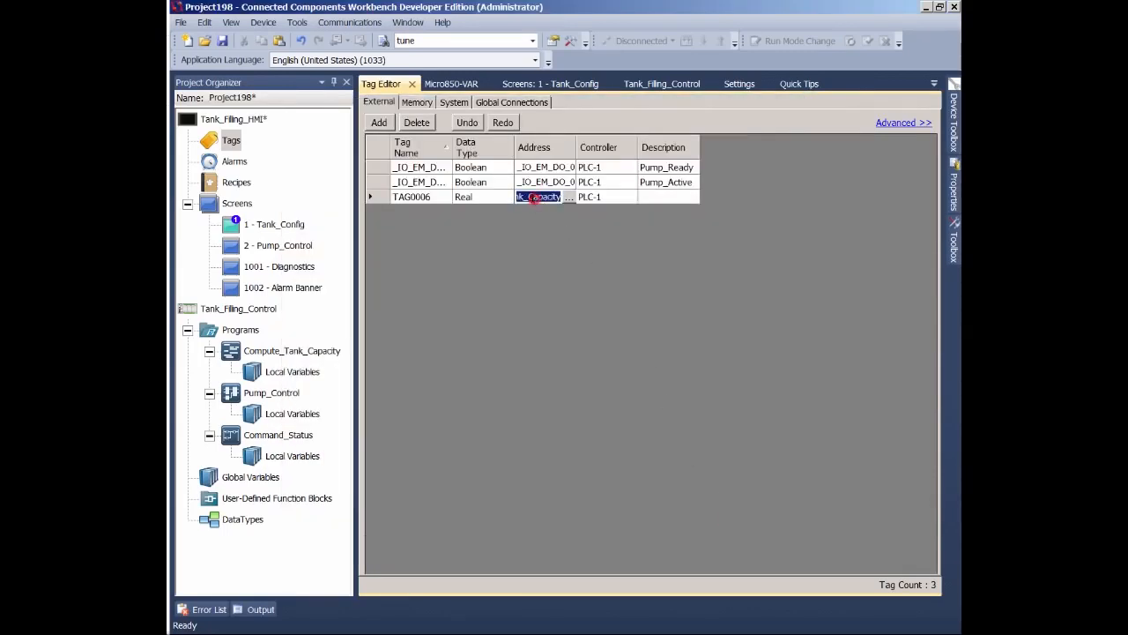
# - Copy the third tag's address Tank_Capacity and paste it as its tag name
pyautogui.click(534, 198)
pyautogui.click(425, 198)
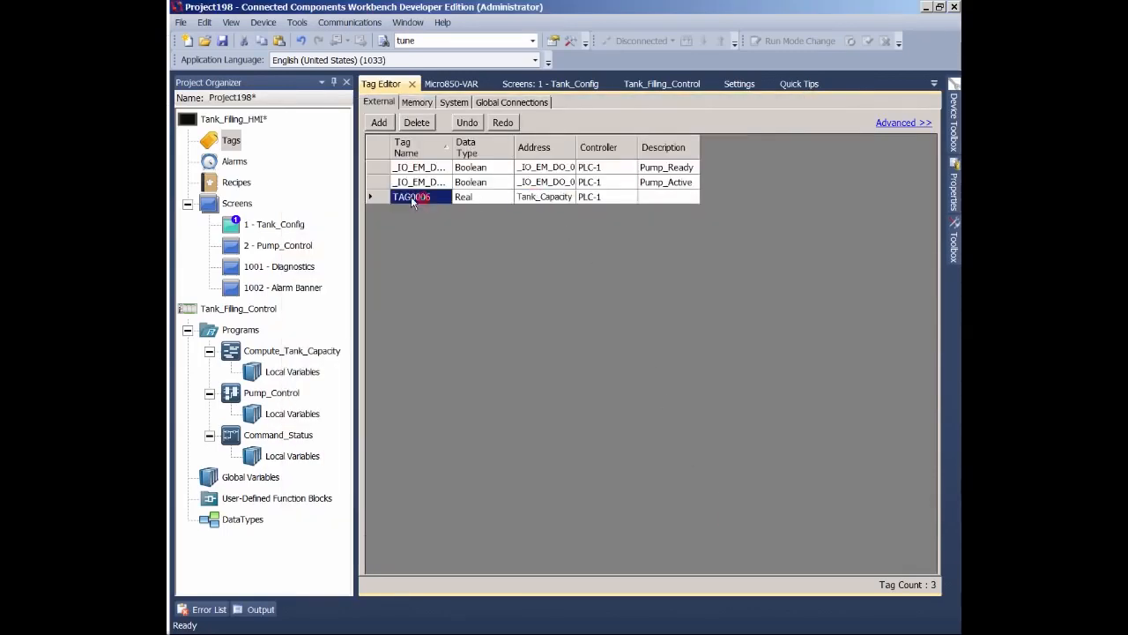
pyautogui.hotkey('ctrl', 'v')
pyautogui.press('Return')
# - Add a fourth tag on controller PLC-1 addressed to the global variable Tank_Diameter
pyautogui.click(379, 123)
pyautogui.click(622, 214)
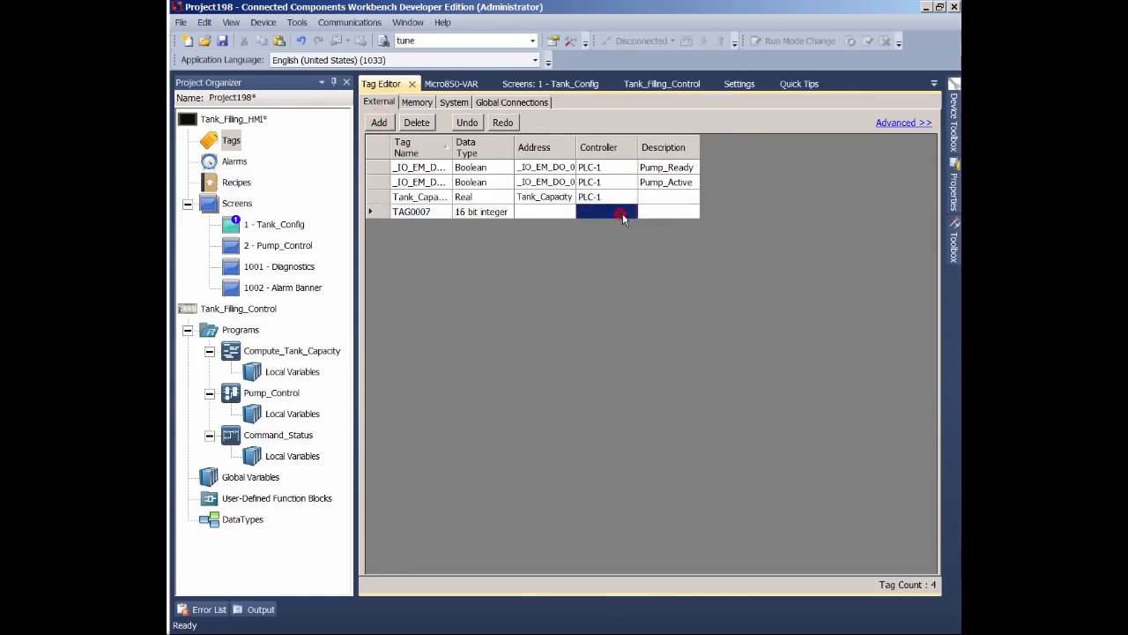
pyautogui.click(622, 213)
pyautogui.click(589, 225)
pyautogui.click(564, 213)
pyautogui.click(569, 213)
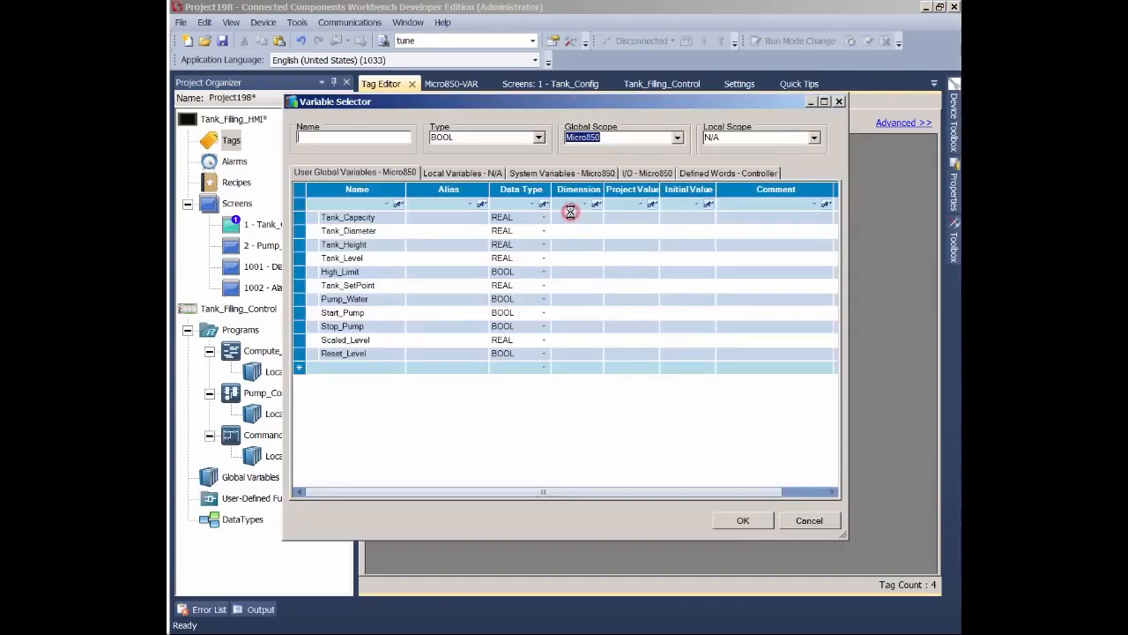
pyautogui.doubleClick(401, 231)
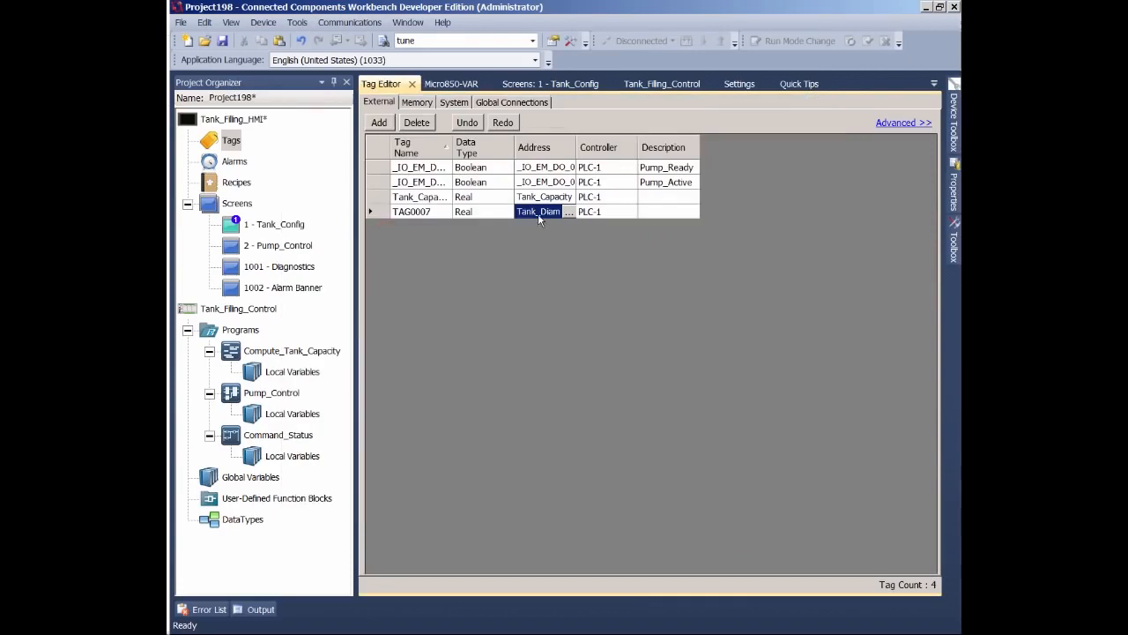
# - Copy the fourth tag's address Tank_Diameter and paste it as its tag name
pyautogui.hotkey('ctrl', 'c')
pyautogui.doubleClick(421, 212)
pyautogui.hotkey('ctrl', 'v')
# - Add a fifth tag on PLC-1 addressed to the global variable Tank_Height and name it Tank_Height
pyautogui.click(379, 122)
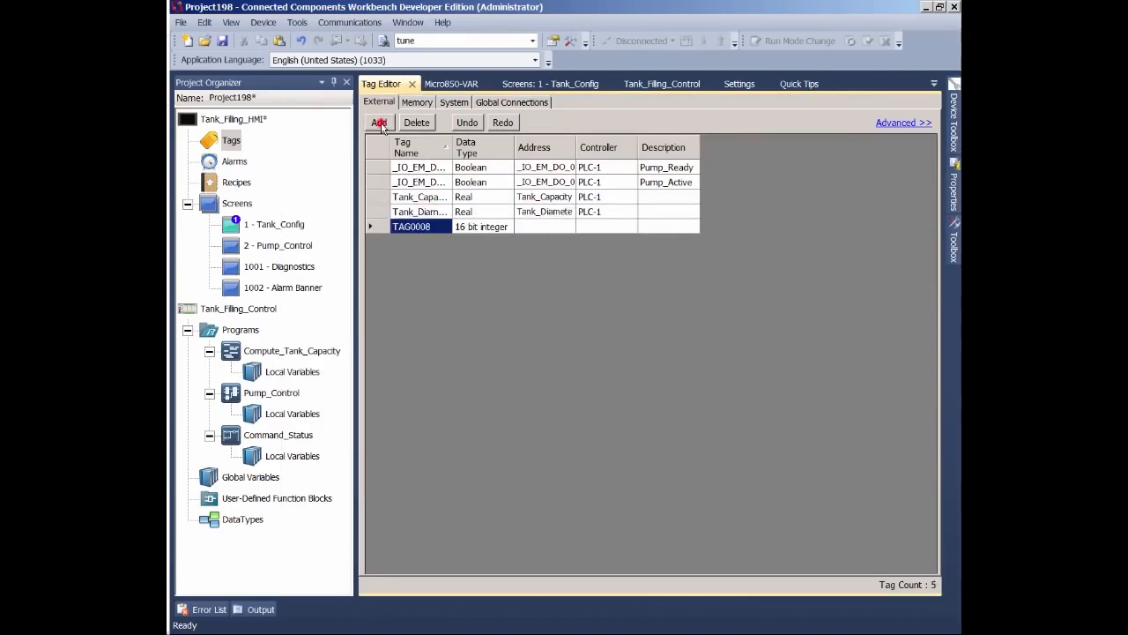
pyautogui.click(599, 226)
pyautogui.click(607, 238)
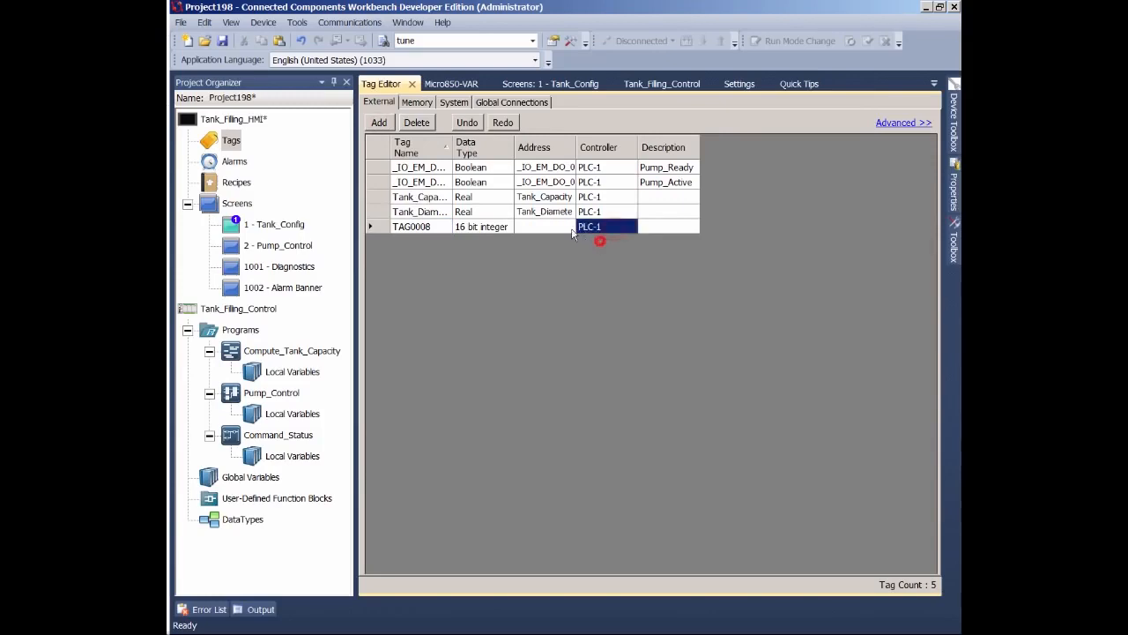
pyautogui.click(565, 226)
pyautogui.click(570, 227)
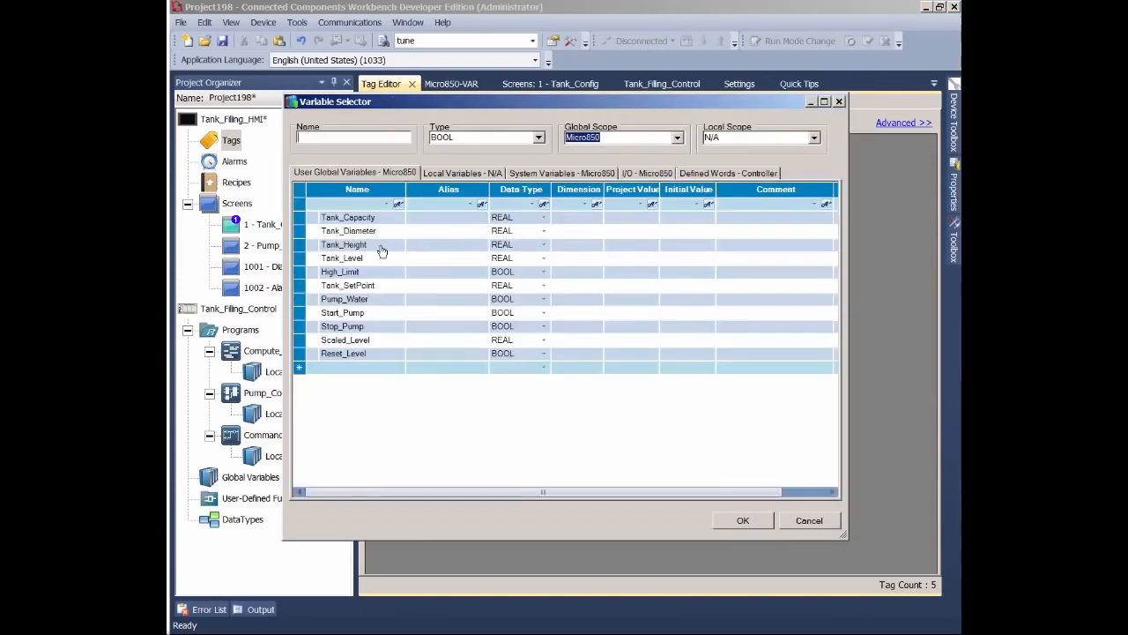
pyautogui.doubleClick(381, 247)
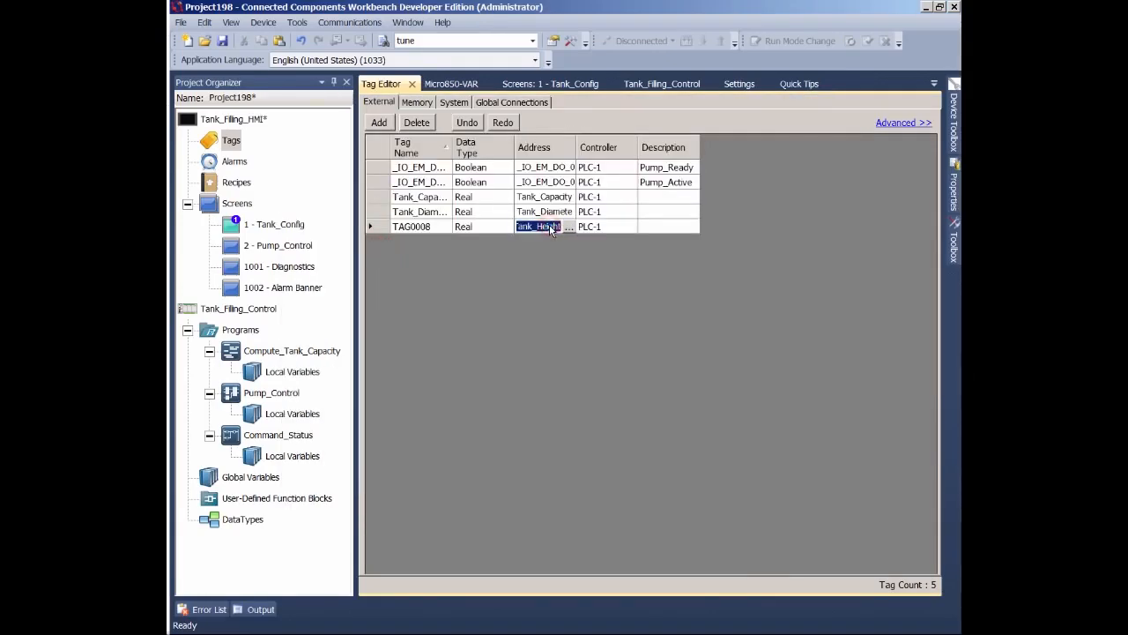
pyautogui.click(425, 228)
pyautogui.hotkey('ctrl', 'v')
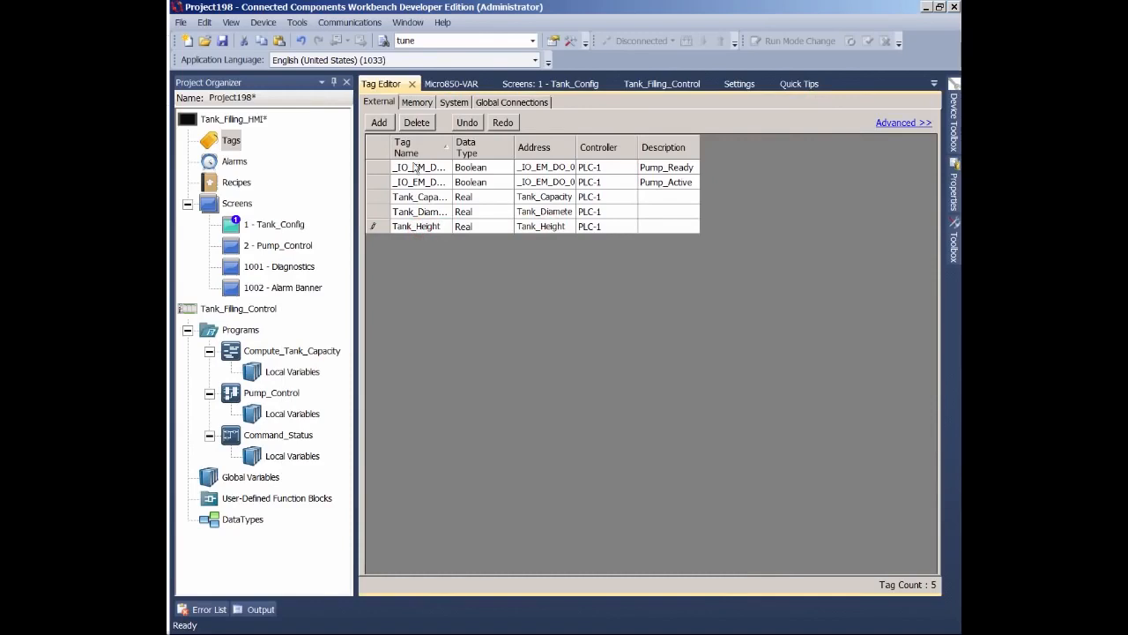
# - Add a sixth tag on PLC-1 addressed to the global variable Tank_Level and name it Tank_Level
pyautogui.click(382, 124)
pyautogui.click(606, 241)
pyautogui.click(629, 242)
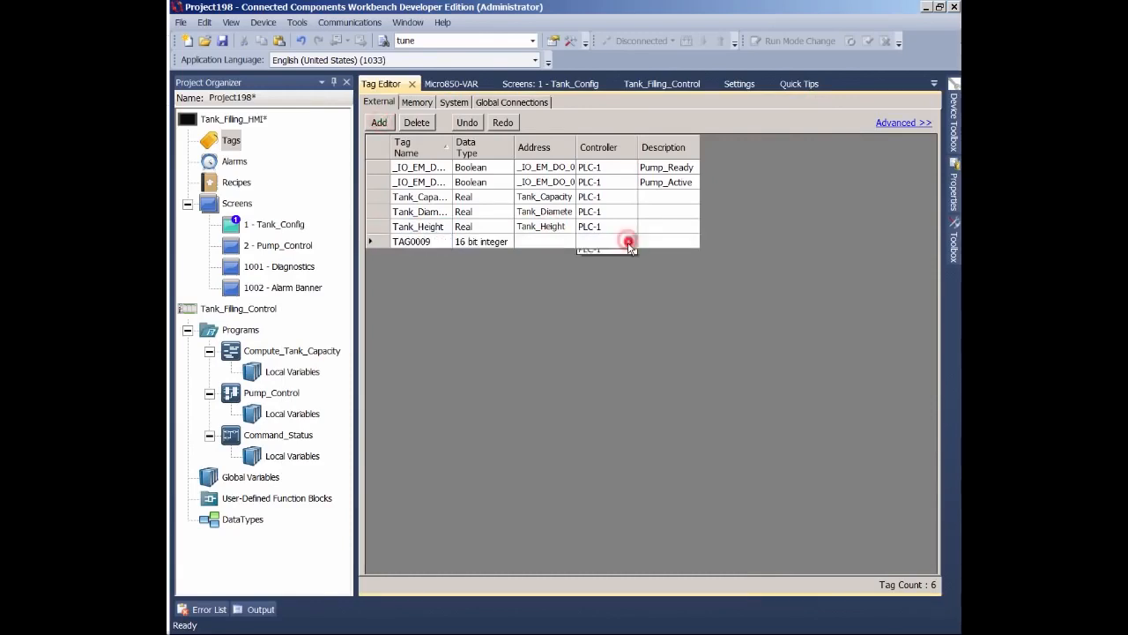
pyautogui.click(597, 256)
pyautogui.click(545, 242)
pyautogui.click(569, 242)
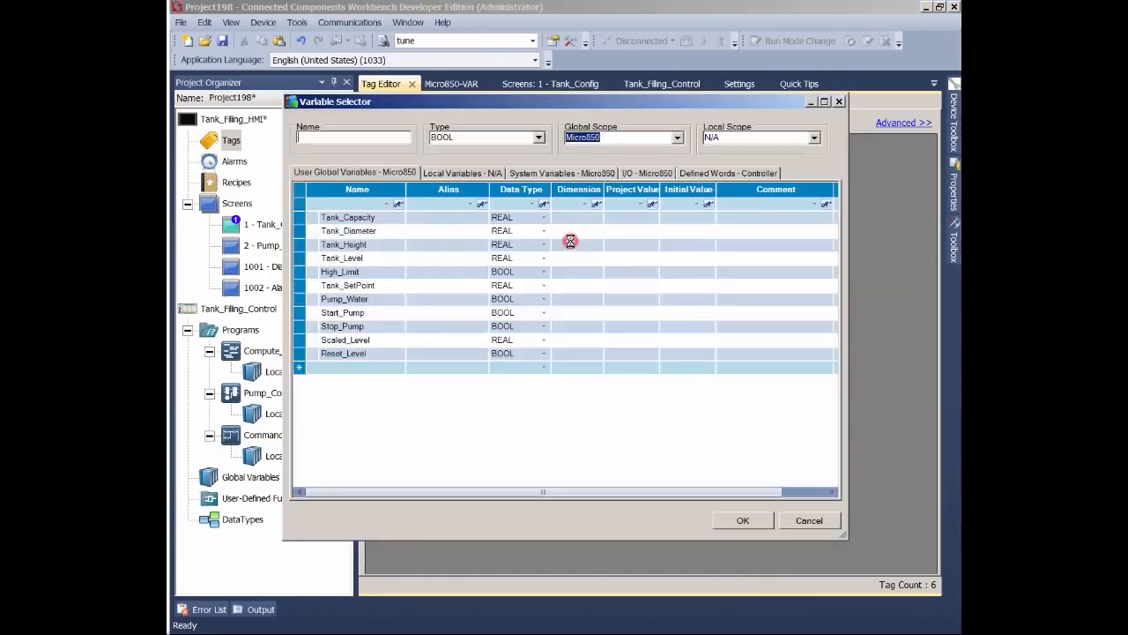
pyautogui.click(363, 259)
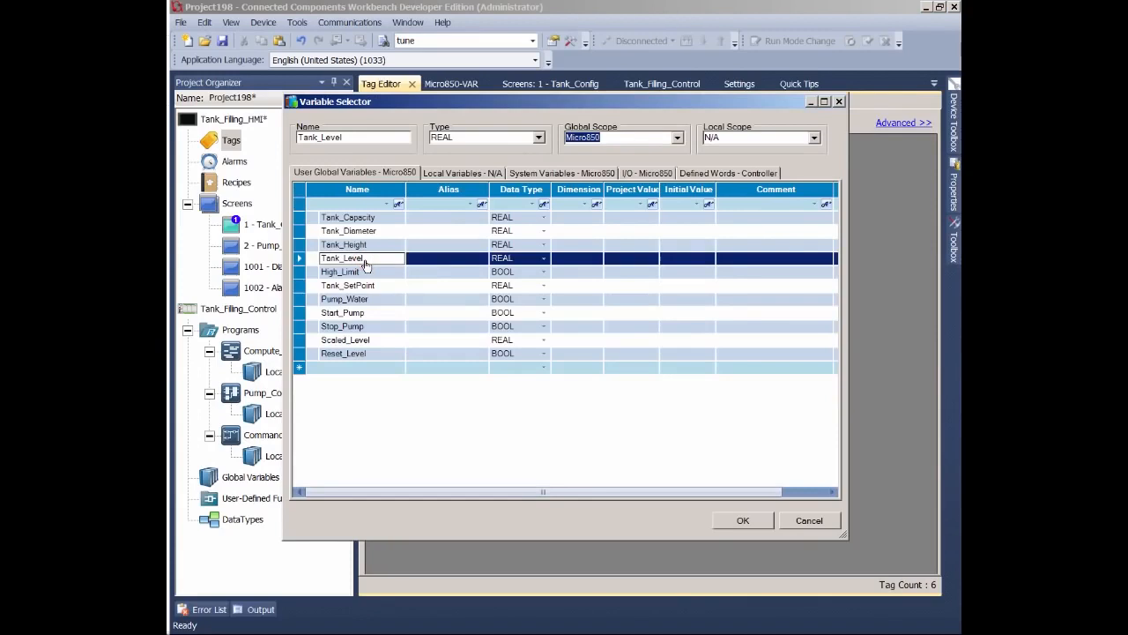
pyautogui.click(733, 521)
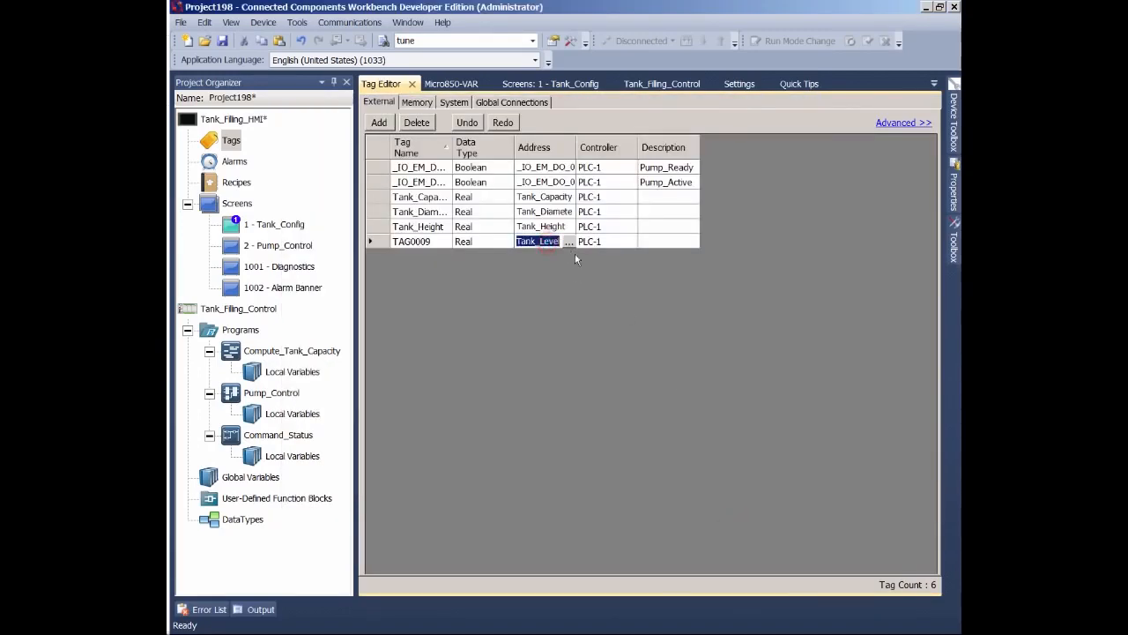
pyautogui.click(410, 241)
pyautogui.hotkey('ctrl', 'v')
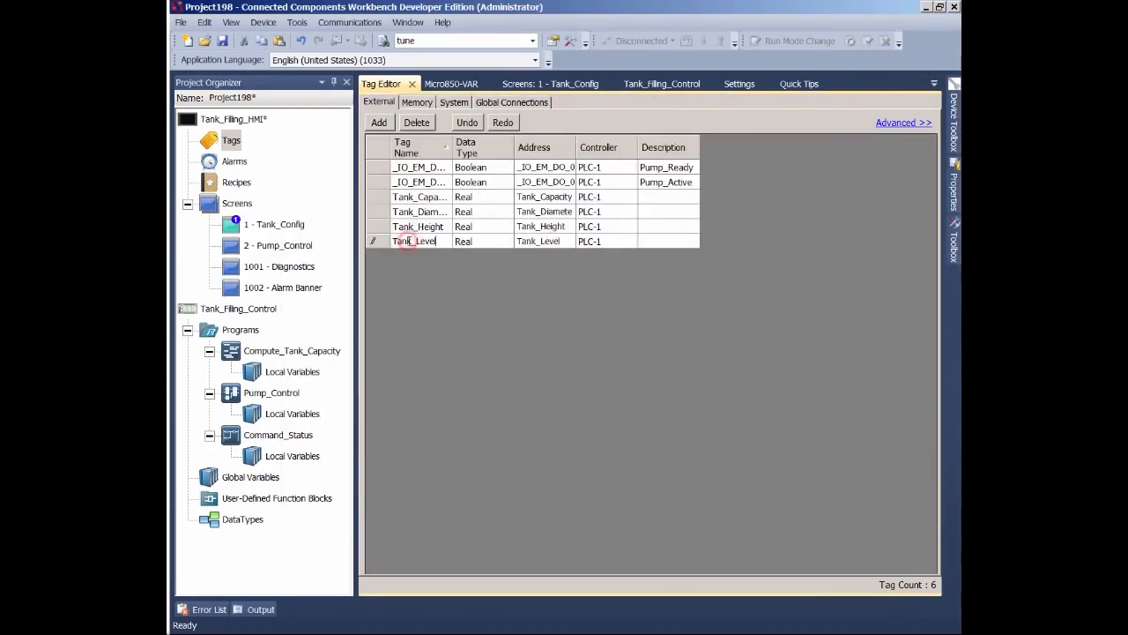
# - Add a seventh tag on PLC-1 addressed to the global variable High_Limit and name it High_Limit
pyautogui.click(381, 124)
pyautogui.click(602, 257)
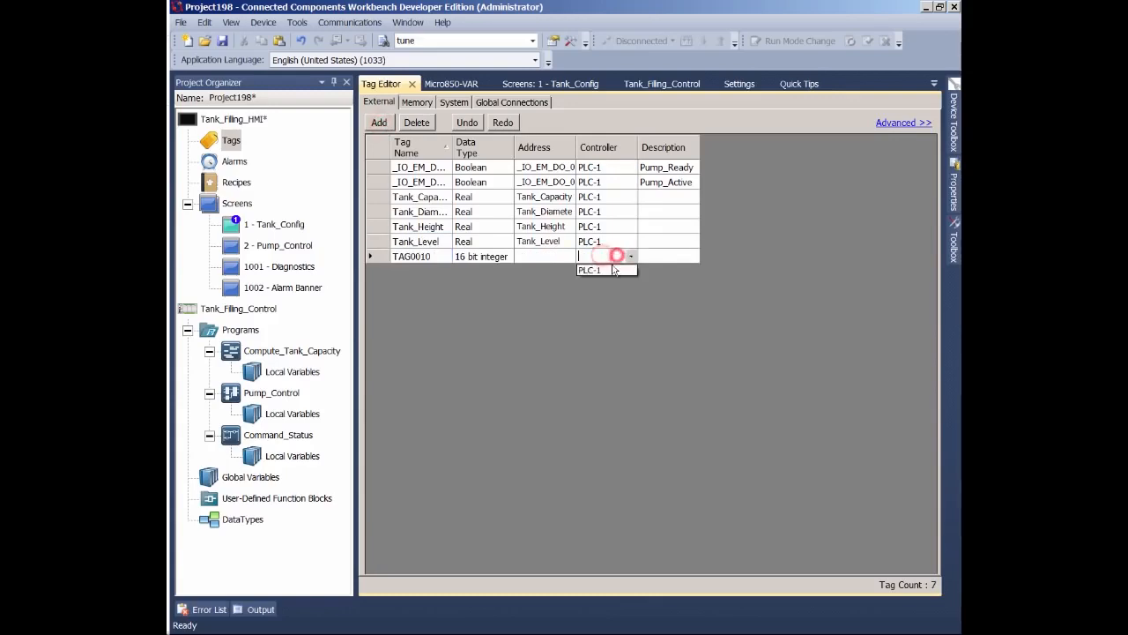
pyautogui.click(608, 266)
pyautogui.click(553, 256)
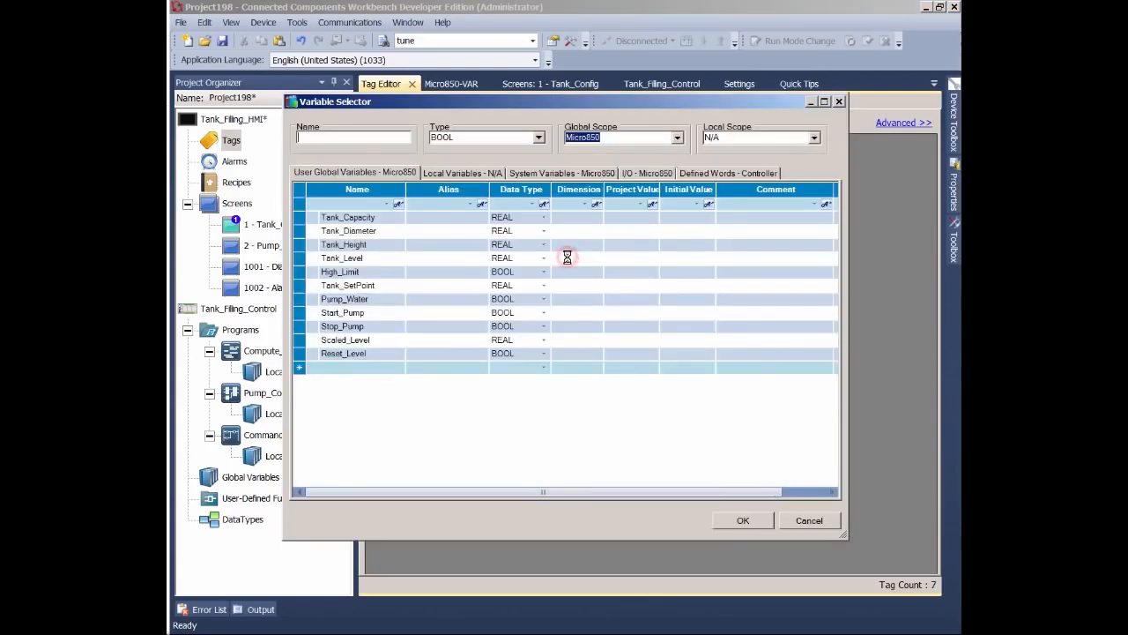
pyautogui.click(368, 275)
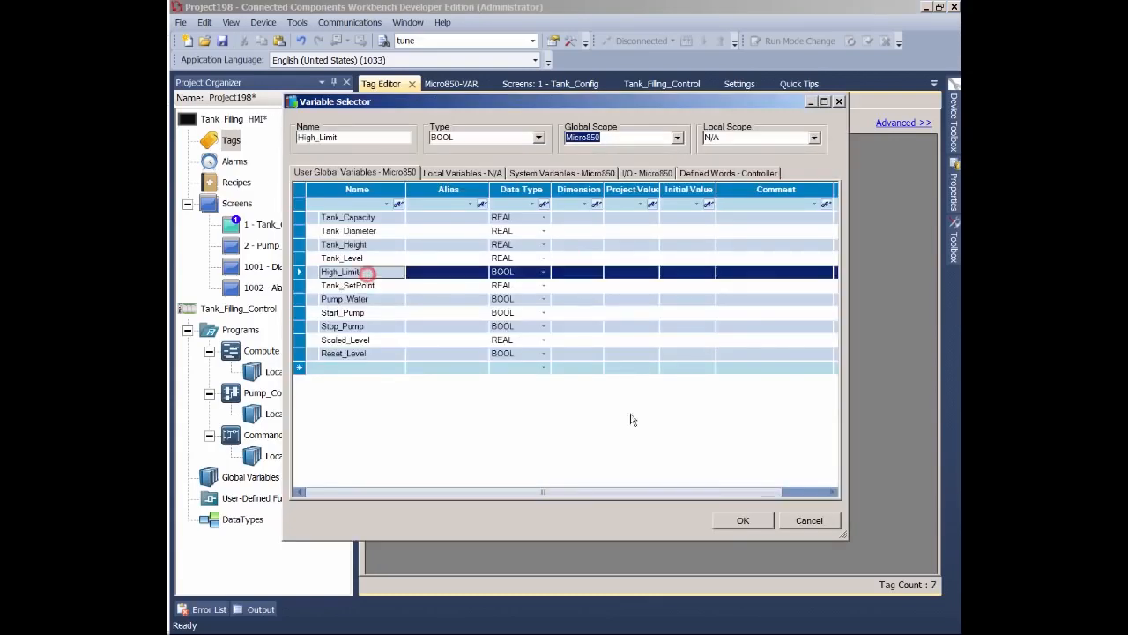
pyautogui.click(743, 521)
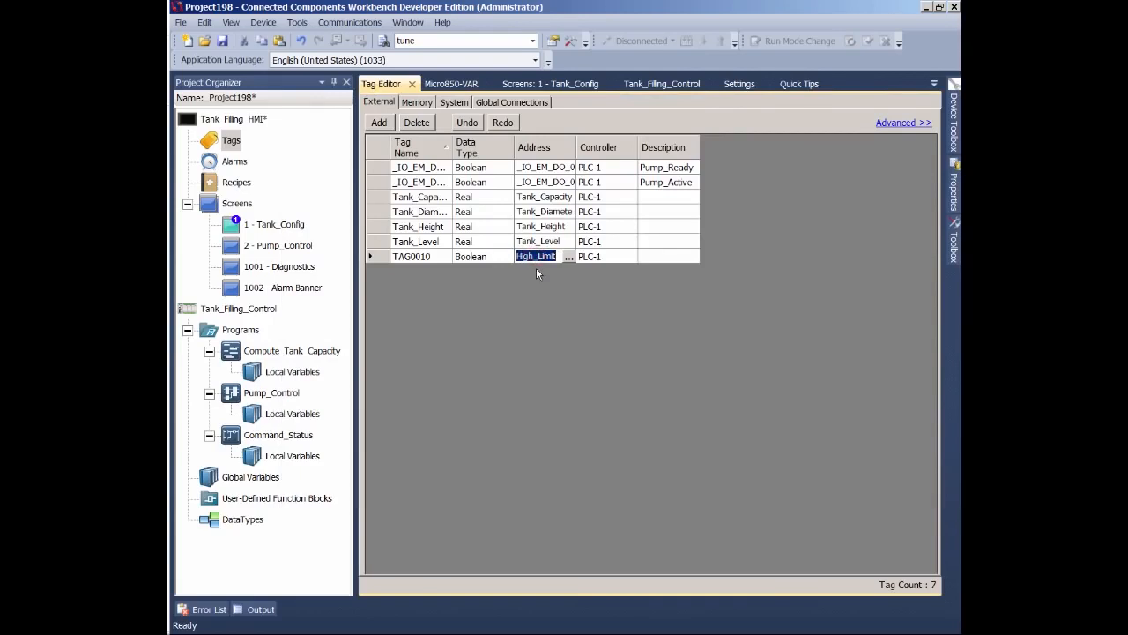
pyautogui.click(414, 255)
pyautogui.hotkey('ctrl', 'v')
# - Add an eighth tag on PLC-1 addressed to the global variable Tank_SetPoint and name it Tank_SetPoint
pyautogui.click(379, 123)
pyautogui.click(615, 271)
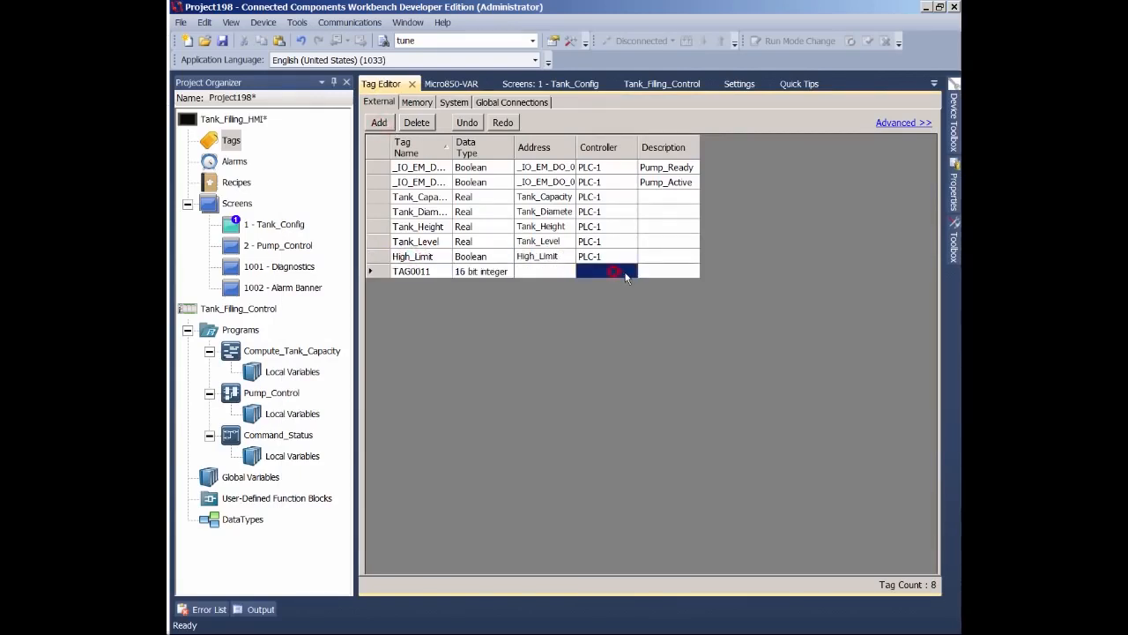
pyautogui.click(607, 285)
pyautogui.click(564, 272)
pyautogui.click(568, 271)
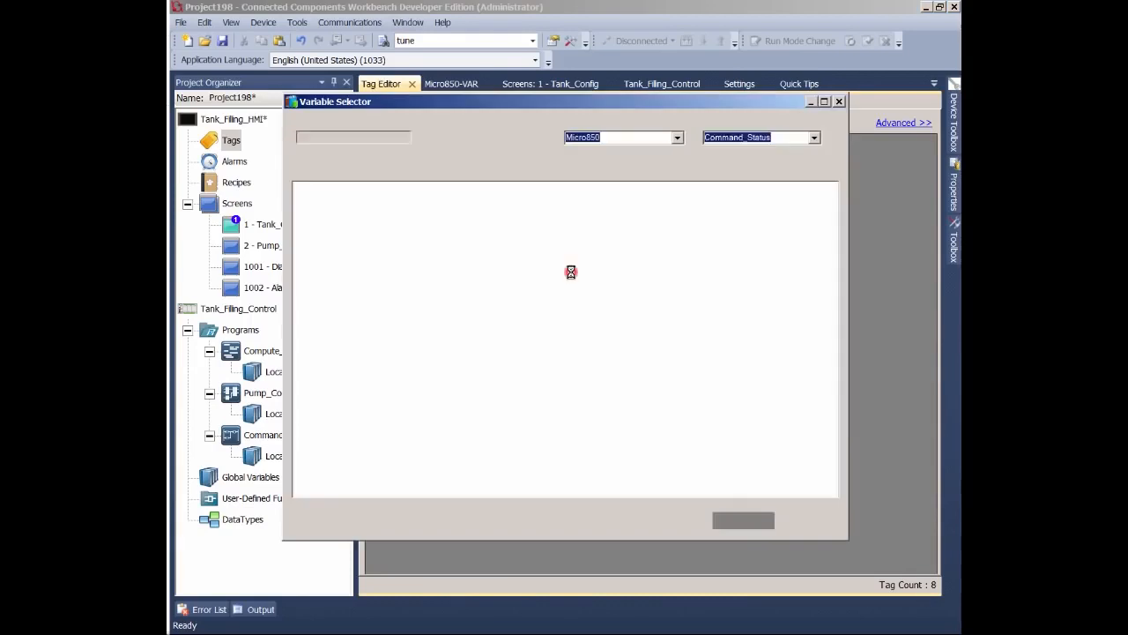
pyautogui.click(362, 287)
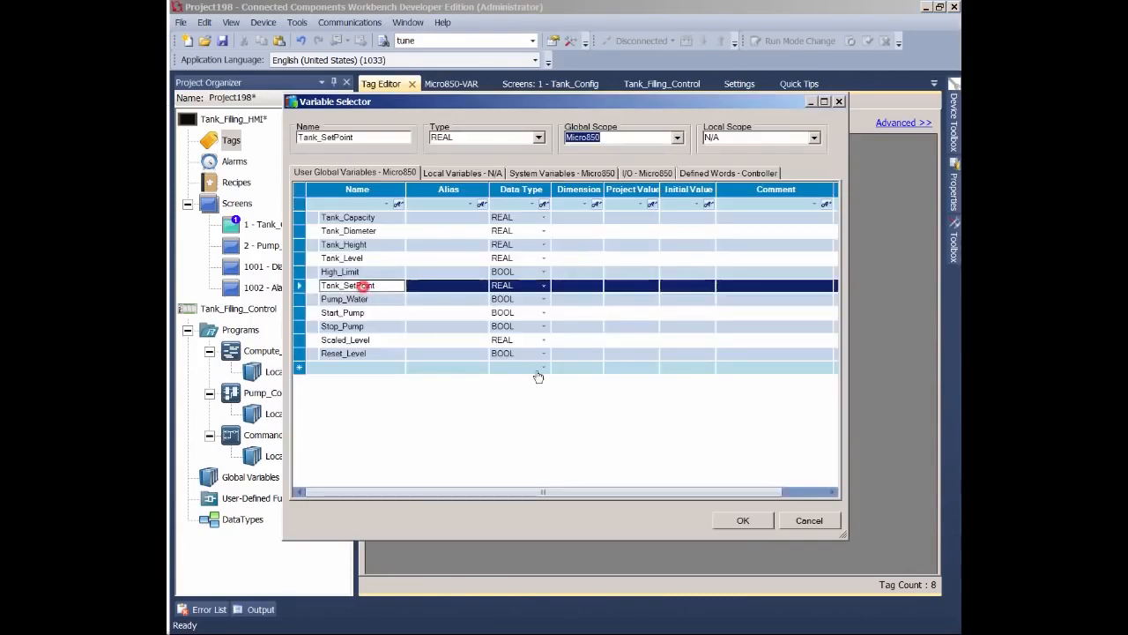
pyautogui.click(743, 520)
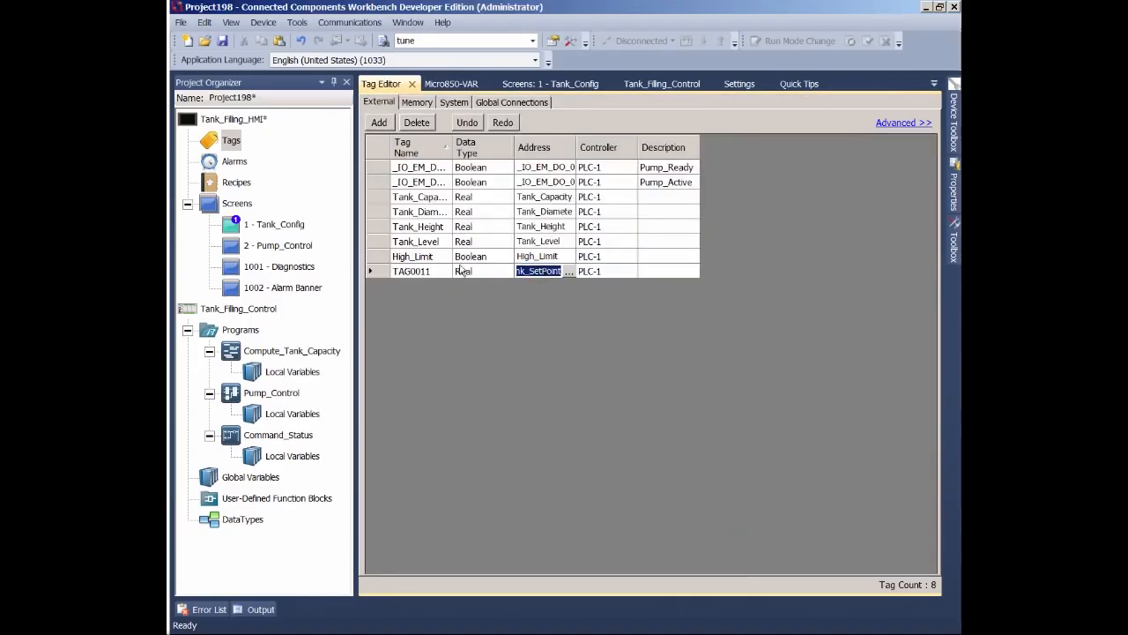
pyautogui.click(420, 272)
pyautogui.click(414, 272)
pyautogui.hotkey('ctrl', 'v')
# - Add a ninth tag on PLC-1 addressed to Pump_Water, then copy the address into its tag name
pyautogui.click(379, 123)
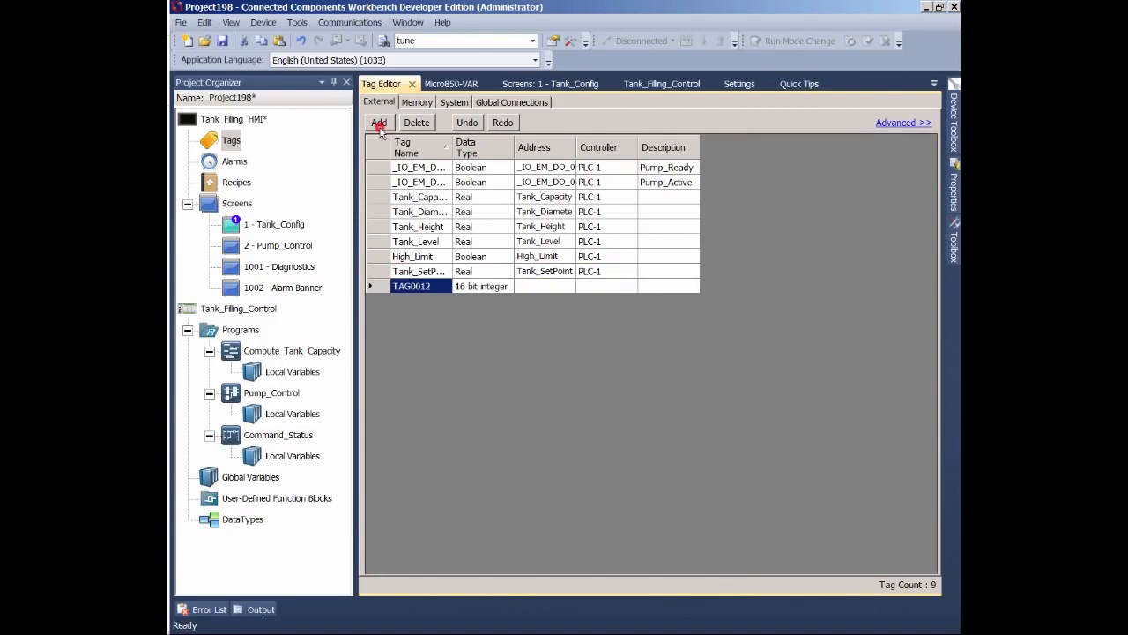
pyautogui.click(627, 287)
pyautogui.click(633, 291)
pyautogui.click(608, 302)
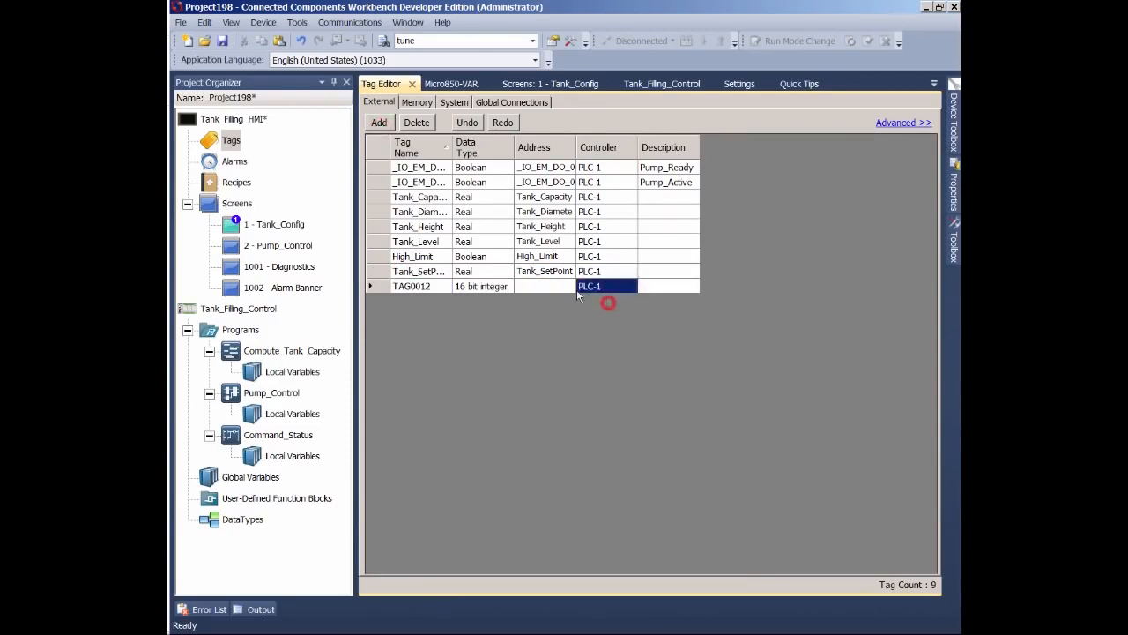
pyautogui.click(573, 287)
pyautogui.click(572, 286)
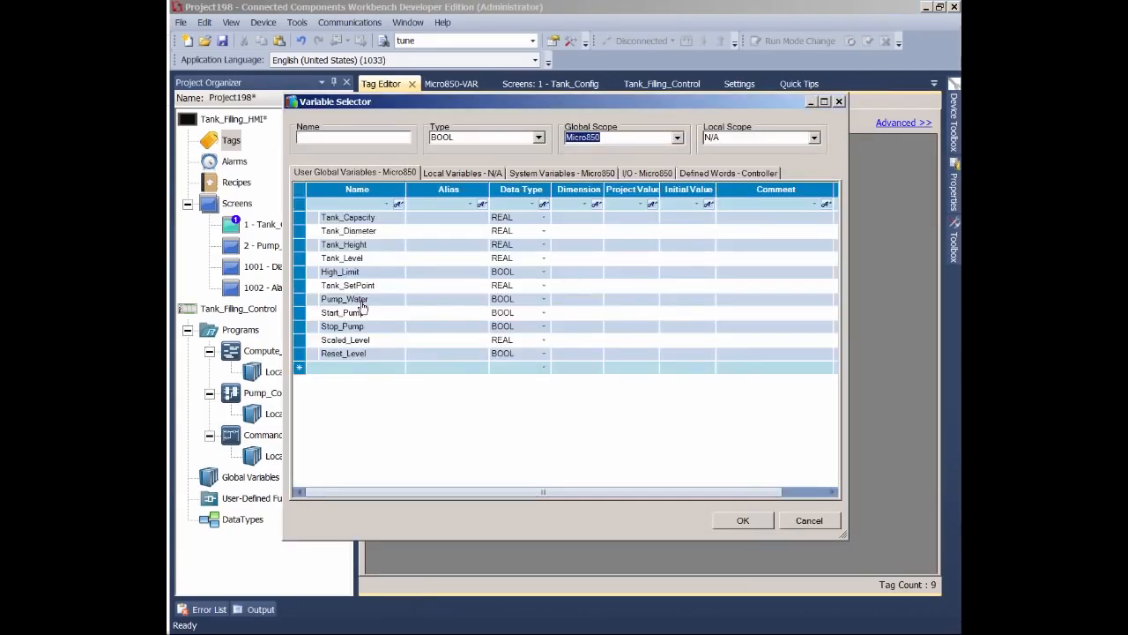
pyautogui.click(361, 302)
pyautogui.click(731, 520)
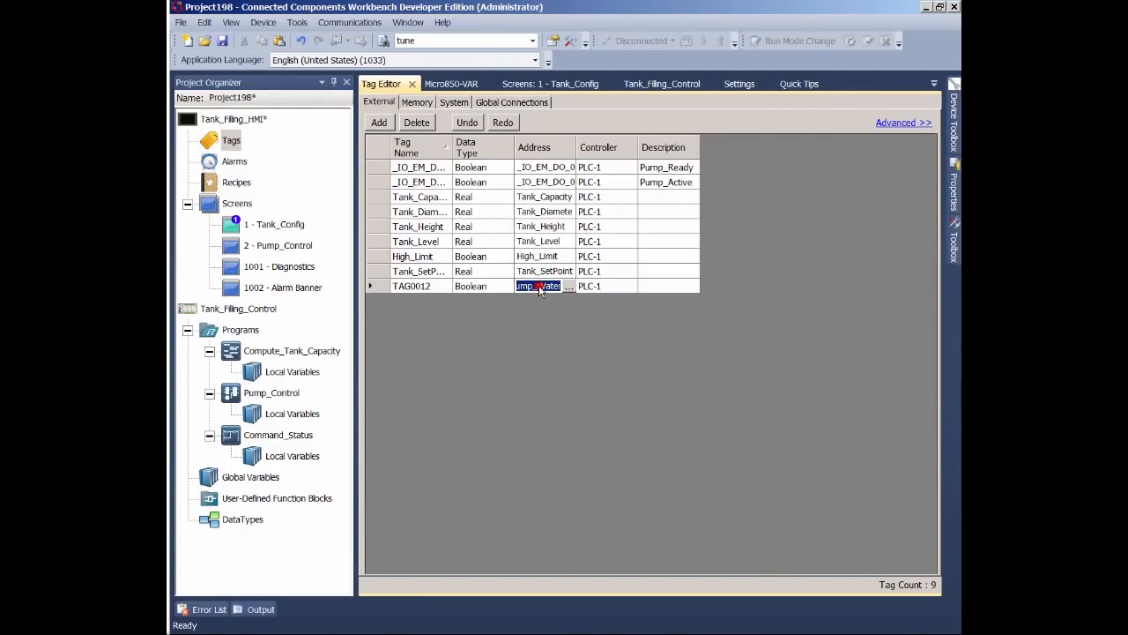
pyautogui.hotkey('ctrl', 'c')
pyautogui.moveTo(417, 284); pyautogui.dragTo(393, 280)
pyautogui.hotkey('ctrl', 'v')
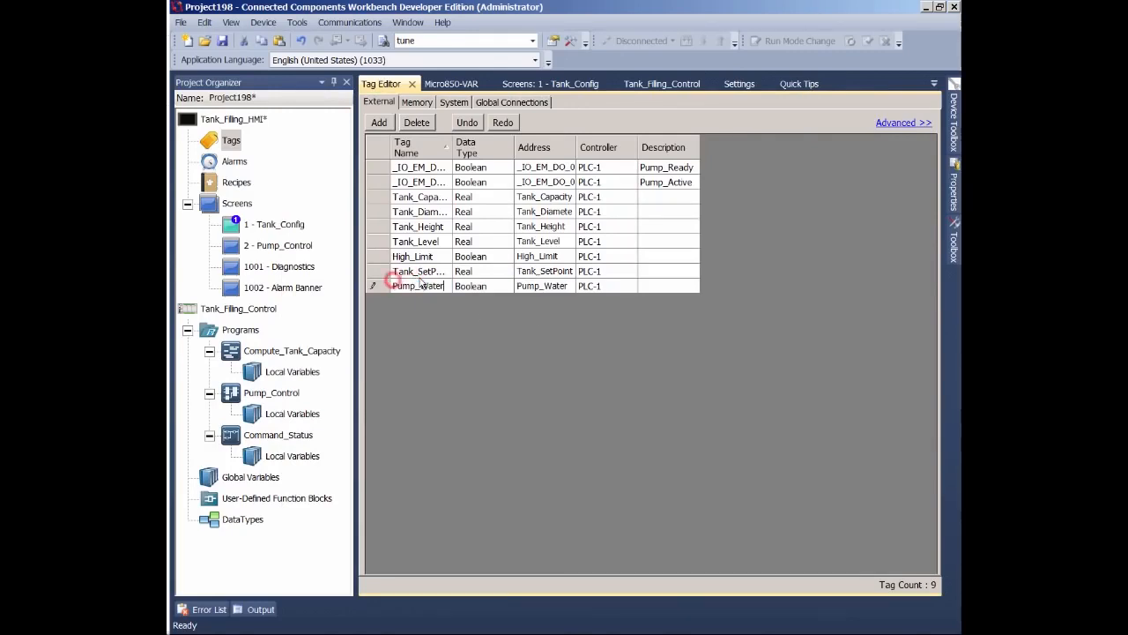
# - Add a tenth tag on PLC-1 addressed to the global variable Start_Pump and name it Start_Pump
pyautogui.click(379, 122)
pyautogui.click(603, 303)
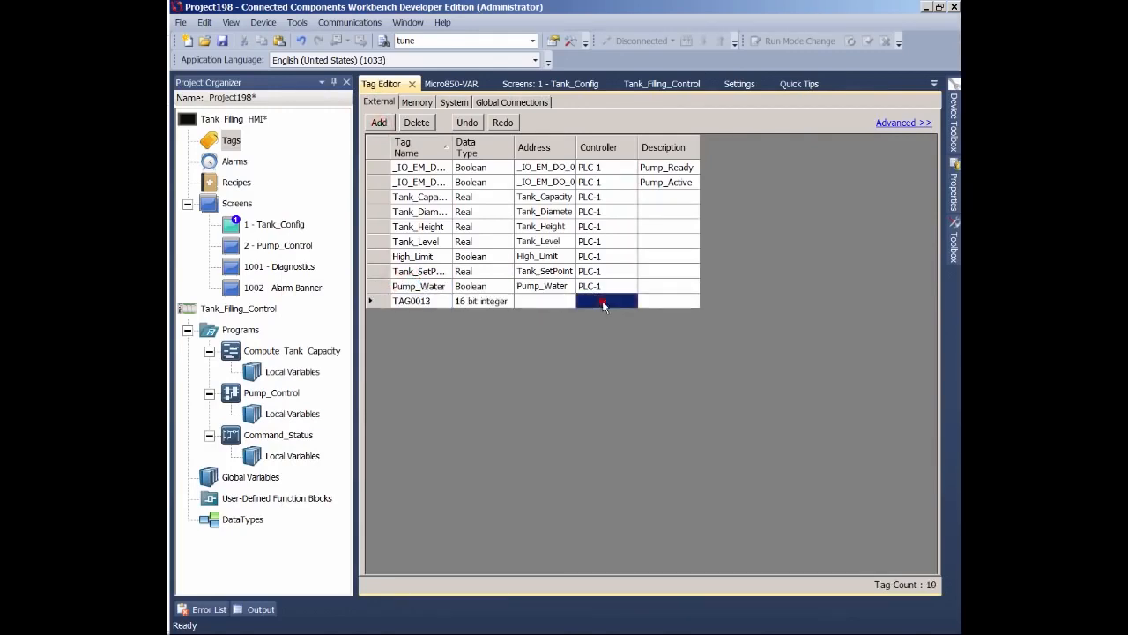
pyautogui.click(622, 302)
pyautogui.click(569, 302)
pyautogui.click(571, 302)
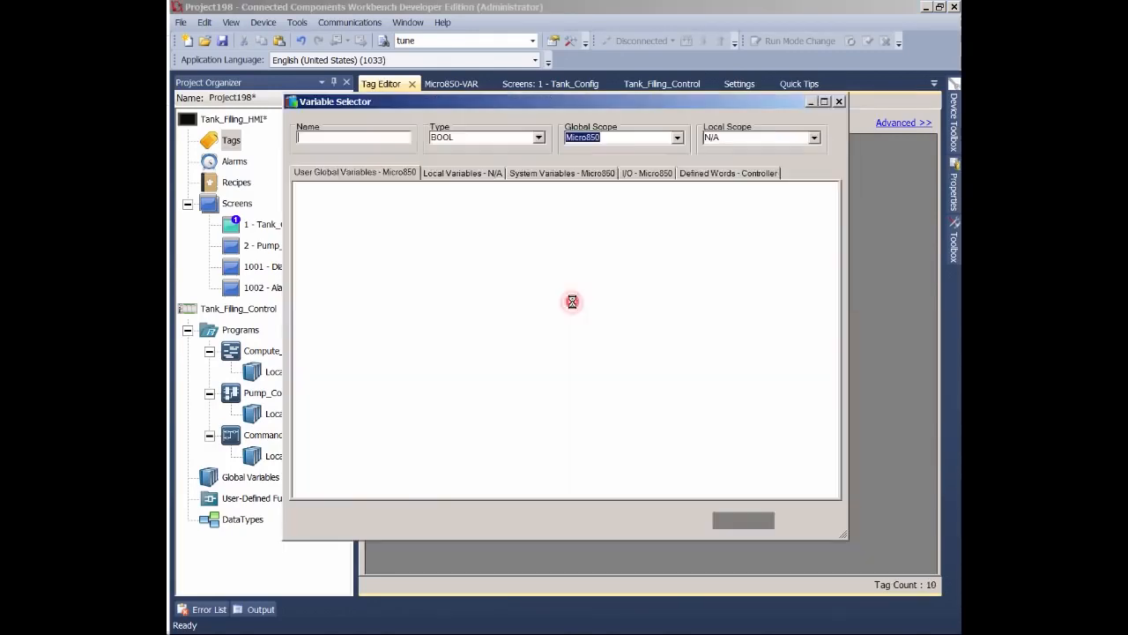
pyautogui.click(370, 314)
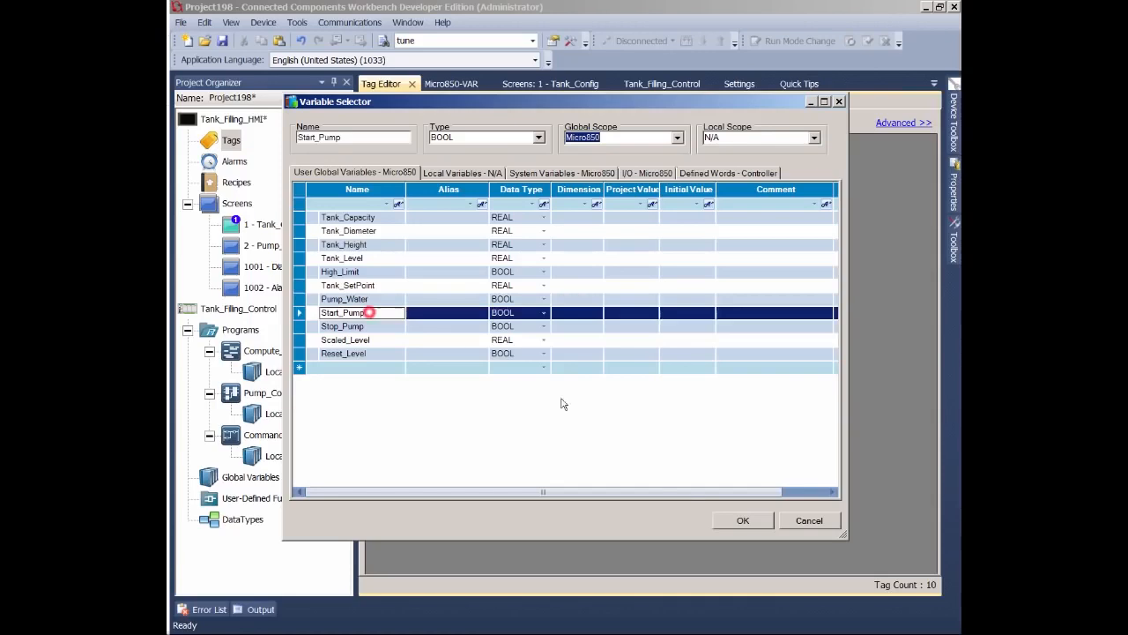
pyautogui.click(743, 520)
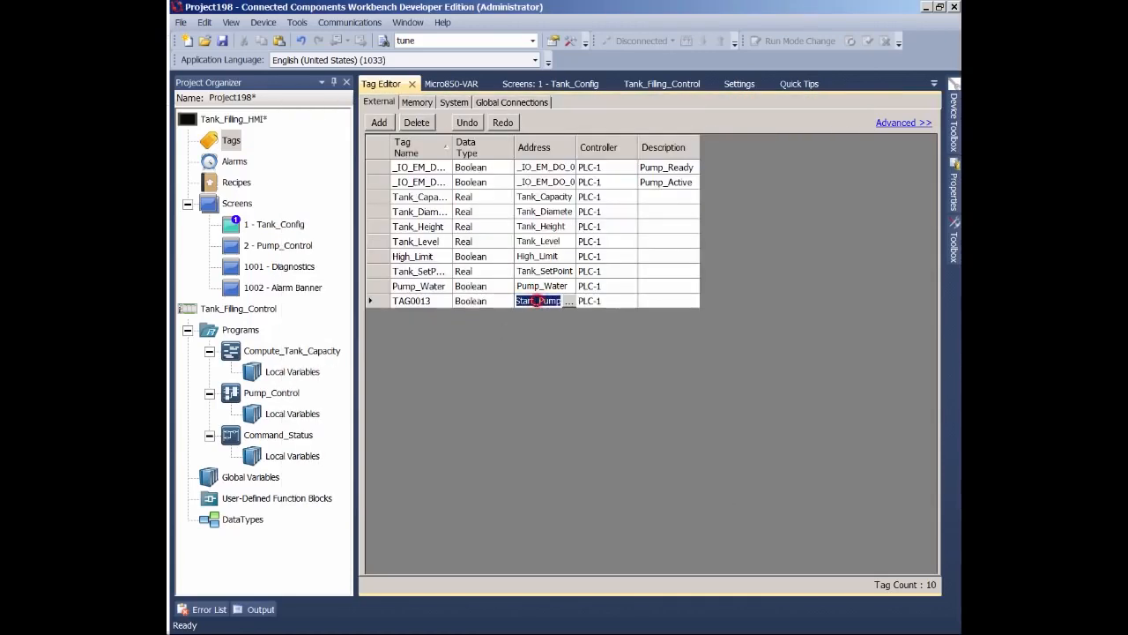
pyautogui.click(422, 301)
pyautogui.write('Start_Pump')
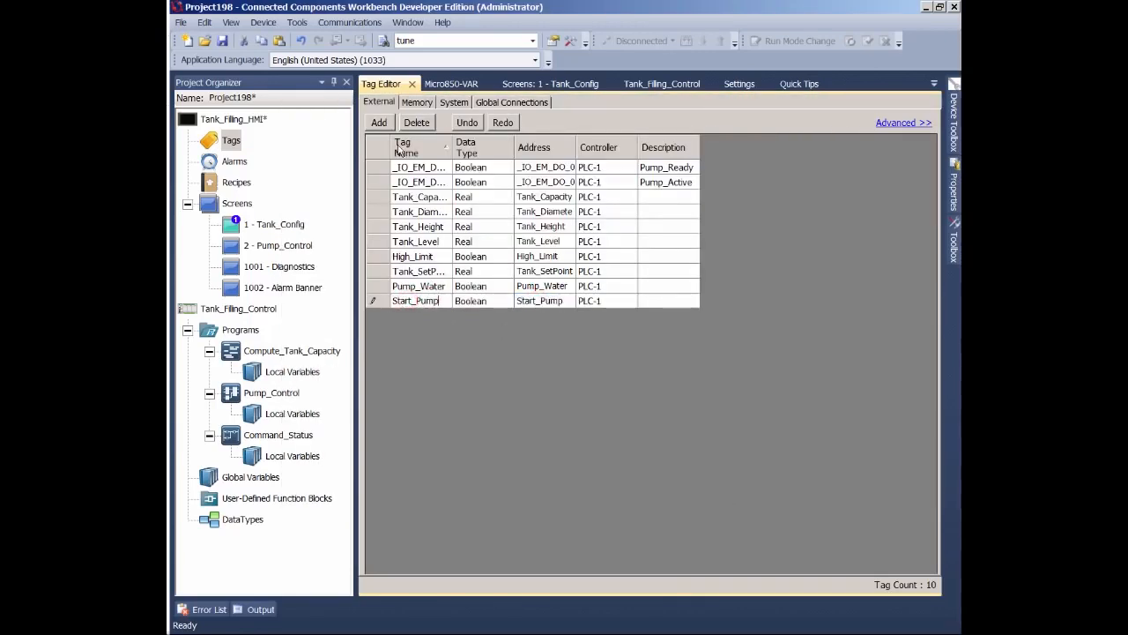
pyautogui.press('Return')
# - Add an eleventh tag on PLC-1 addressed to the global variable Stop_Pump and name it Stop_Pump
pyautogui.click(379, 122)
pyautogui.click(623, 317)
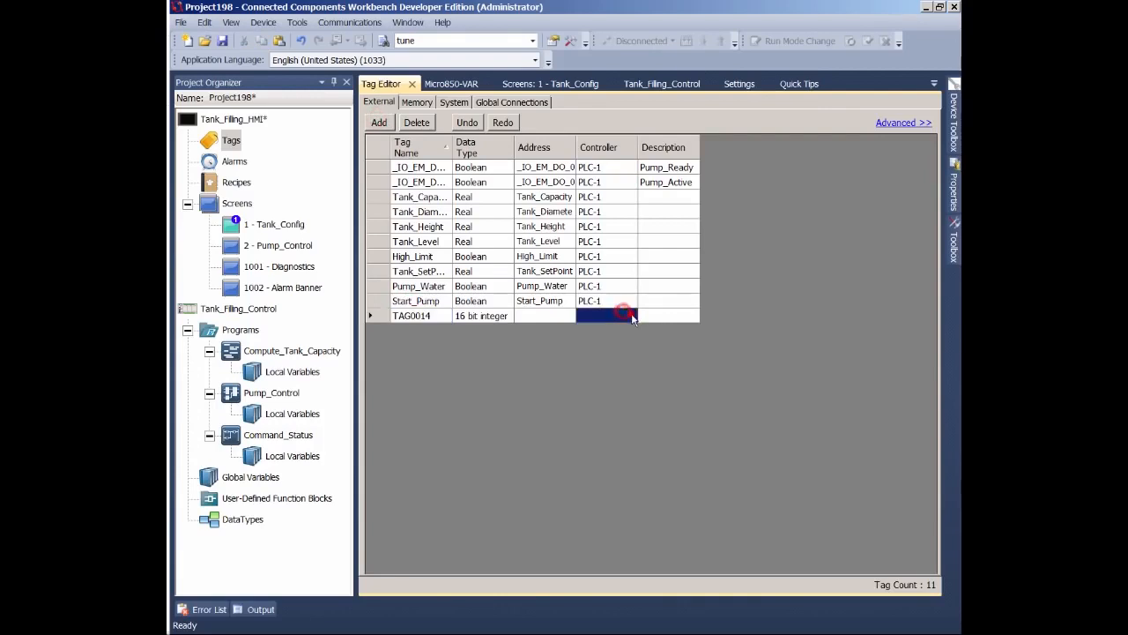
pyautogui.click(628, 316)
pyautogui.click(605, 327)
pyautogui.click(546, 315)
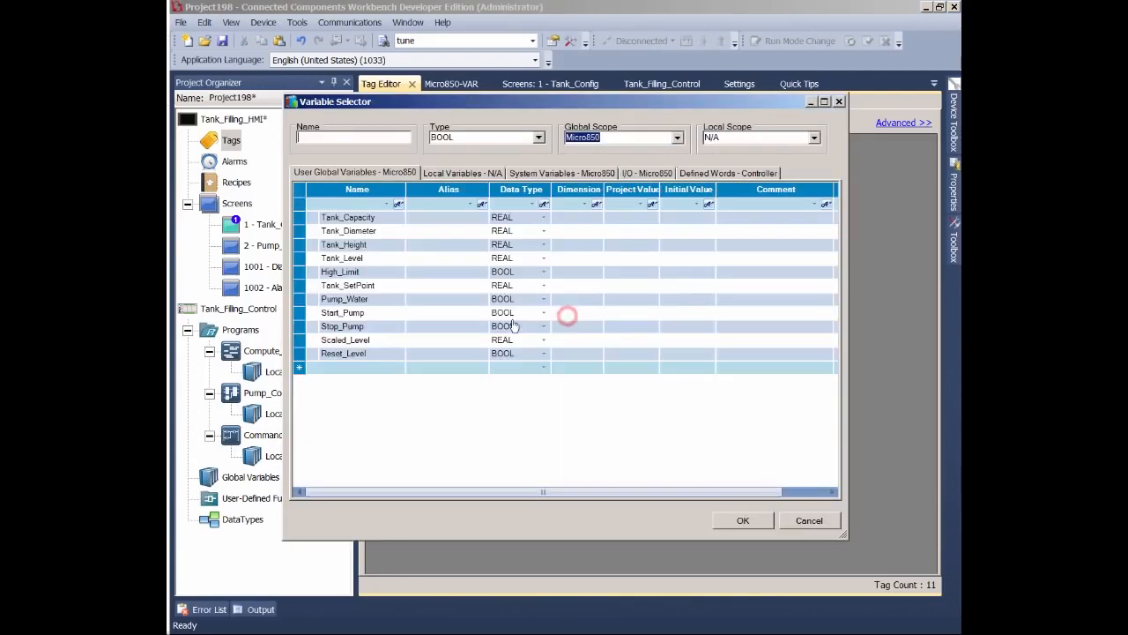
pyautogui.click(377, 327)
pyautogui.click(743, 521)
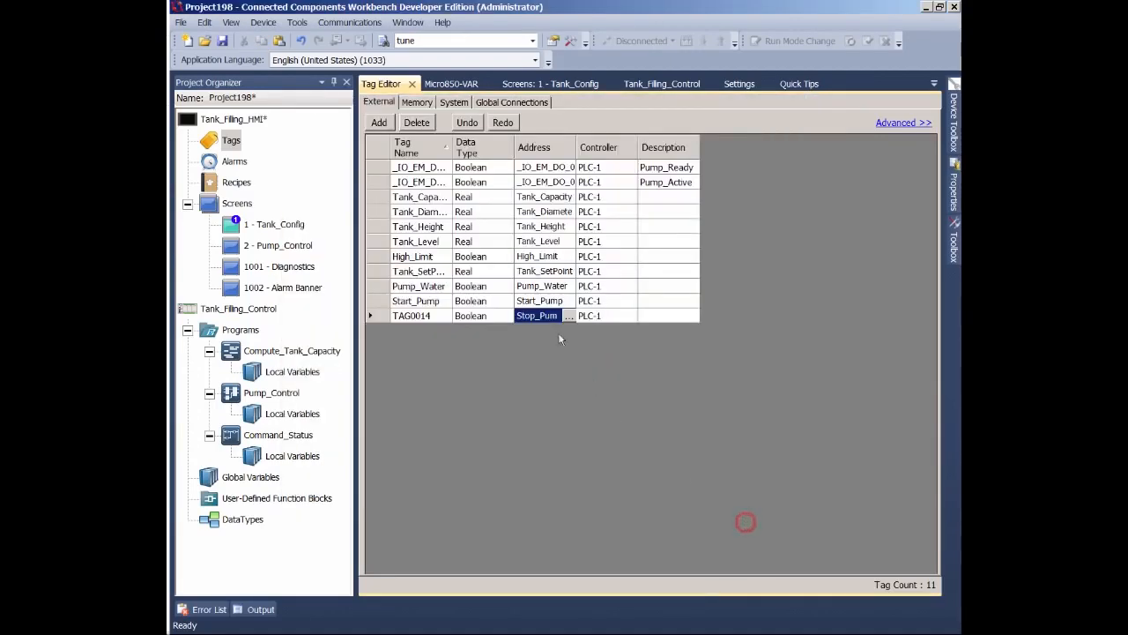
pyautogui.click(426, 315)
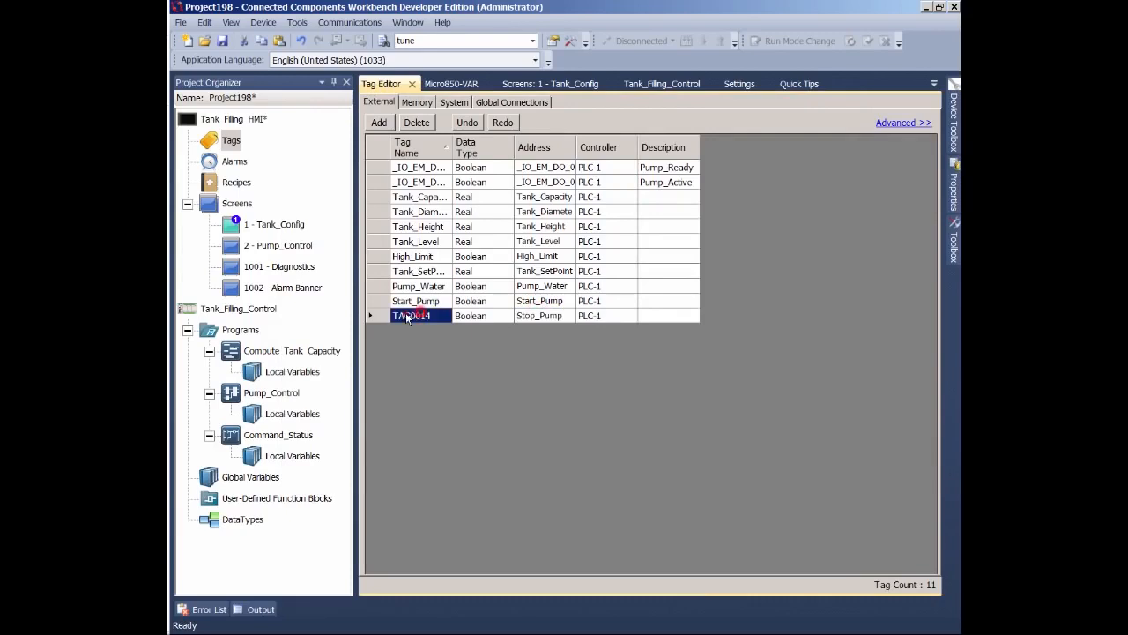
pyautogui.write('Stop_Pump')
# - Add a twelfth tag on PLC-1 addressed to Scaled_Level, then copy the address into its tag name
pyautogui.click(379, 123)
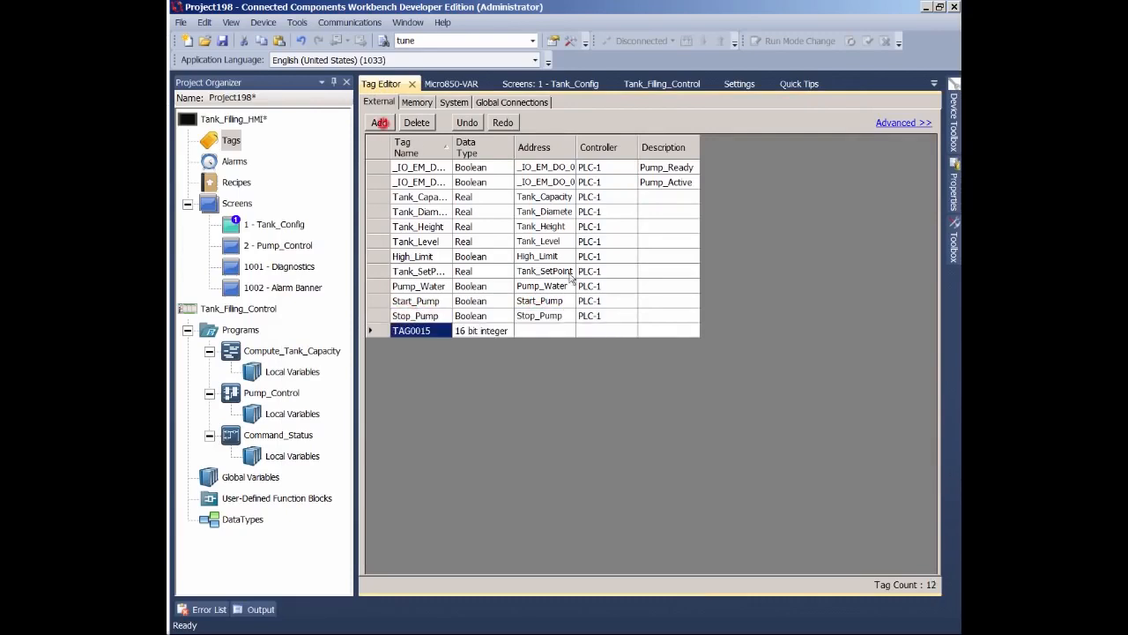
pyautogui.click(608, 330)
pyautogui.click(631, 331)
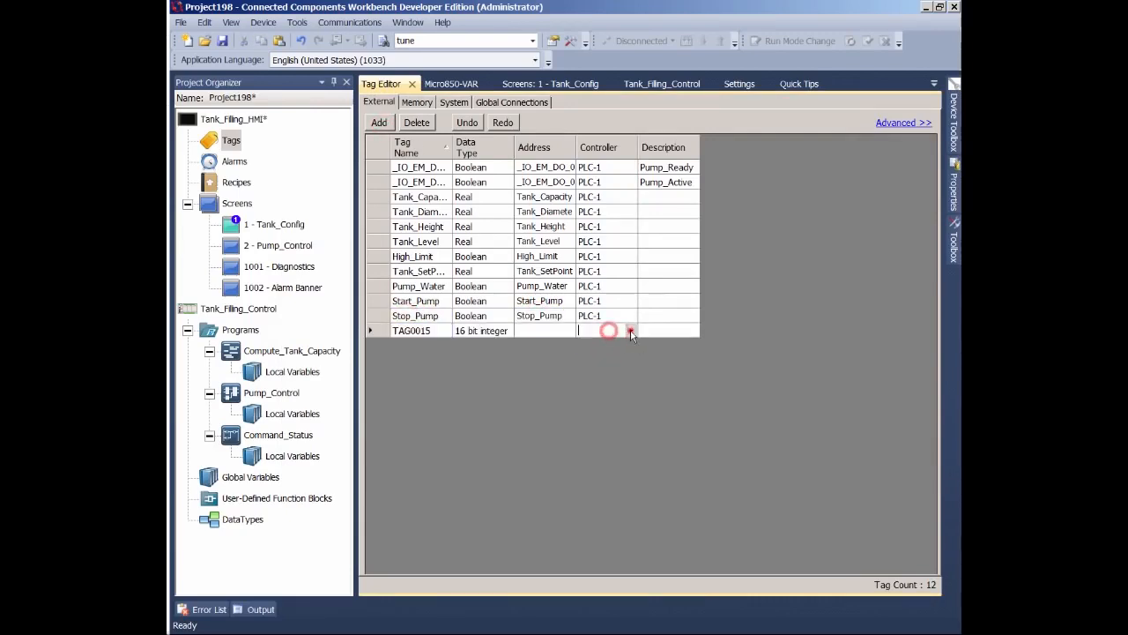
pyautogui.click(601, 344)
pyautogui.click(567, 329)
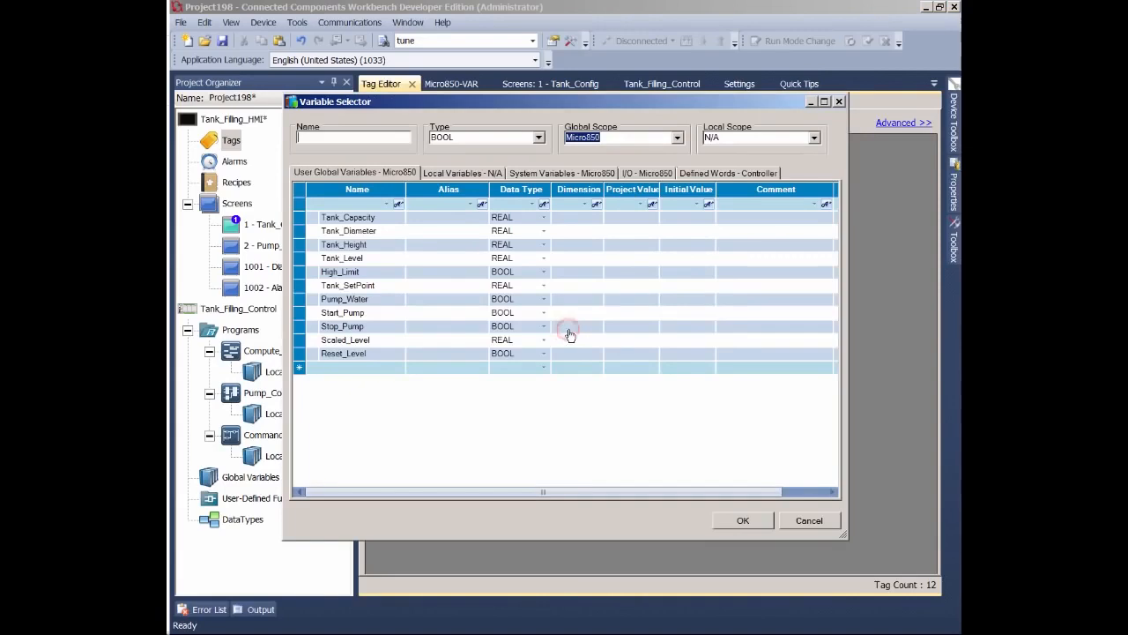
pyautogui.doubleClick(370, 342)
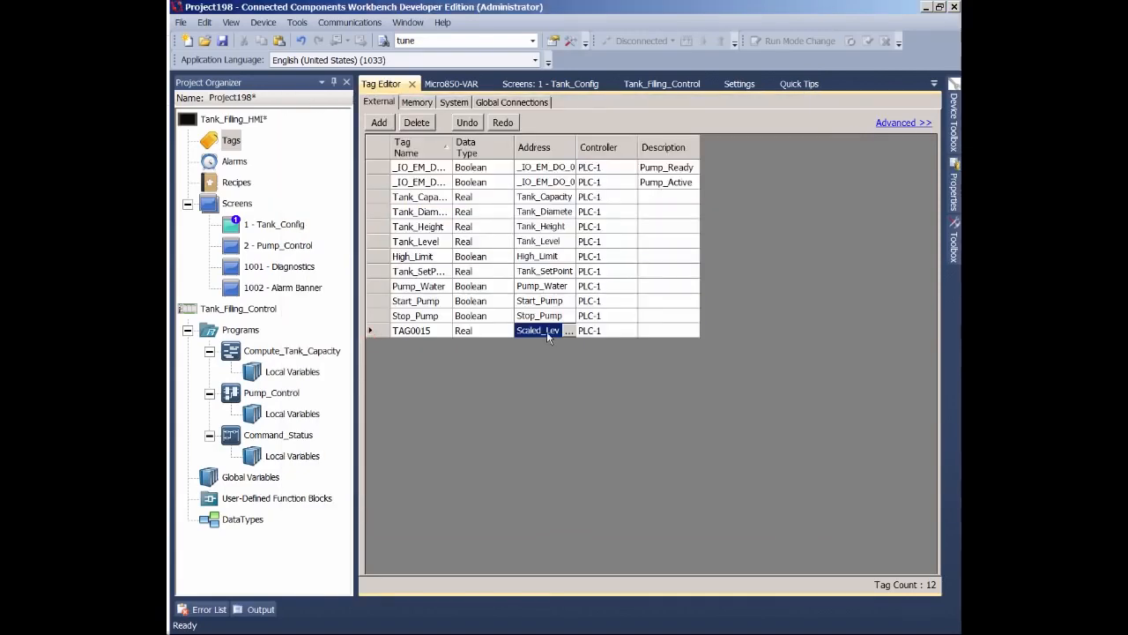
pyautogui.click(546, 331)
pyautogui.hotkey('ctrl', 'c')
pyautogui.click(429, 330)
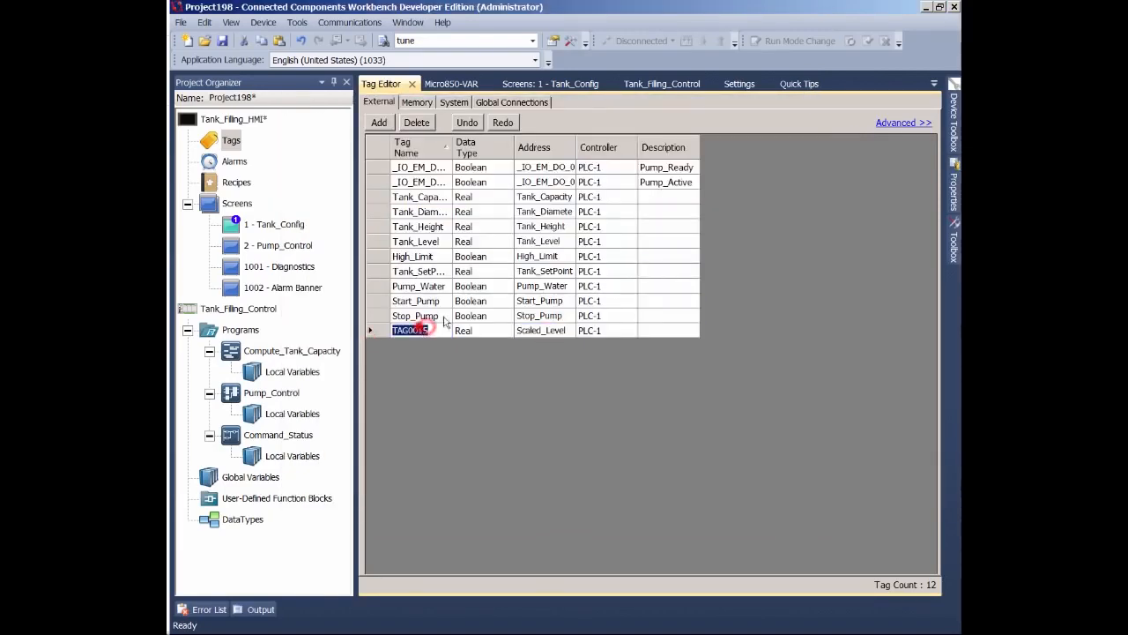
pyautogui.hotkey('ctrl', 'v')
# - Add a thirteenth tag on PLC-1 addressed to the global variable Reset_Level and paste the copied name into its tag name
pyautogui.click(379, 122)
pyautogui.click(599, 345)
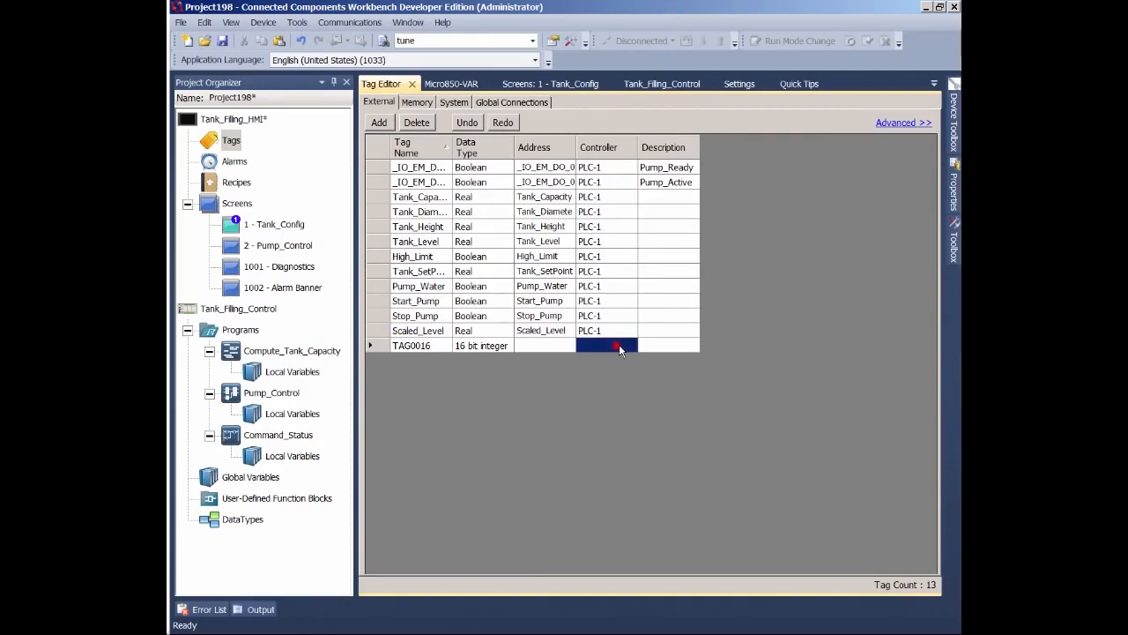
pyautogui.click(623, 345)
pyautogui.click(594, 356)
pyautogui.click(569, 346)
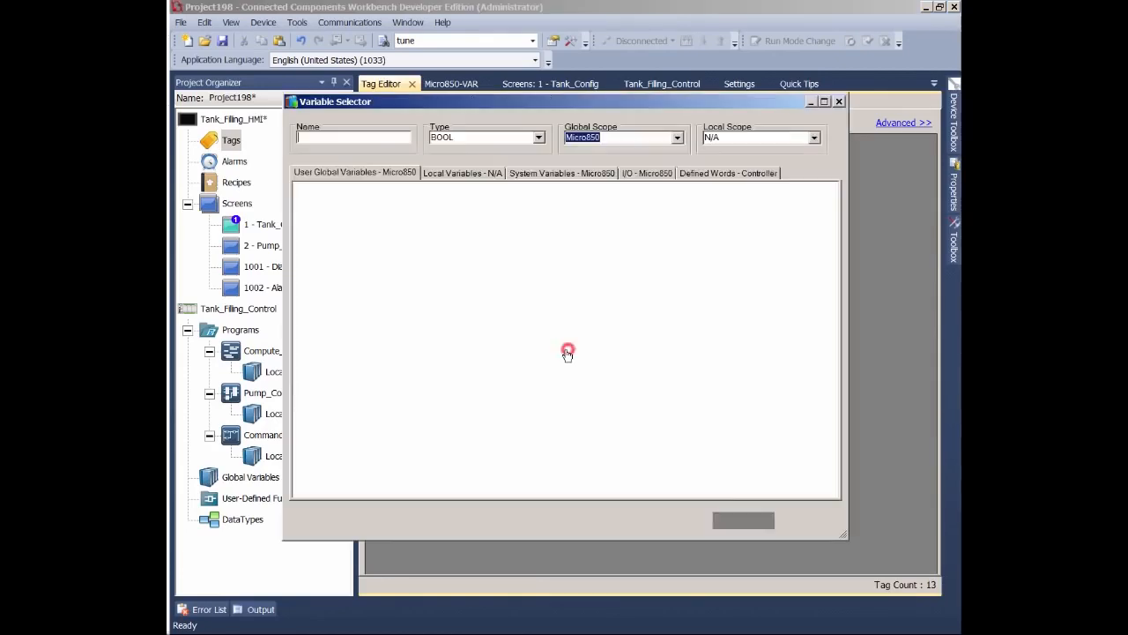
pyautogui.doubleClick(364, 354)
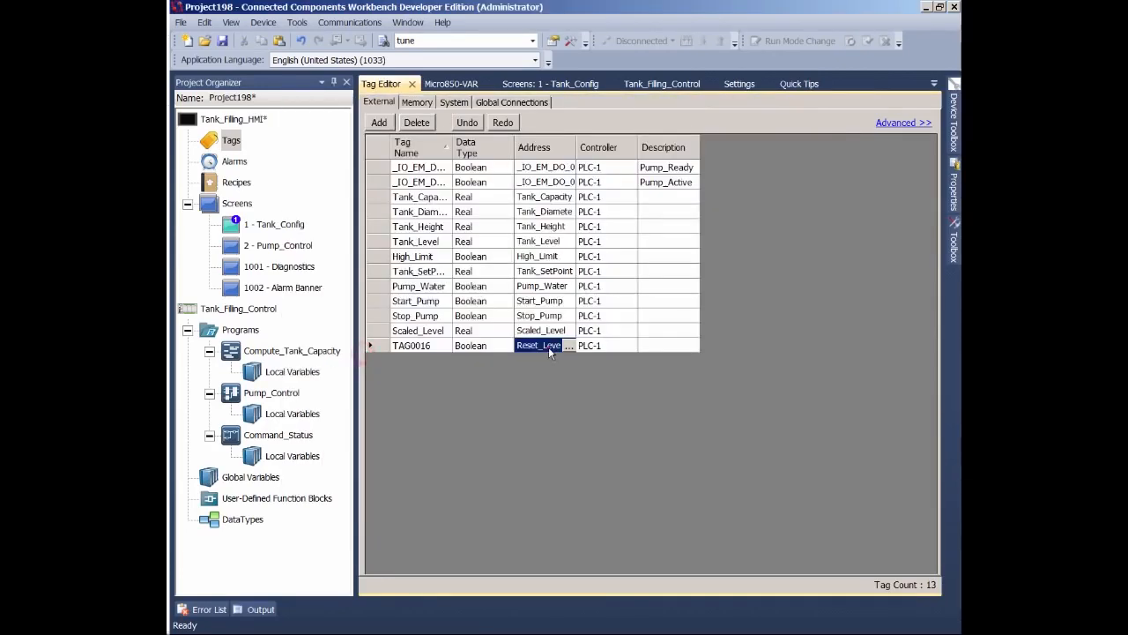
pyautogui.click(425, 347)
pyautogui.click(420, 347)
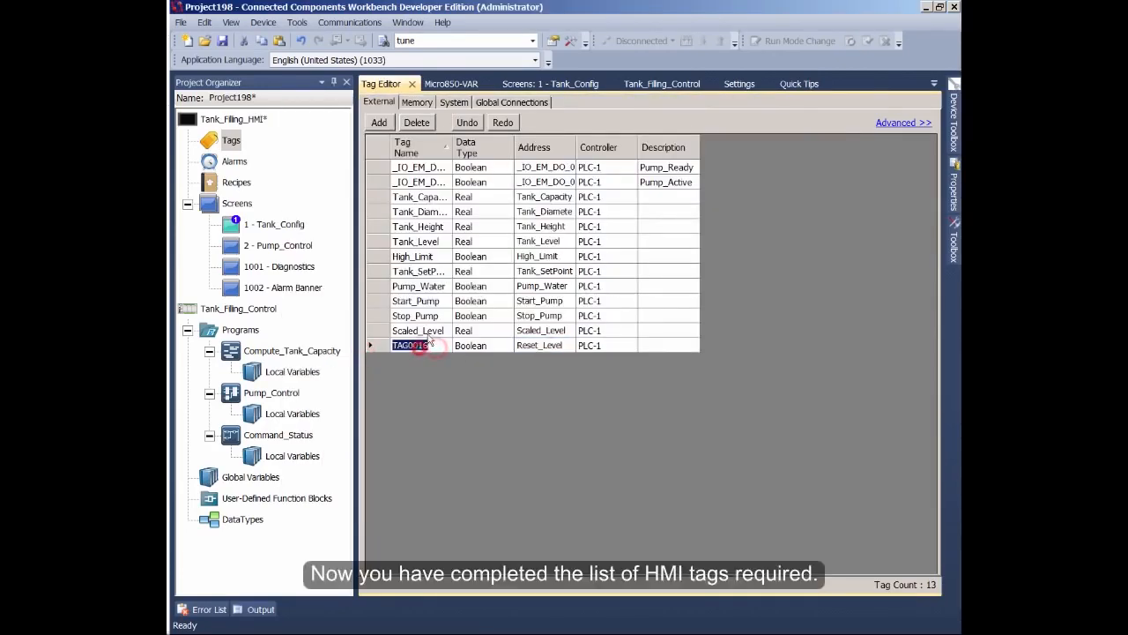
pyautogui.hotkey('ctrl', 'v')
pyautogui.click(430, 331)
pyautogui.click(433, 345)
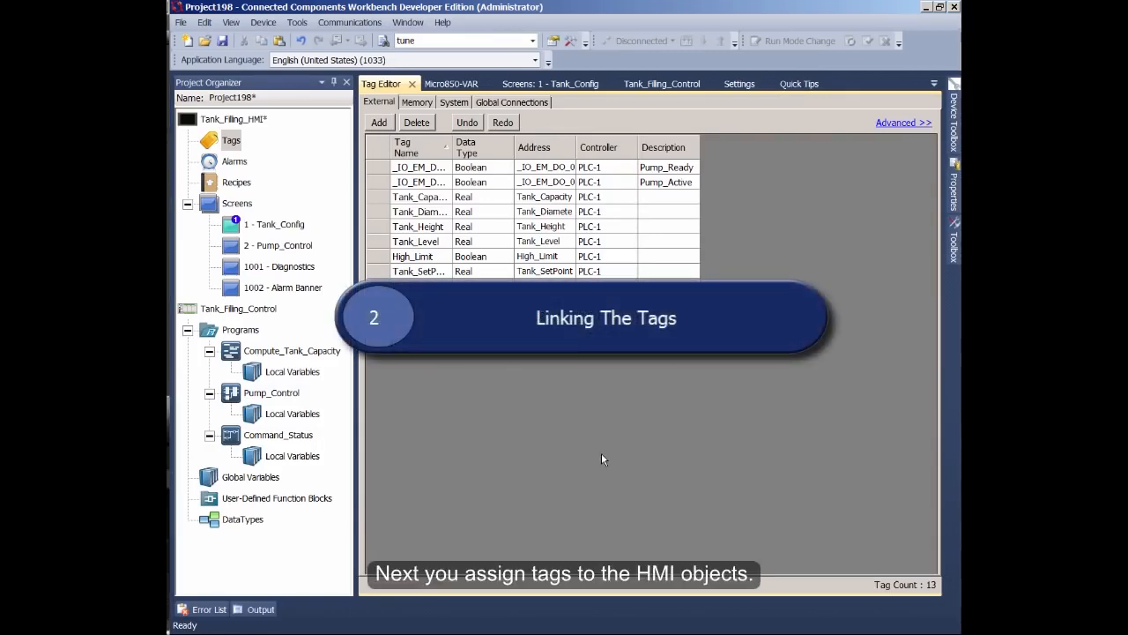
# - Open the 1 - Tank_Config screen and show the properties of the Tank Height numeric entry box
pyautogui.doubleClick(304, 225)
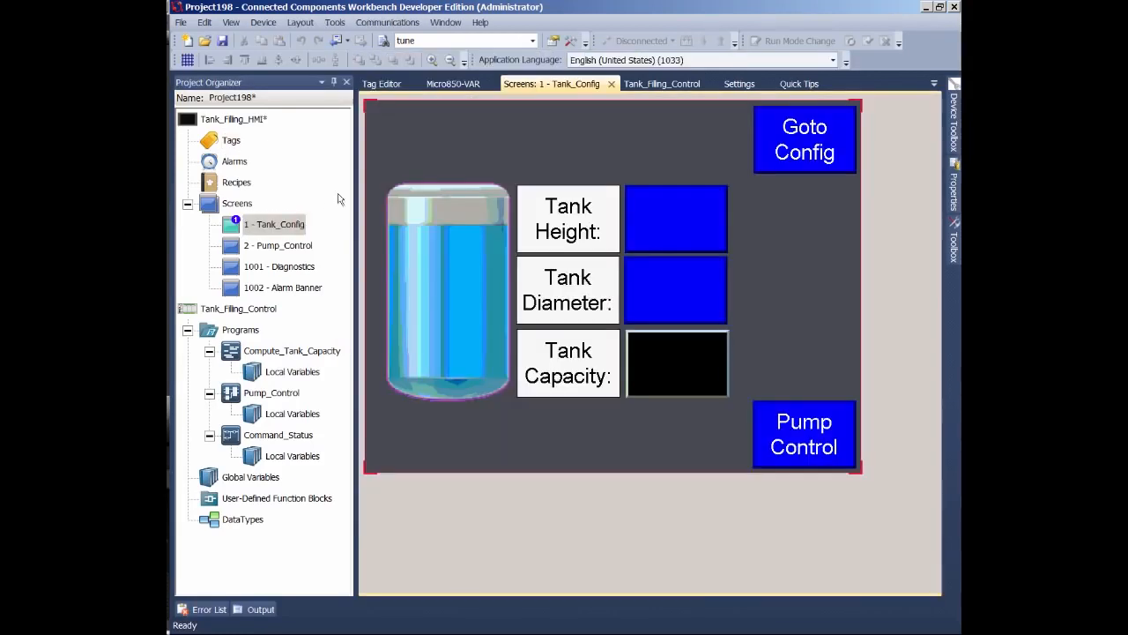
pyautogui.click(683, 226)
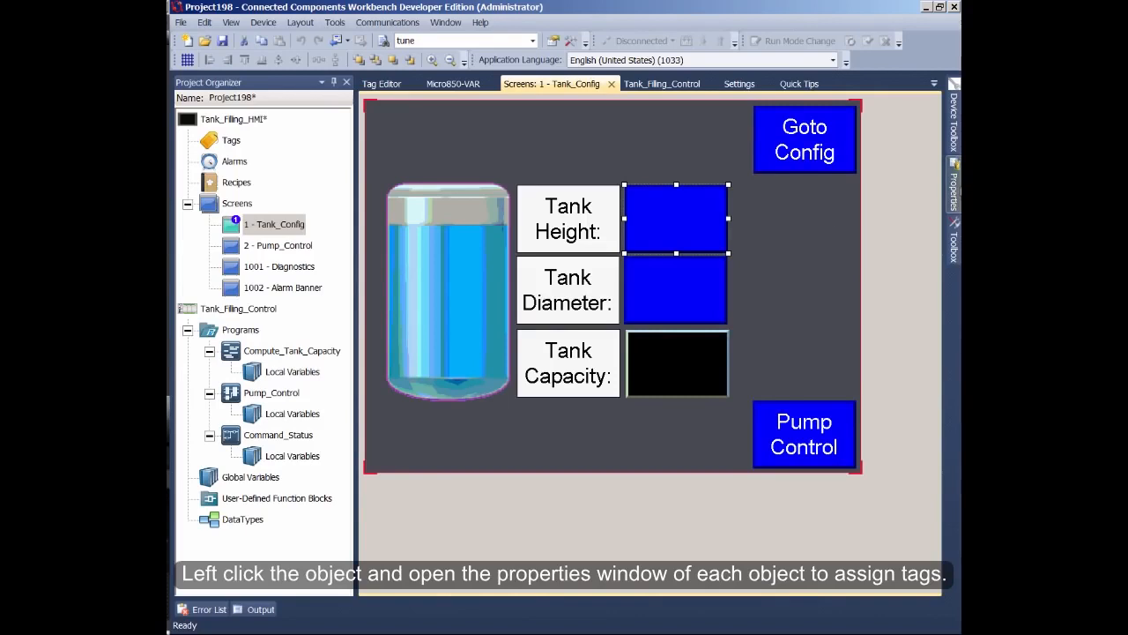
pyautogui.click(953, 185)
pyautogui.click(924, 82)
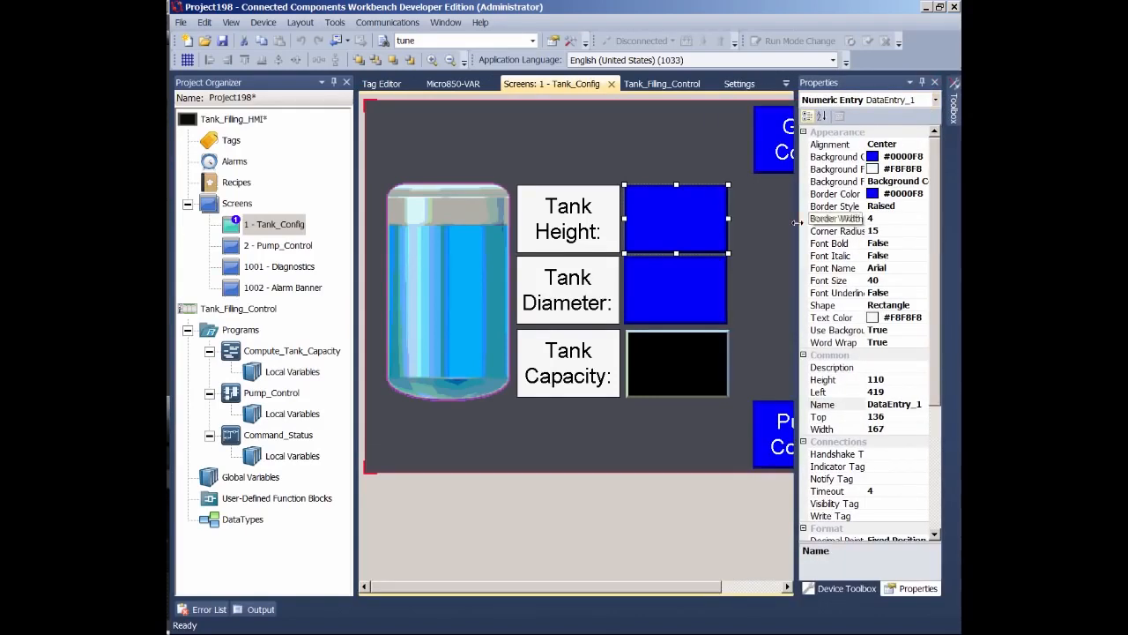
pyautogui.moveTo(796, 223); pyautogui.dragTo(782, 223)
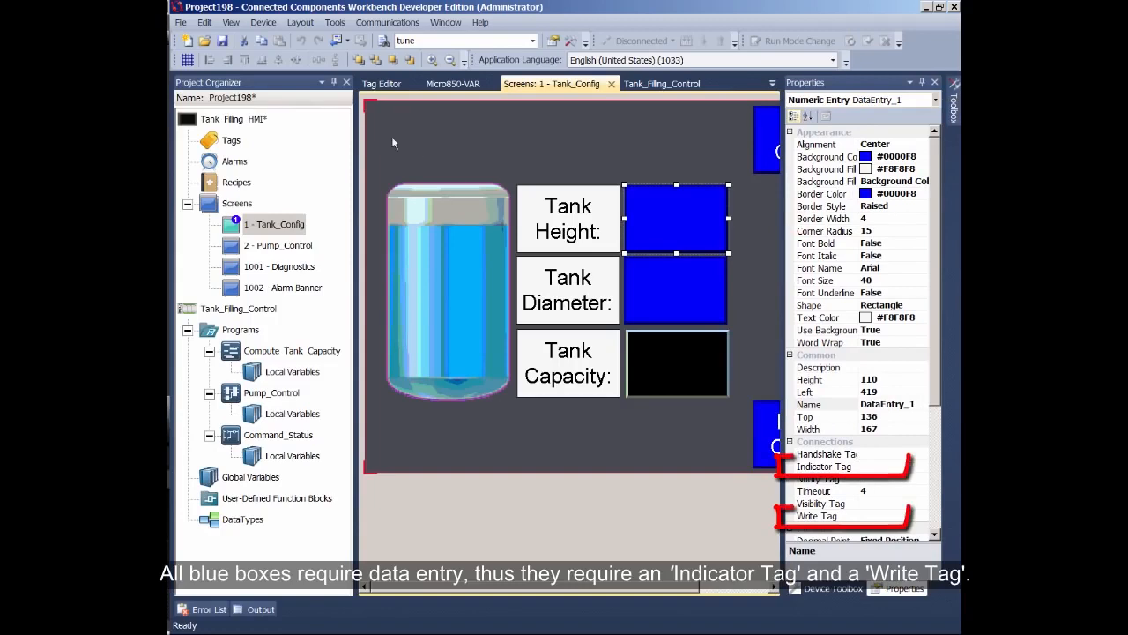
pyautogui.click(333, 82)
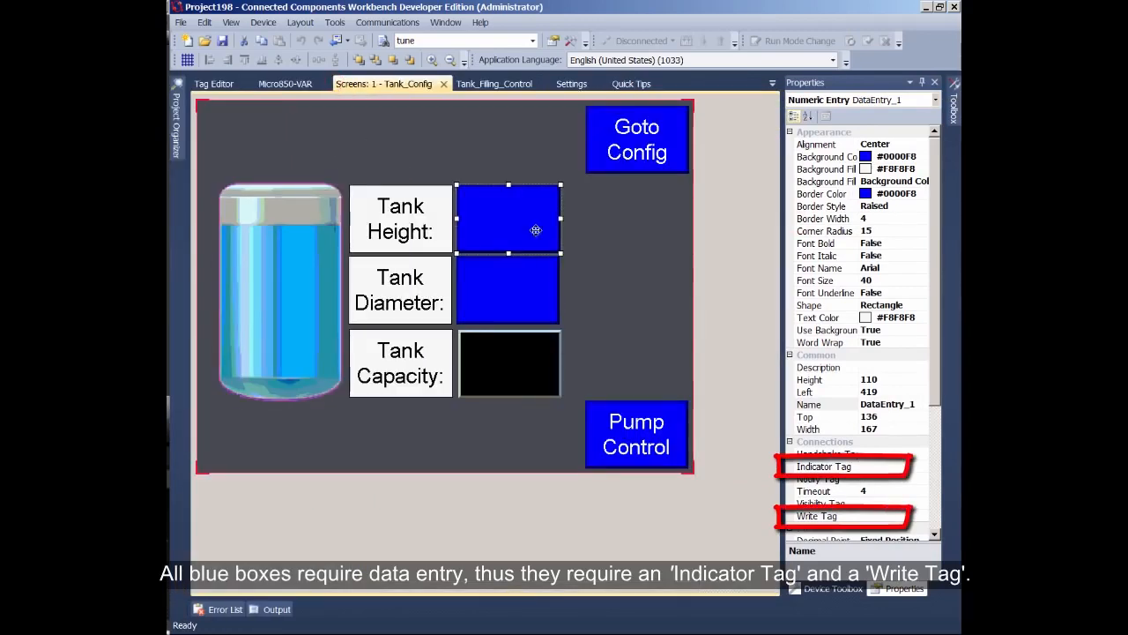
# - Assign Tank_Height as both the Indicator Tag and the Write Tag of the Tank Height entry box
pyautogui.click(919, 468)
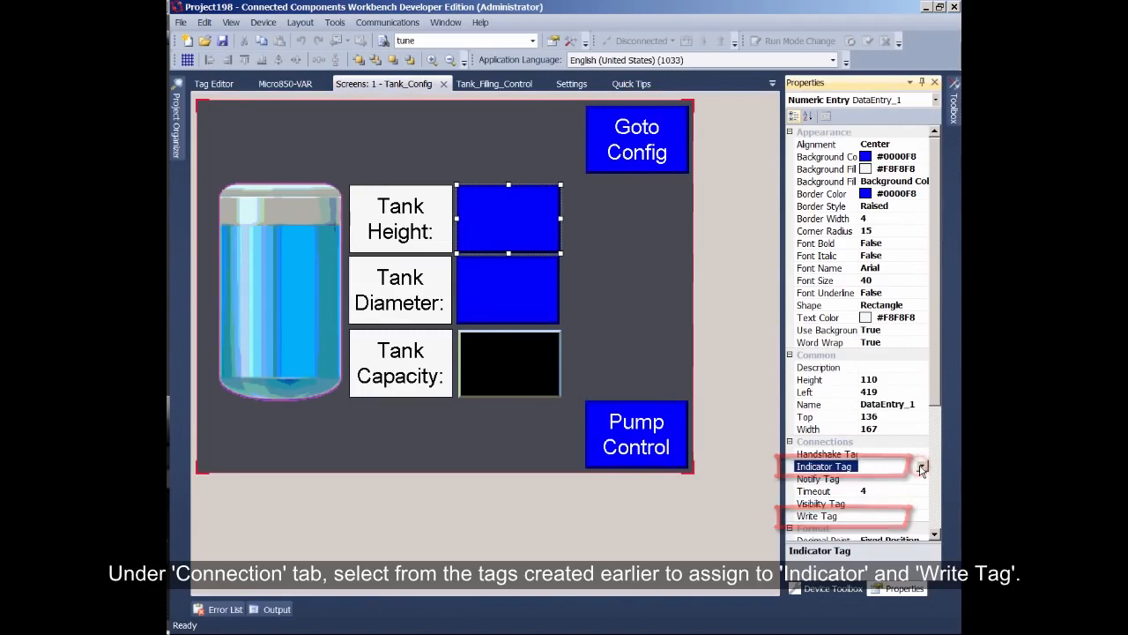
pyautogui.click(922, 466)
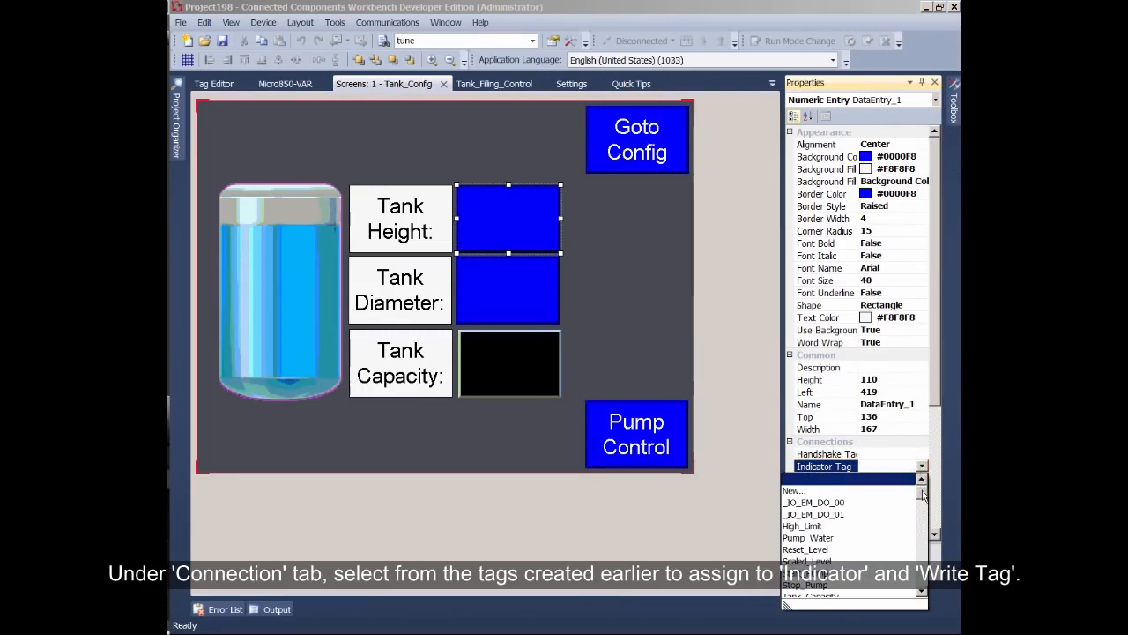
pyautogui.moveTo(921, 491); pyautogui.dragTo(922, 500)
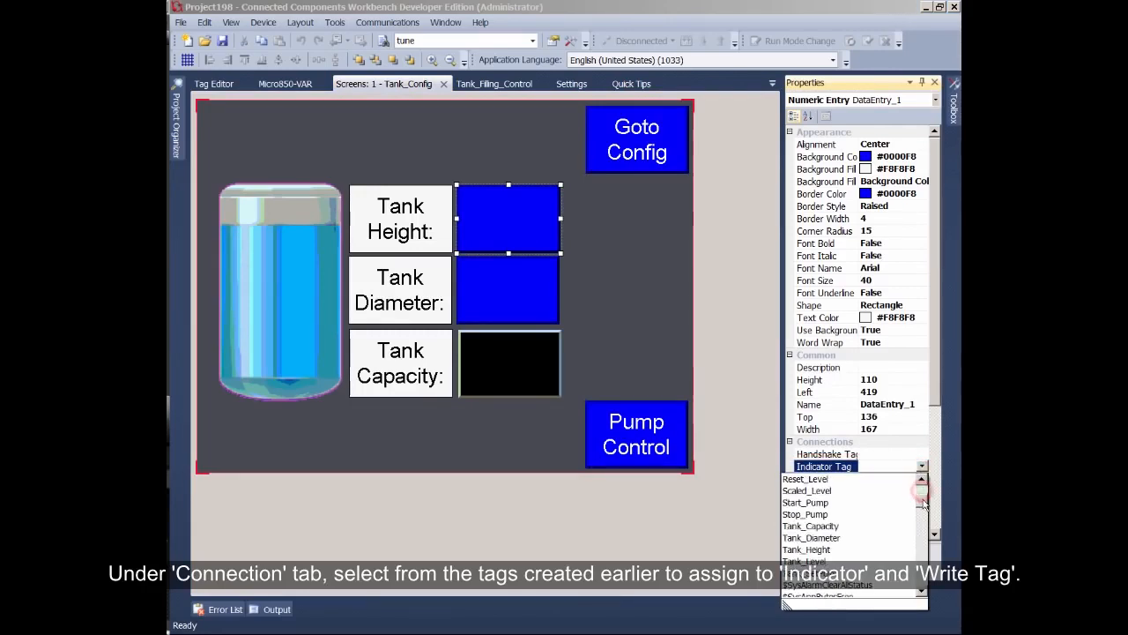
pyautogui.click(829, 550)
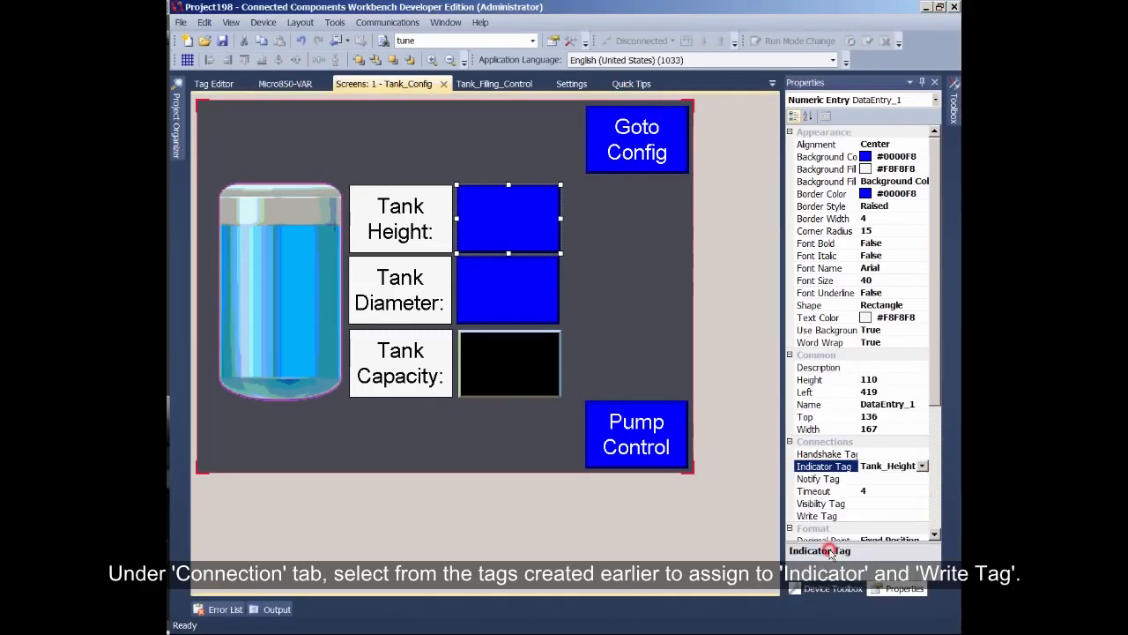
pyautogui.click(921, 516)
pyautogui.click(921, 517)
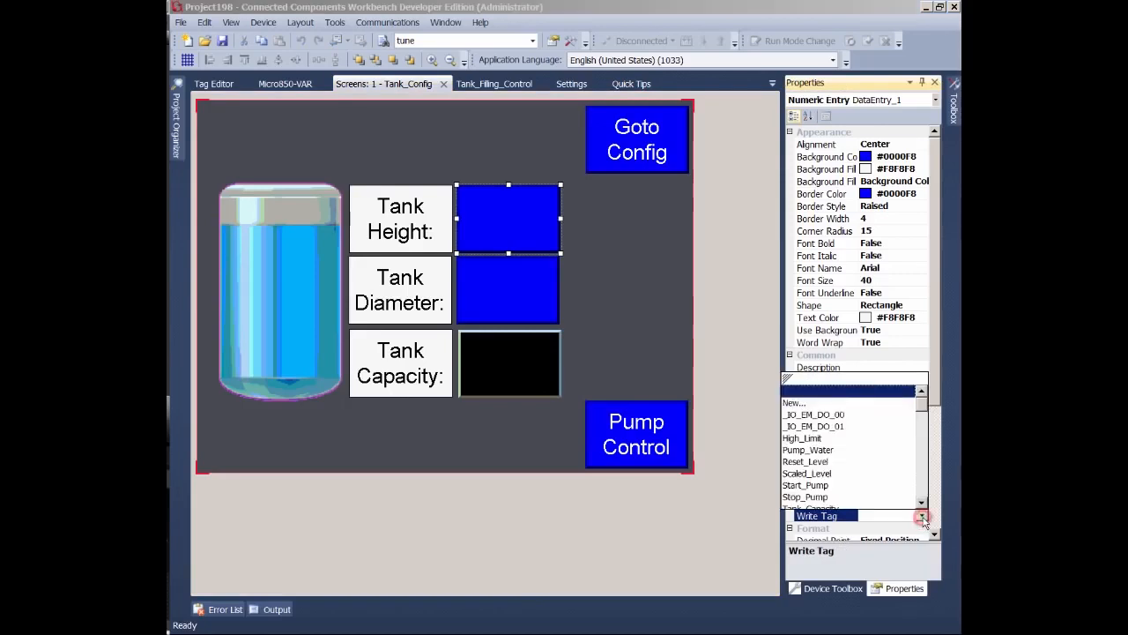
pyautogui.scroll(-3, 924, 412)
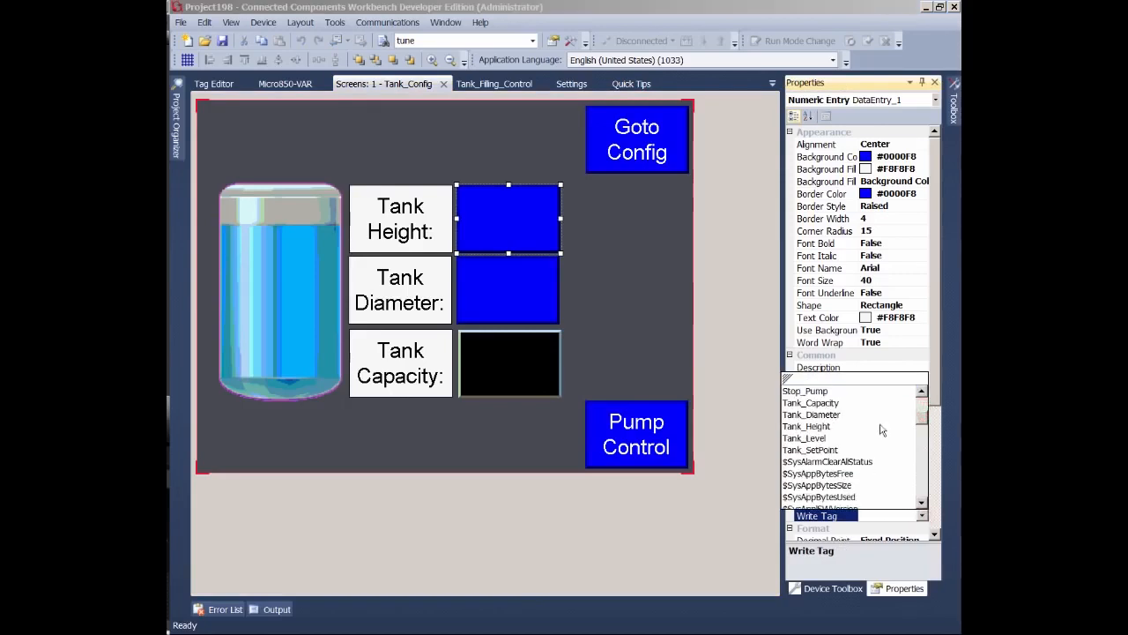
pyautogui.click(827, 428)
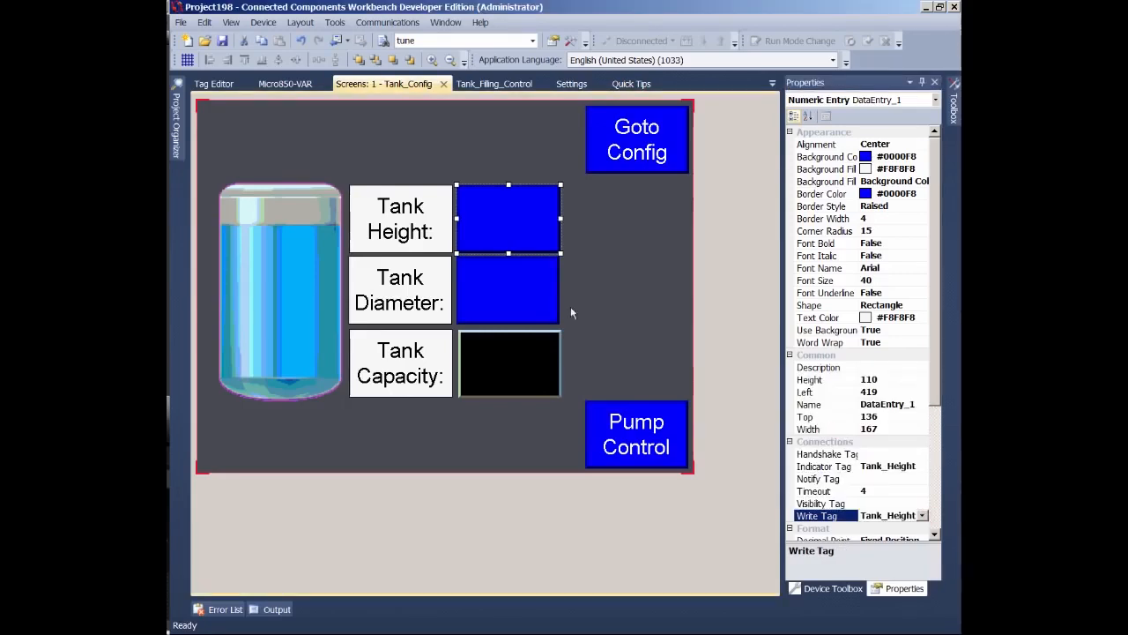
# - Select the Tank Diameter entry box and assign Tank_Diameter as its Indicator Tag and Write Tag
pyautogui.click(534, 294)
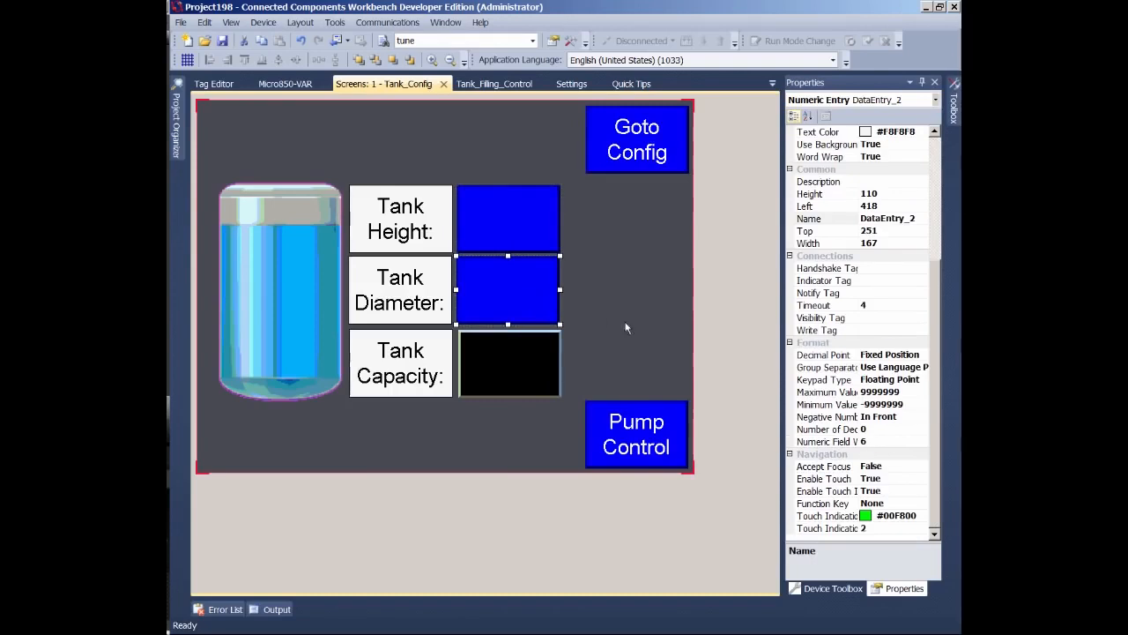
pyautogui.click(919, 282)
pyautogui.click(922, 280)
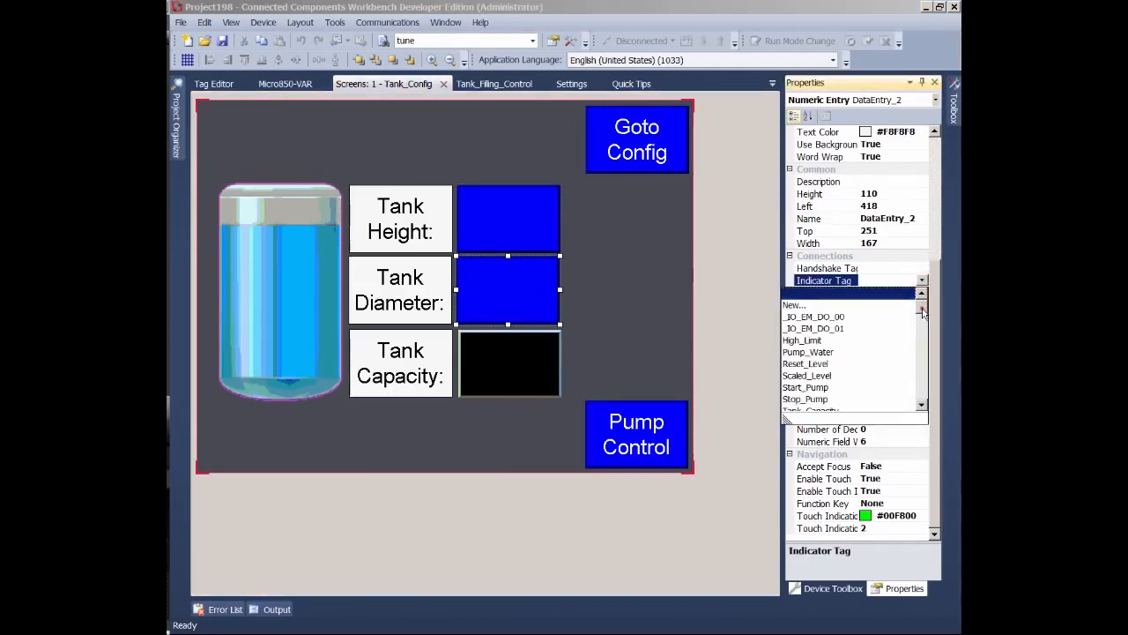
pyautogui.moveTo(922, 310); pyautogui.dragTo(922, 319)
pyautogui.click(840, 363)
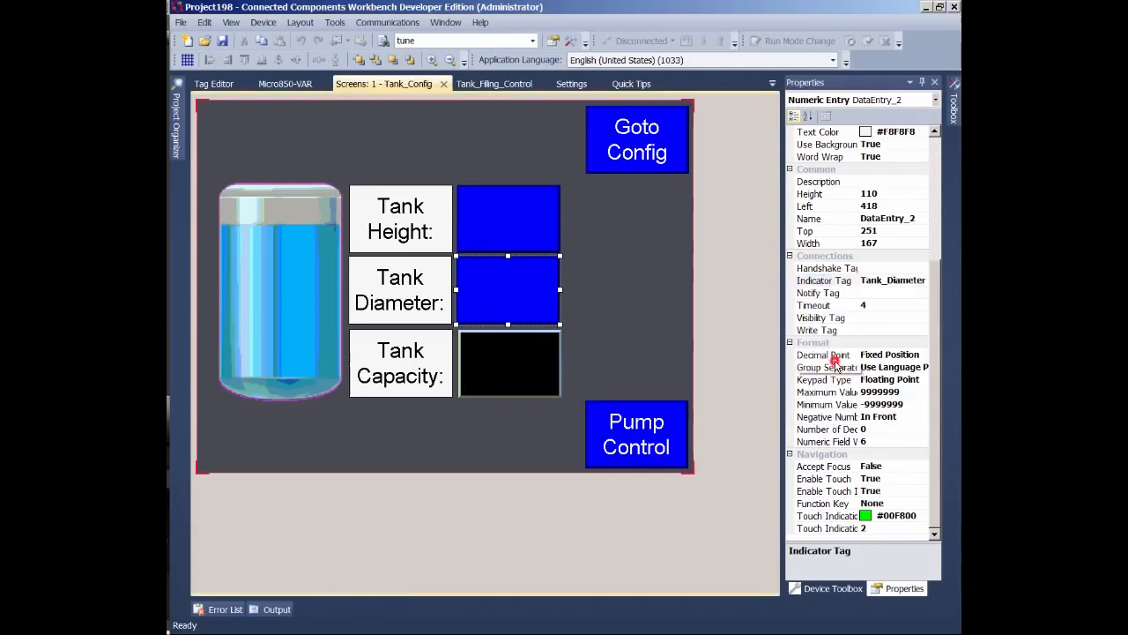
pyautogui.click(912, 331)
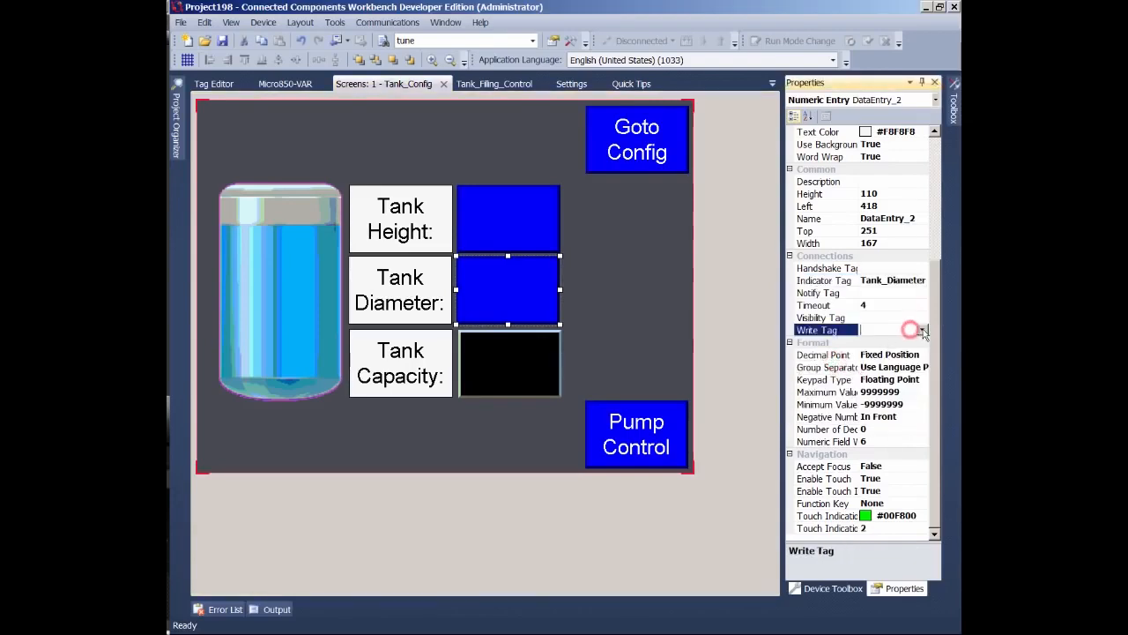
pyautogui.click(922, 330)
pyautogui.moveTo(922, 368); pyautogui.dragTo(923, 374)
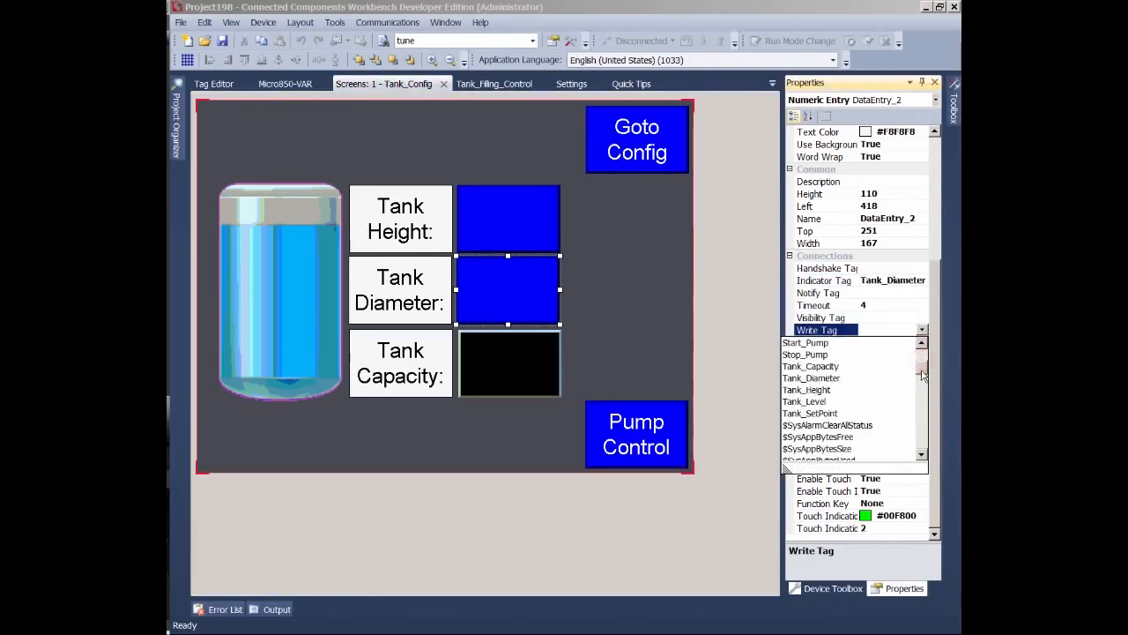
pyautogui.click(833, 382)
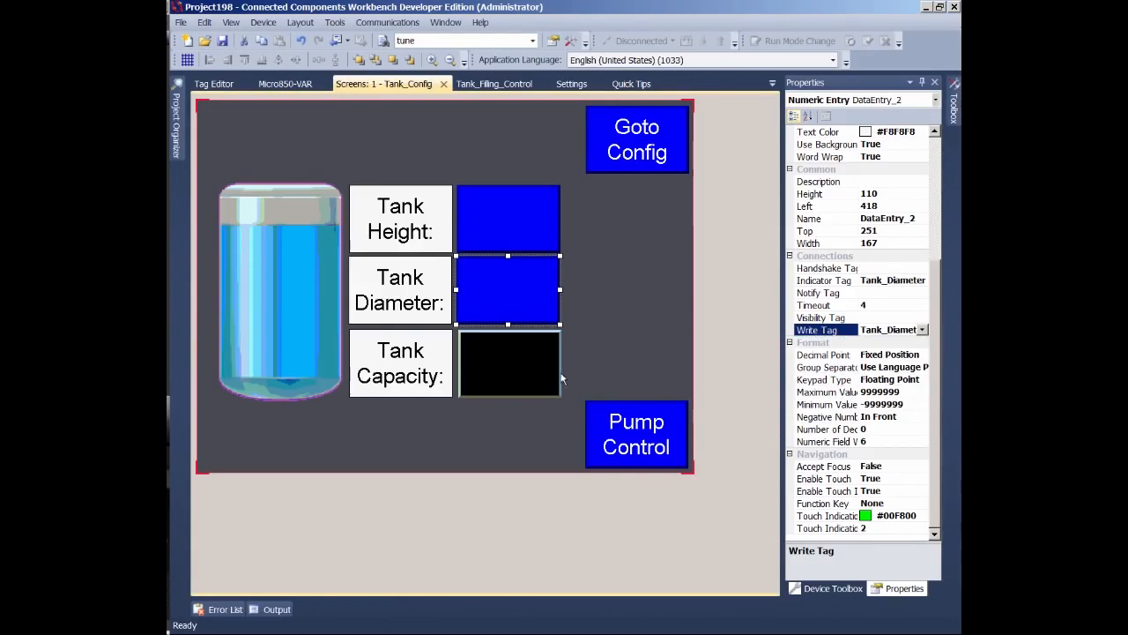
# - Select the Tank Capacity display box and set its Read Tag to Tank_Capacity
pyautogui.click(530, 369)
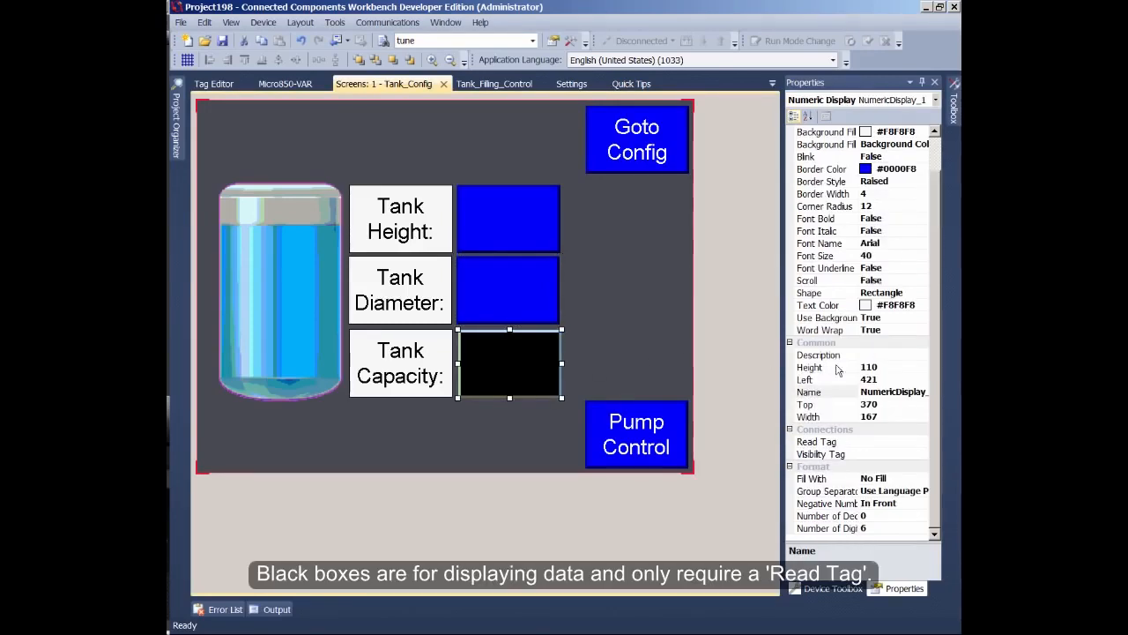
pyautogui.click(917, 442)
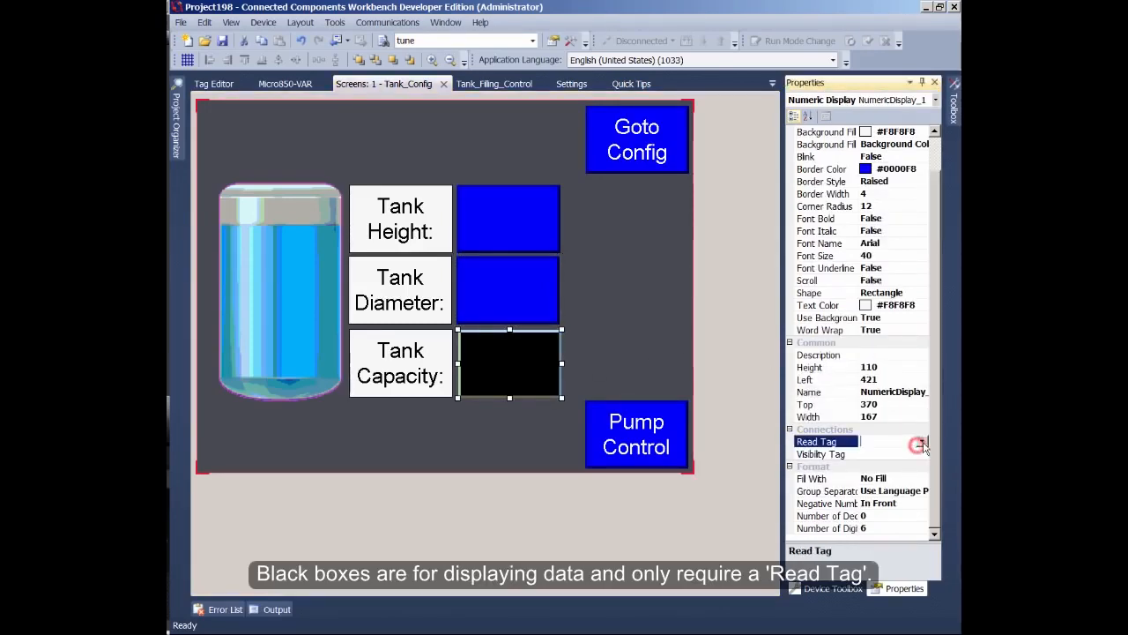
pyautogui.click(922, 440)
pyautogui.moveTo(923, 470); pyautogui.dragTo(920, 482)
pyautogui.click(832, 490)
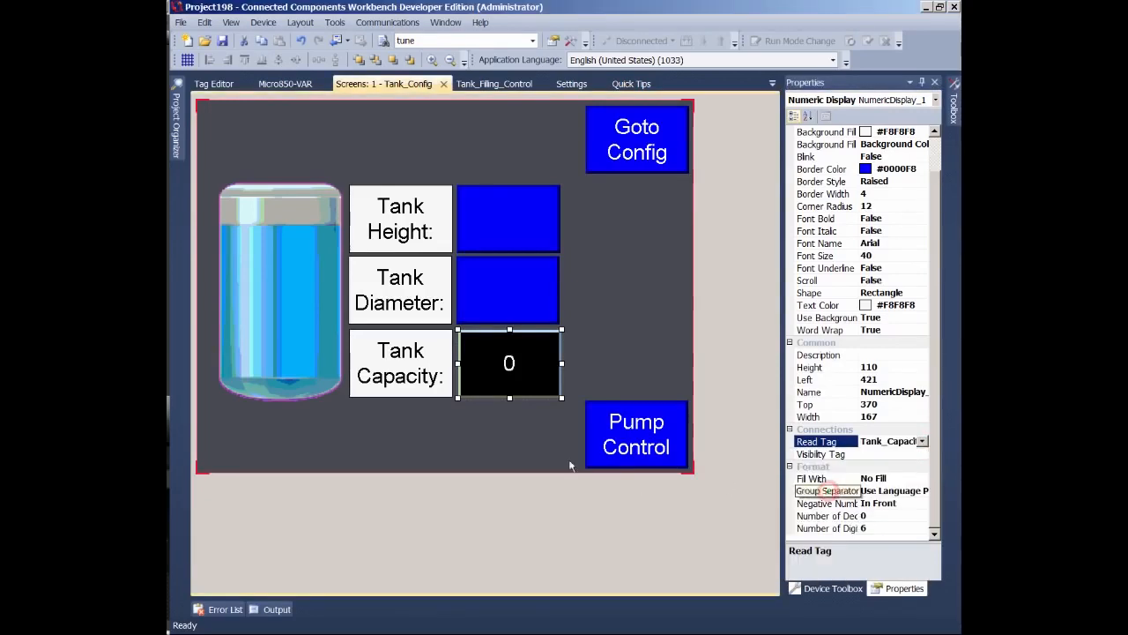
# - Set the Pump Control button's navigation Screen to 2 - Pump_Control
pyautogui.click(642, 437)
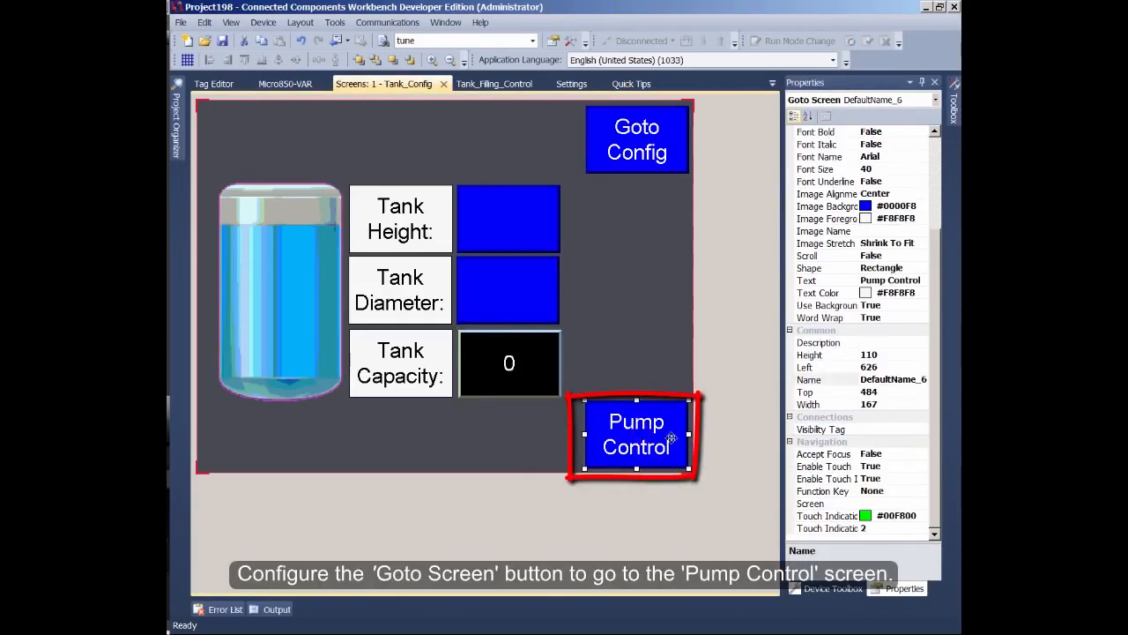
pyautogui.click(916, 503)
pyautogui.click(921, 503)
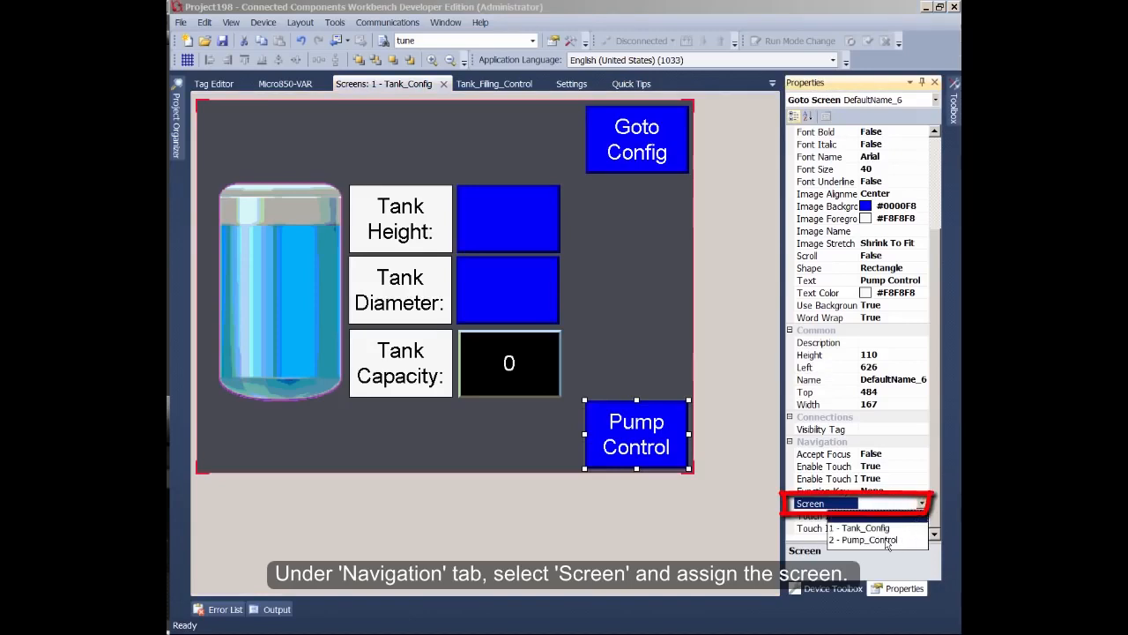
pyautogui.click(884, 539)
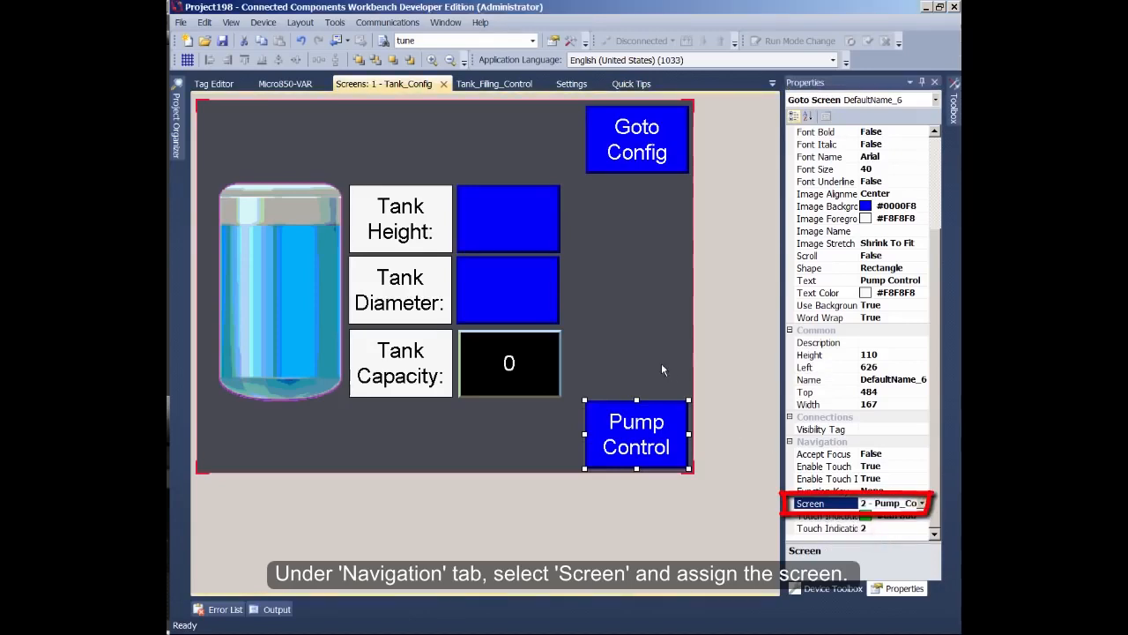
pyautogui.click(661, 369)
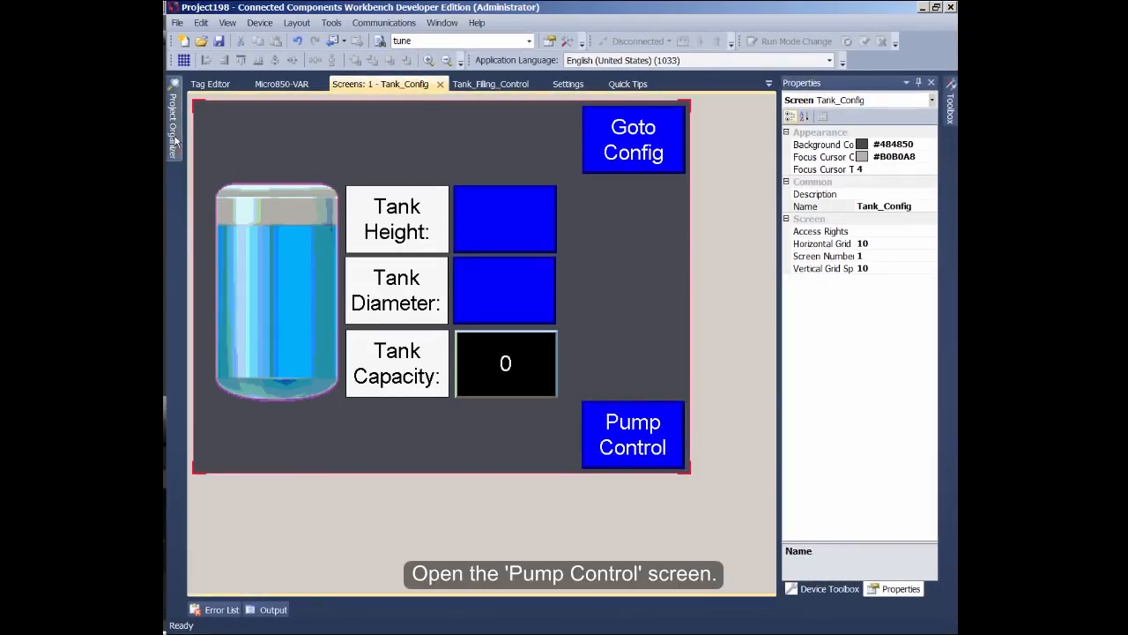
# - Open the 2 - Pump_Control screen and set the Pump Rdy indicator's Read Tag to _IO_EM_DO_00
pyautogui.click(175, 141)
pyautogui.doubleClick(308, 249)
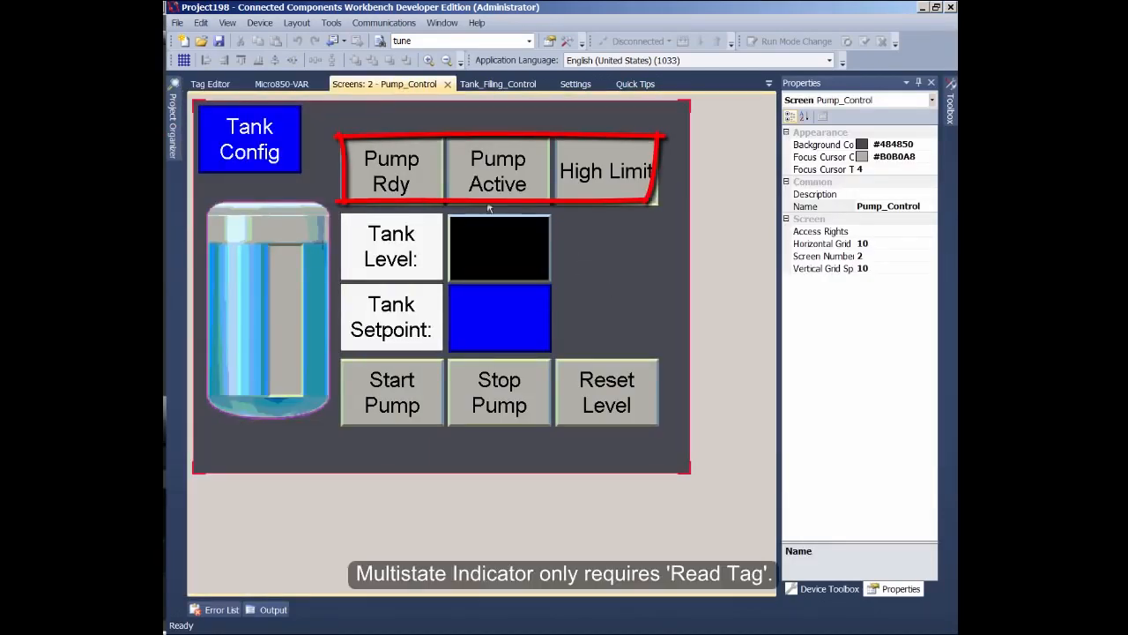
pyautogui.click(398, 173)
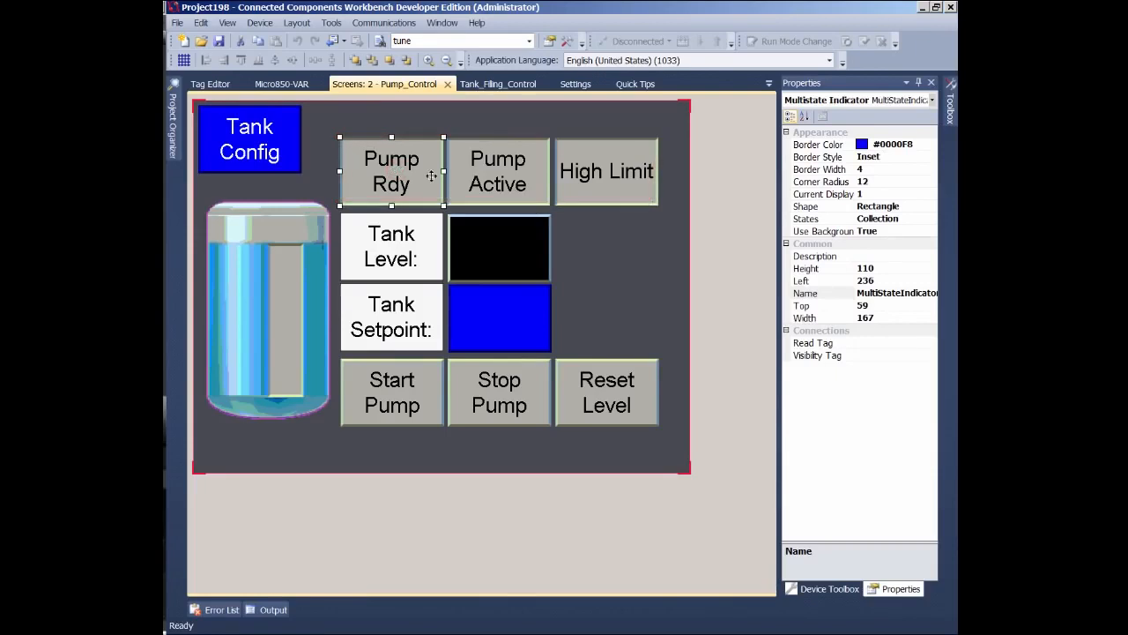
pyautogui.click(938, 344)
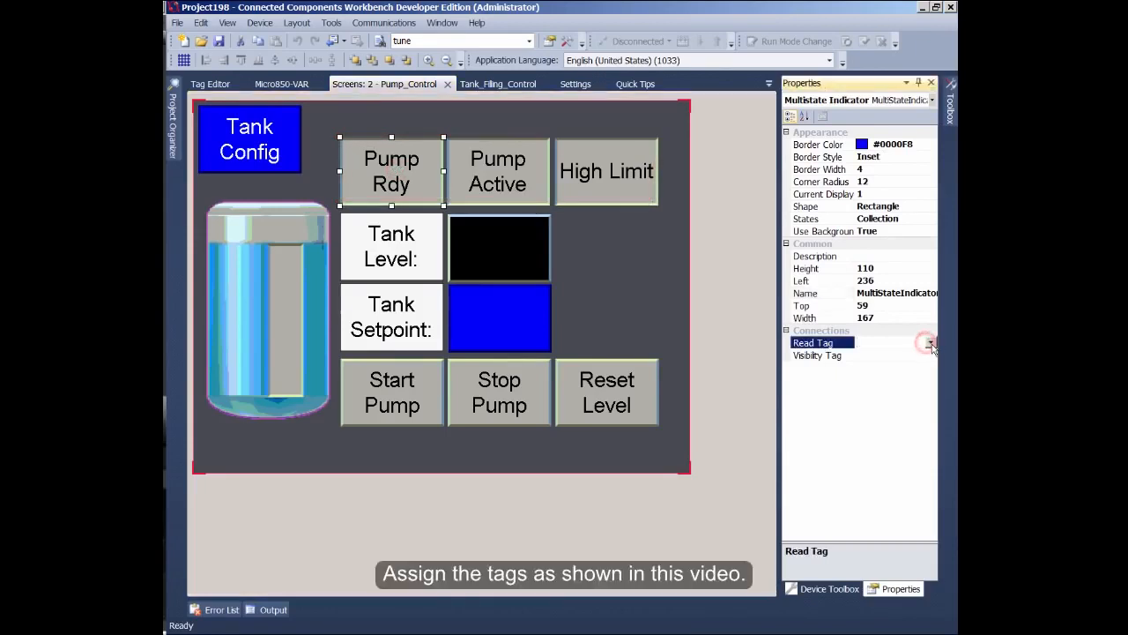
pyautogui.click(931, 343)
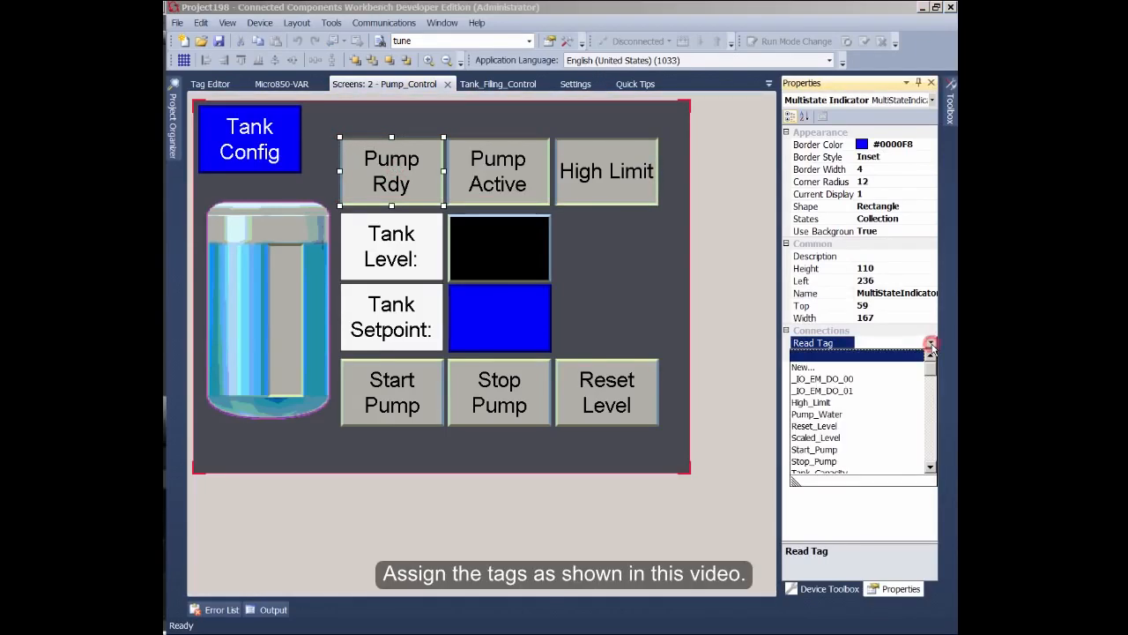
pyautogui.click(854, 380)
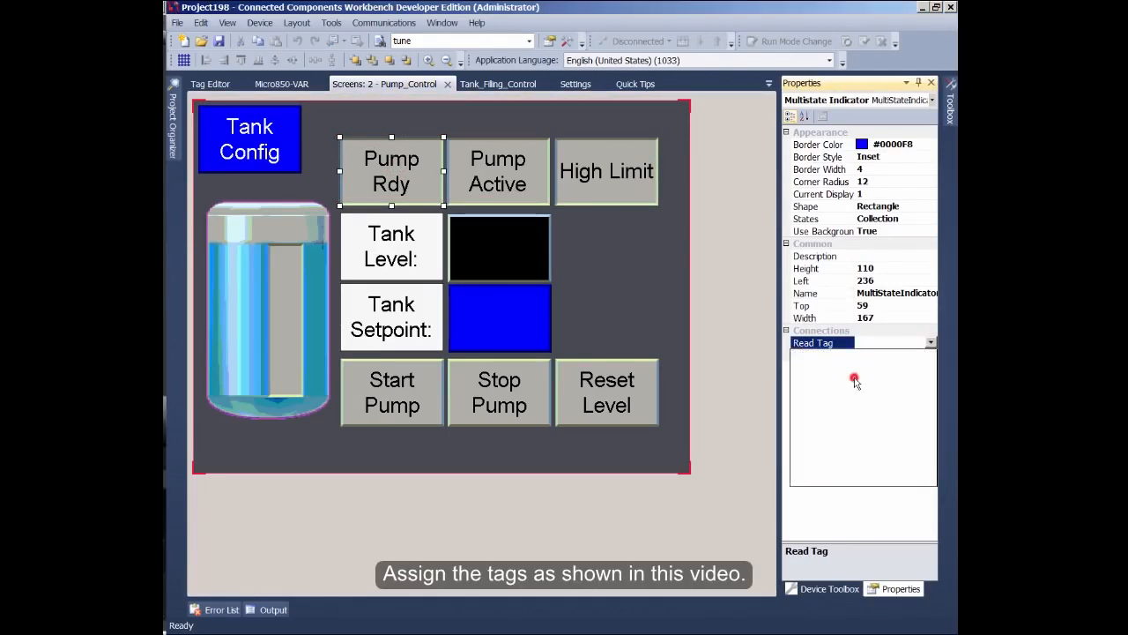
# - Select the Pump Active indicator and set its Read Tag to _IO_EM_DO_01
pyautogui.click(533, 186)
pyautogui.click(922, 347)
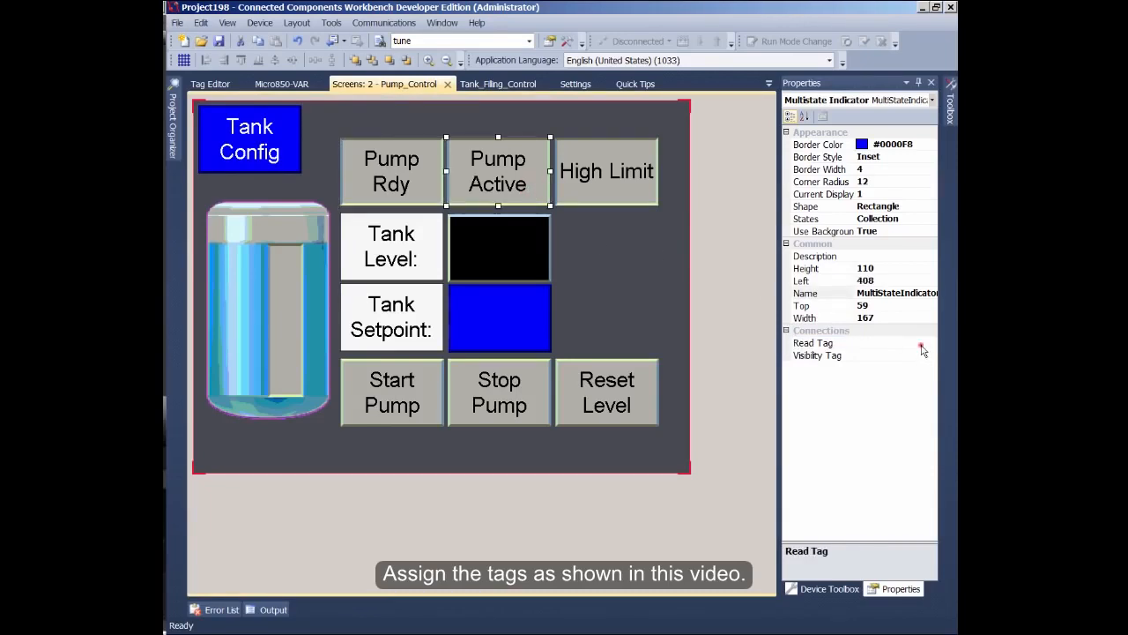
pyautogui.click(930, 344)
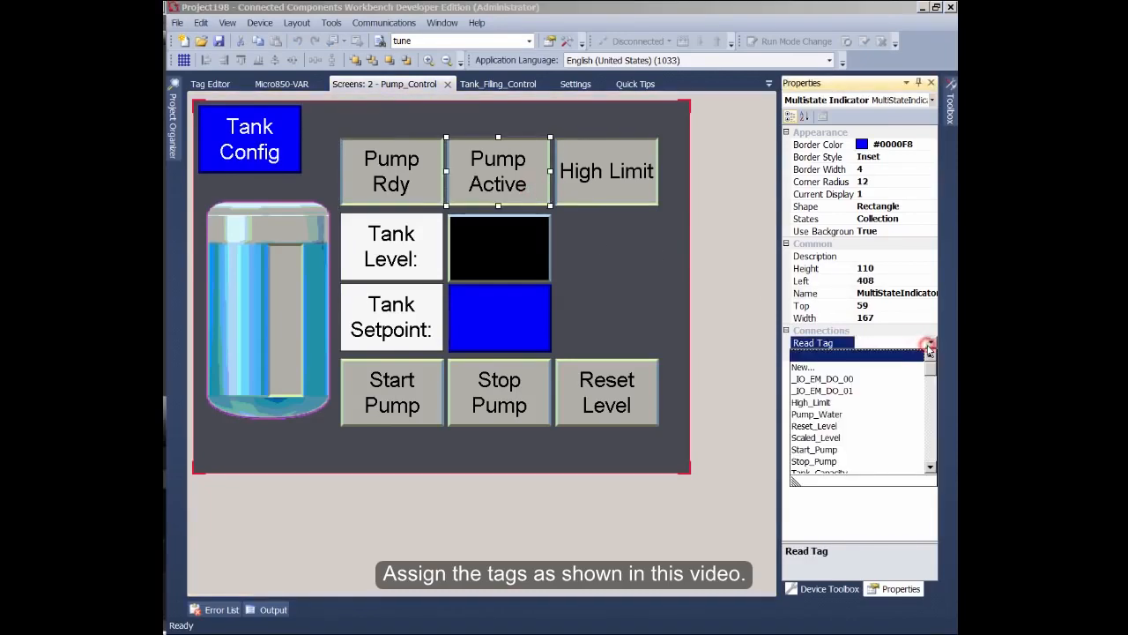
pyautogui.click(849, 390)
# - Select the High Limit indicator and set its Read Tag to High_Limit
pyautogui.click(649, 196)
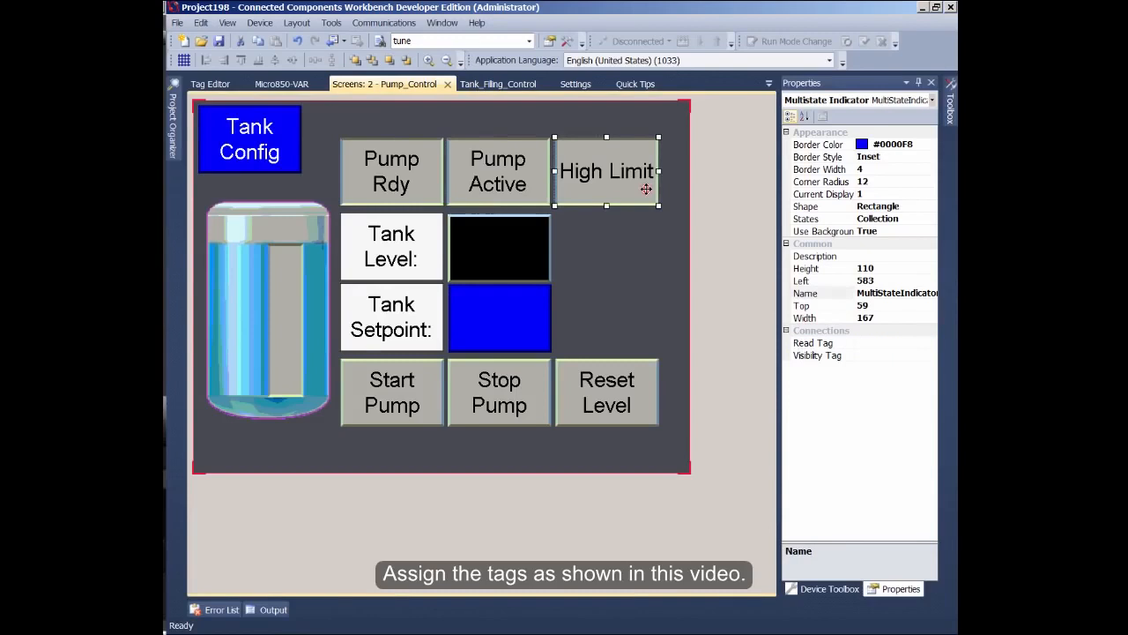
pyautogui.click(929, 346)
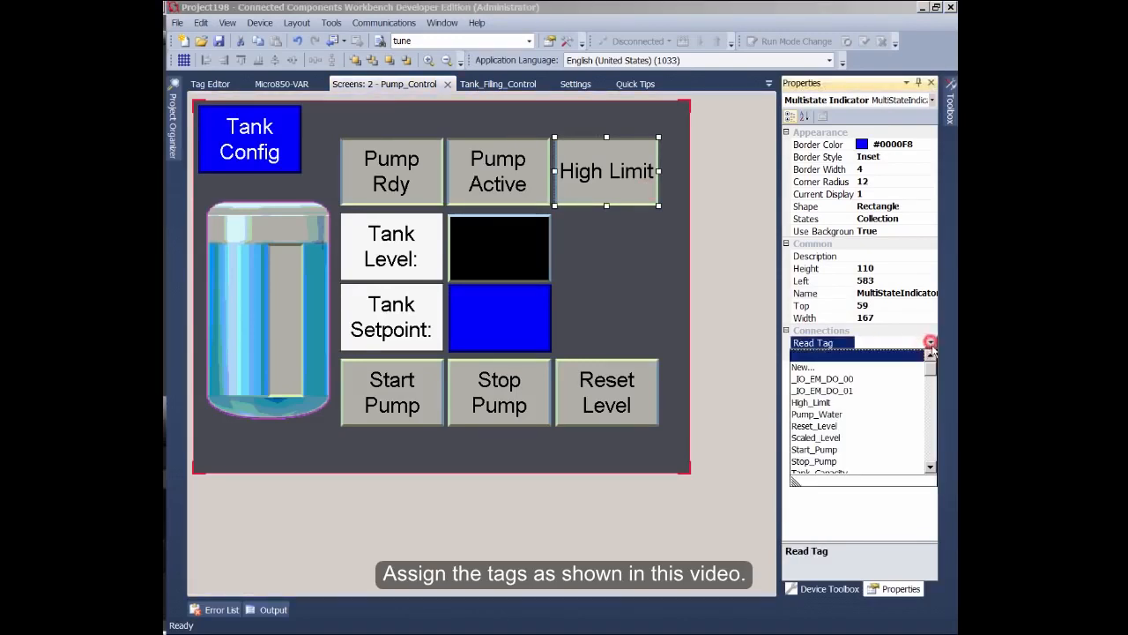
pyautogui.click(815, 408)
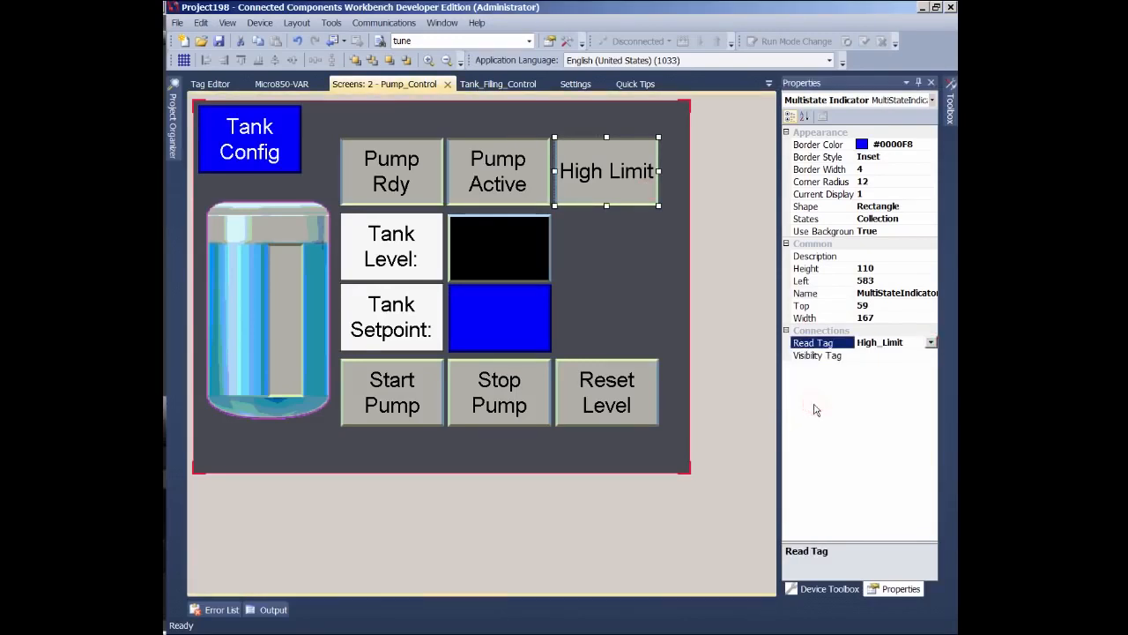
# - Select the Tank Level display box and set its Read Tag to Tank_Level
pyautogui.click(533, 257)
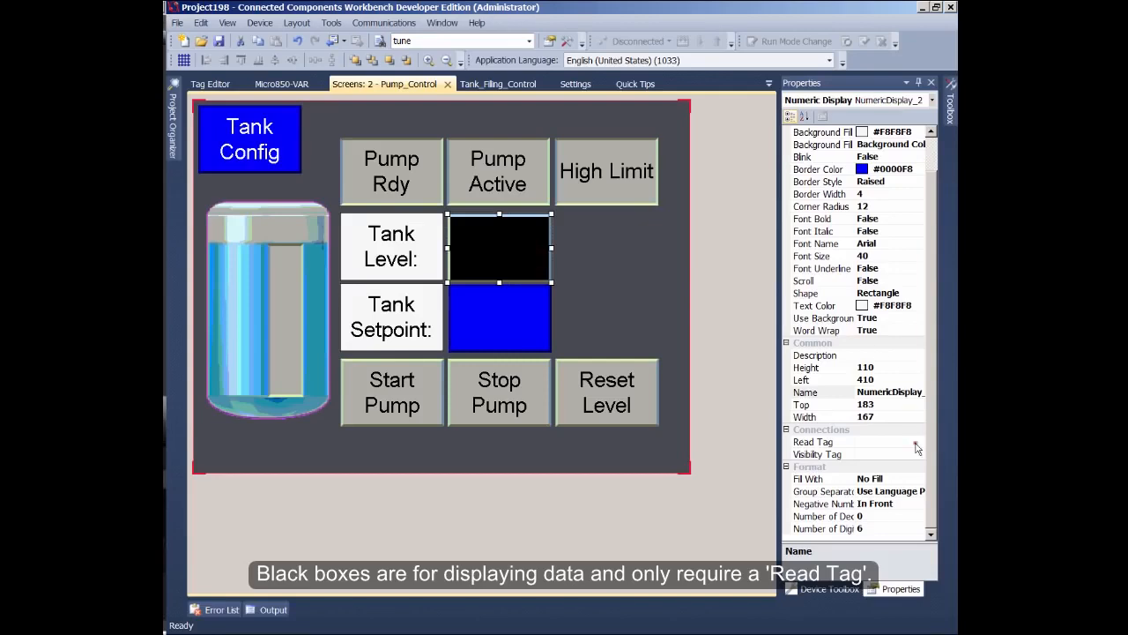
pyautogui.click(916, 447)
pyautogui.click(919, 442)
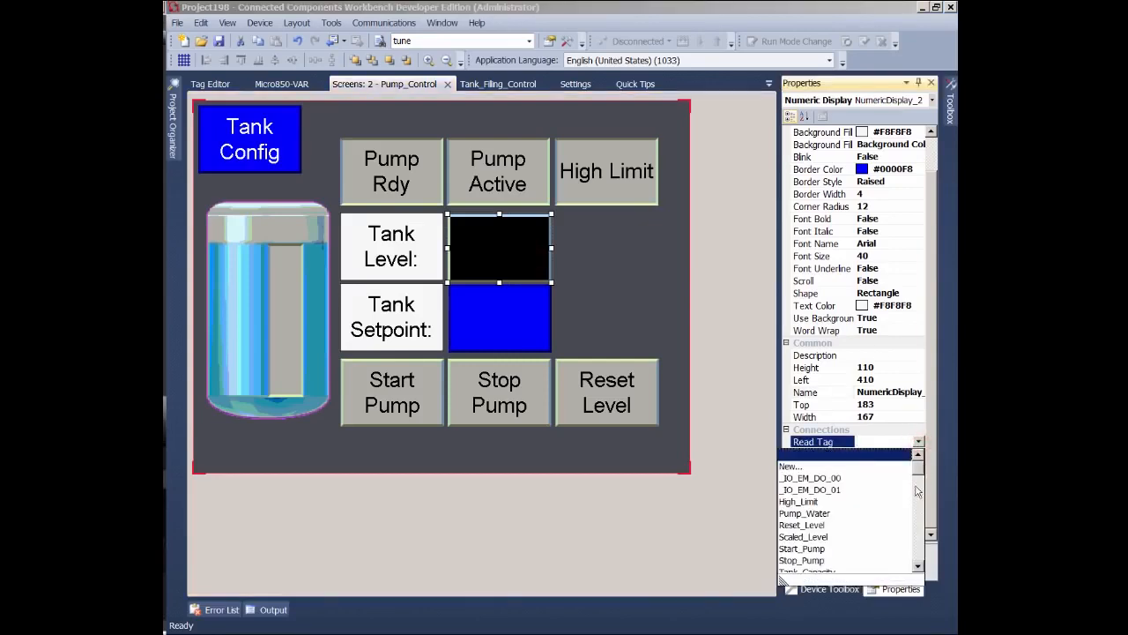
pyautogui.moveTo(920, 473); pyautogui.dragTo(905, 504)
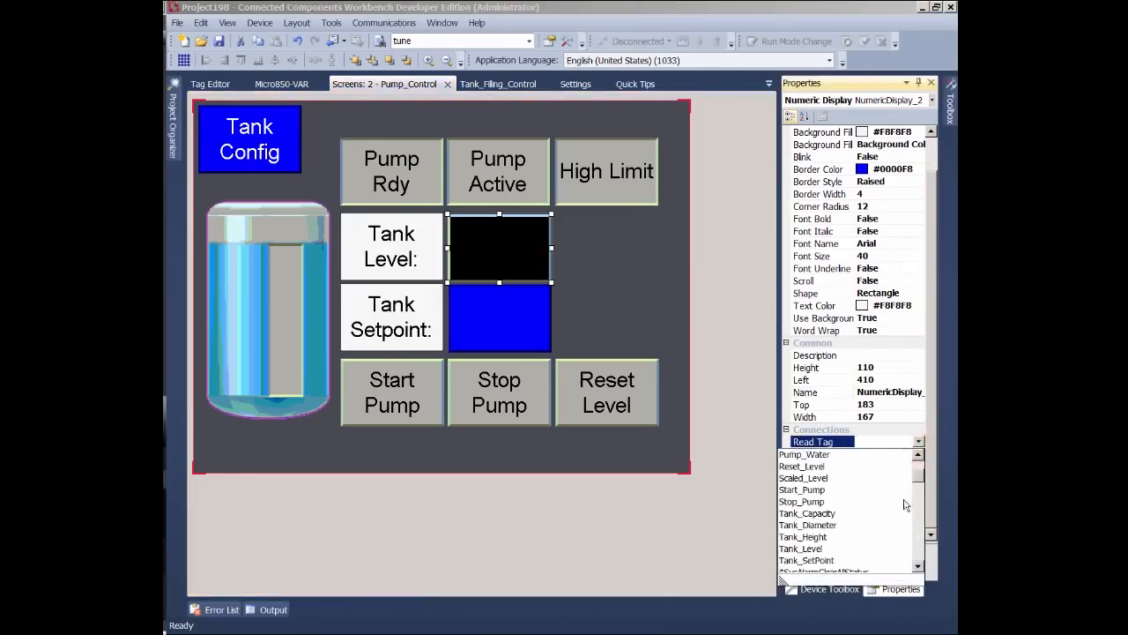
pyautogui.click(820, 550)
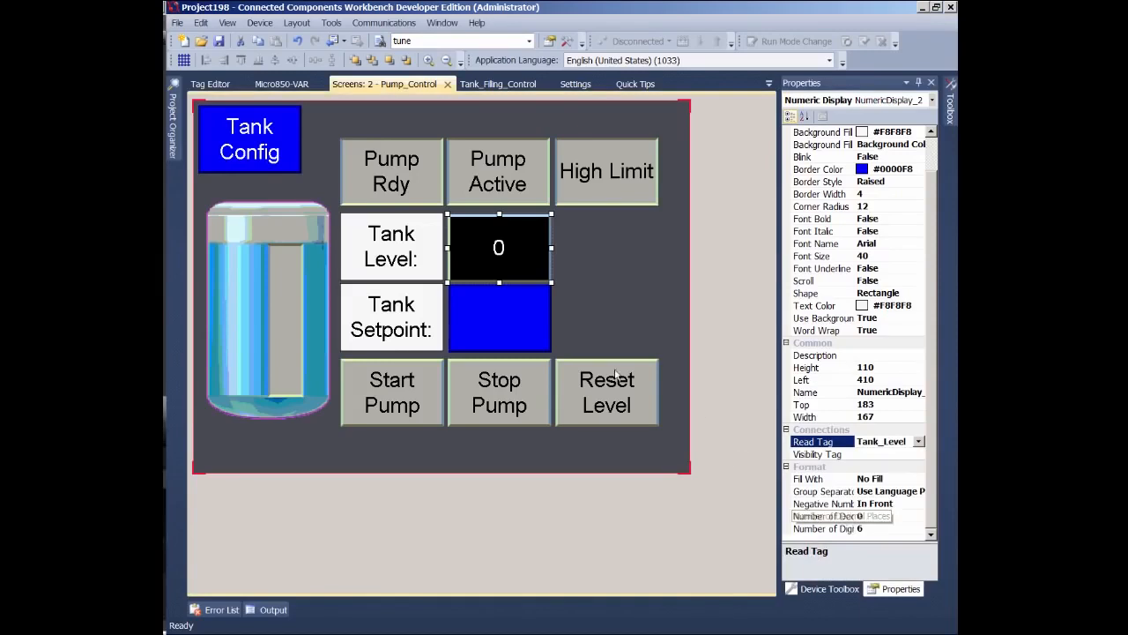
# - Select the Tank Setpoint entry box and assign Tank_SetPoint as both its Indicator Tag and Write Tag
pyautogui.click(529, 330)
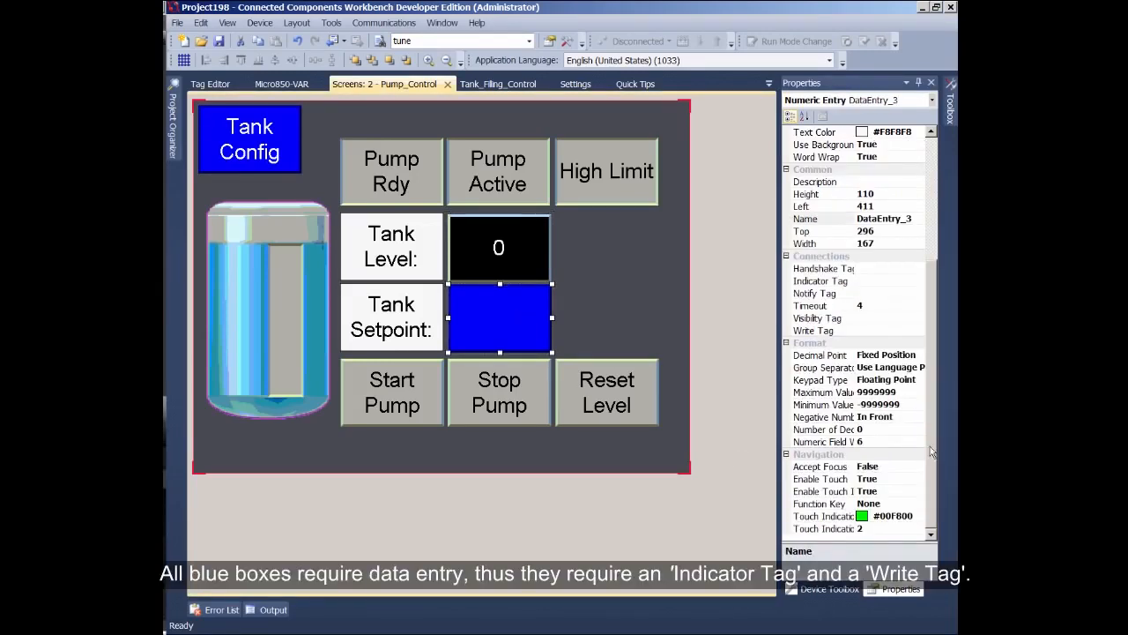
pyautogui.click(913, 280)
pyautogui.click(918, 281)
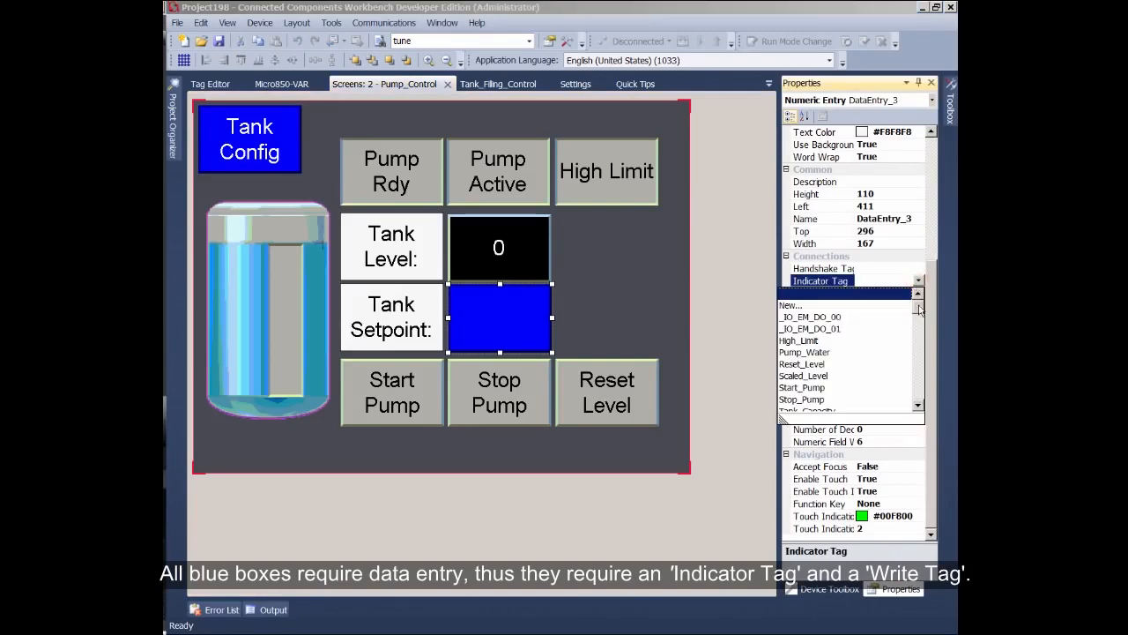
pyautogui.moveTo(920, 308); pyautogui.dragTo(921, 328)
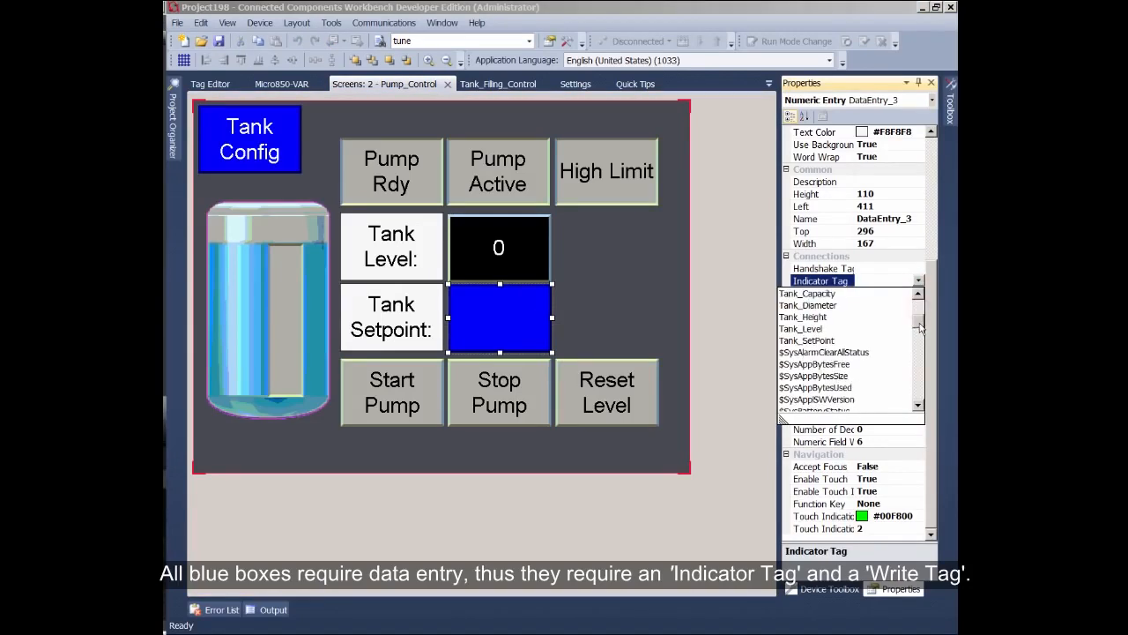
pyautogui.click(833, 340)
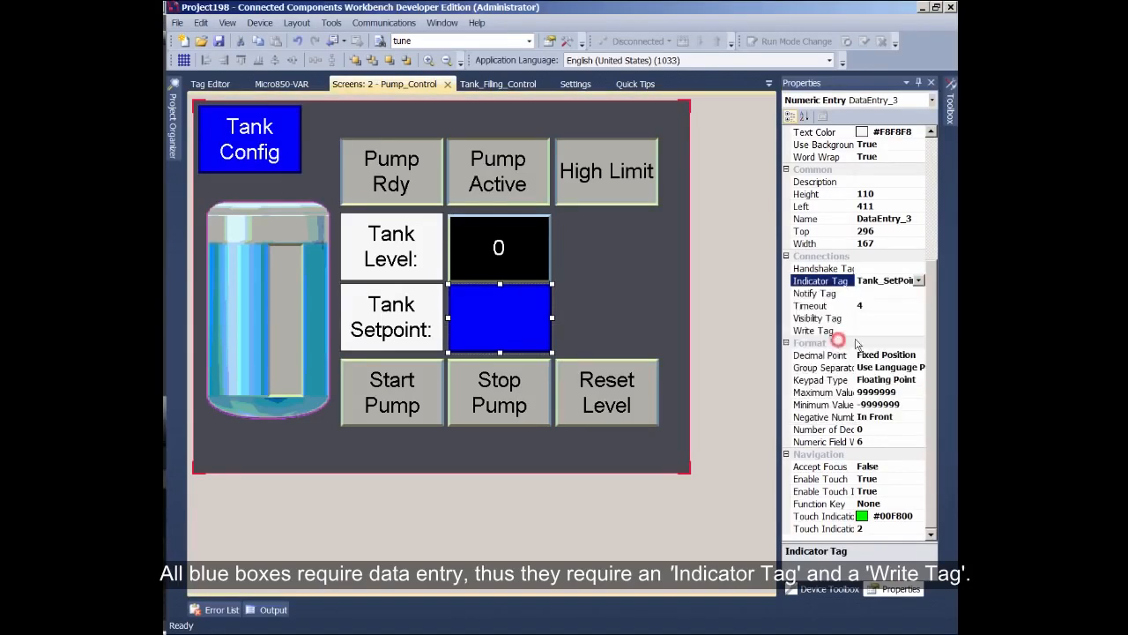
pyautogui.click(922, 332)
pyautogui.click(918, 330)
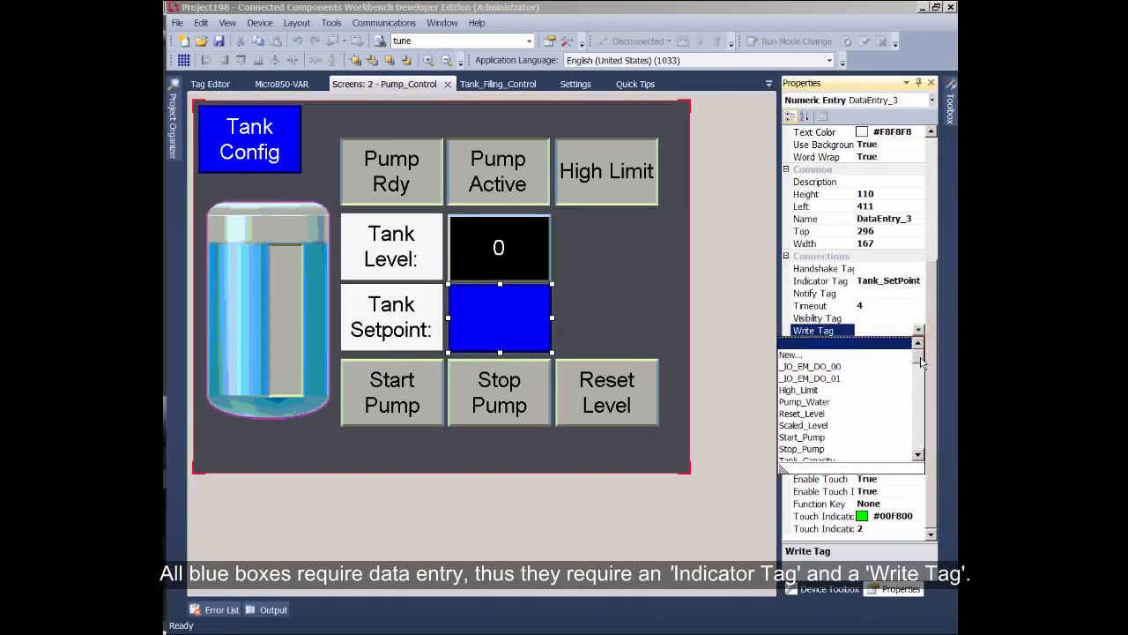
pyautogui.scroll(-3, 921, 361)
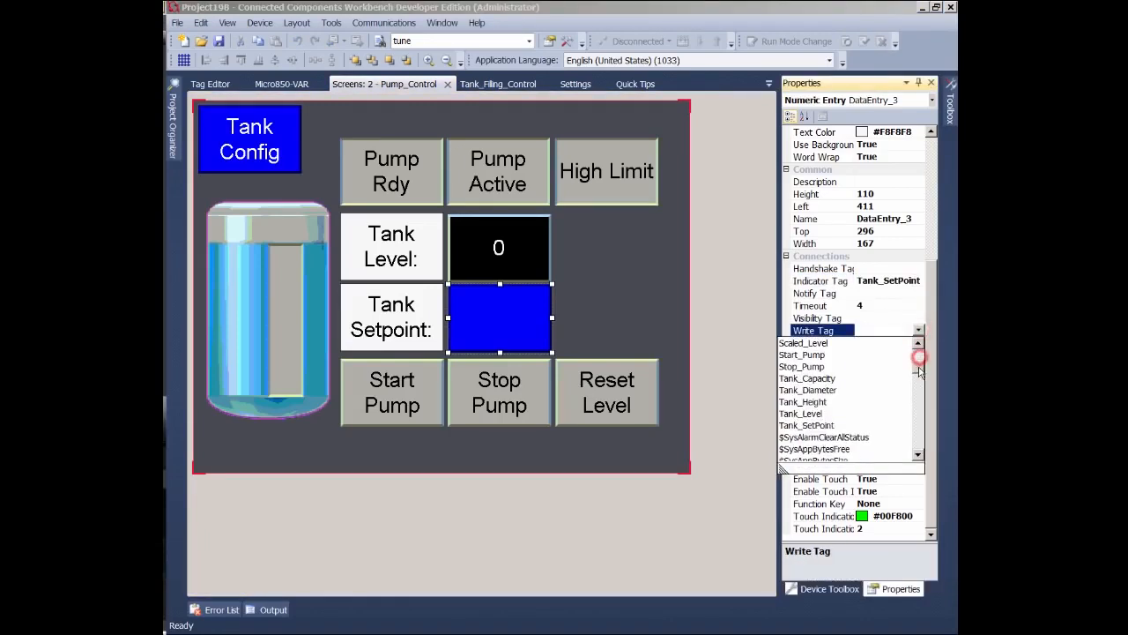
pyautogui.click(831, 426)
# - Select the bar graph inside the tank image and set its Read Tag to Scaled_Level
pyautogui.click(282, 304)
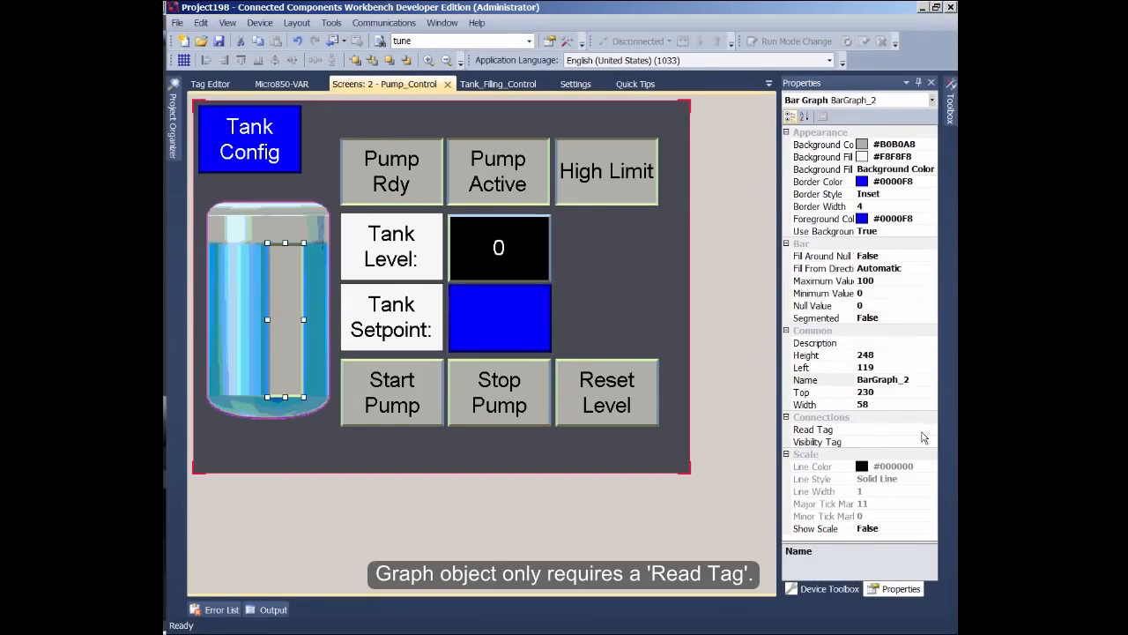
pyautogui.click(926, 429)
pyautogui.click(931, 430)
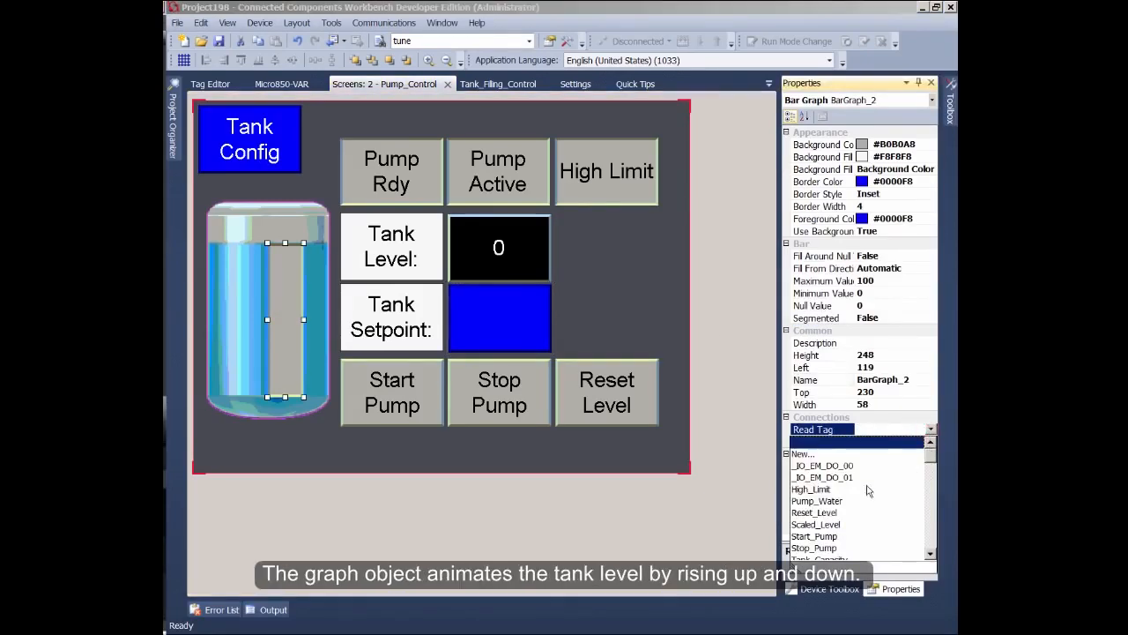
pyautogui.click(837, 524)
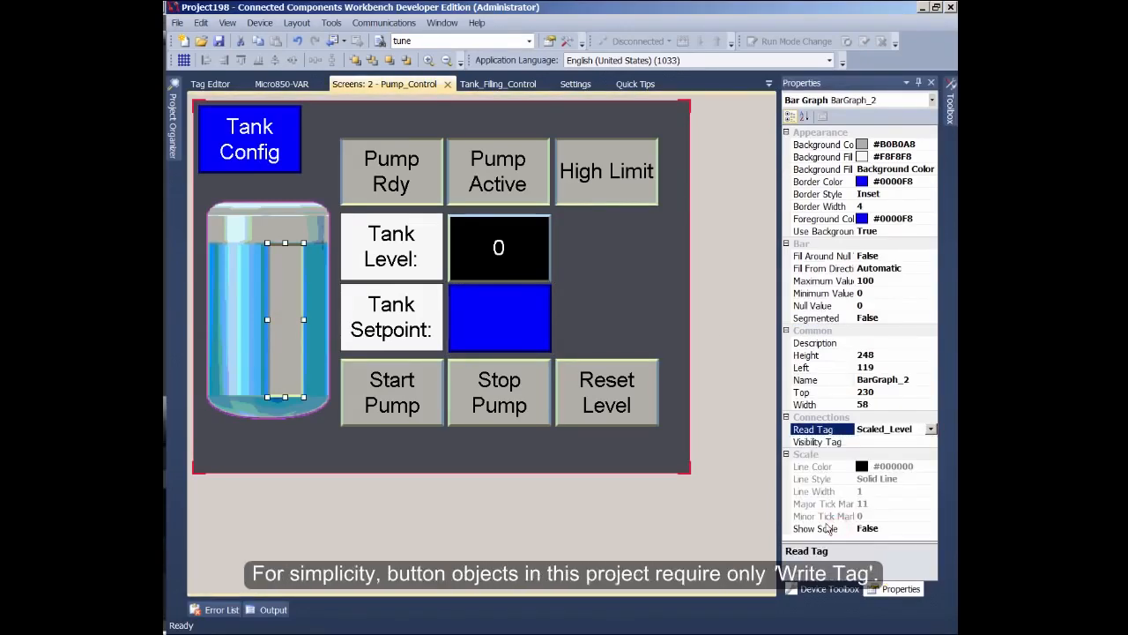
# - Select the Start Pump button and set its Write Tag to Start_Pump
pyautogui.click(421, 401)
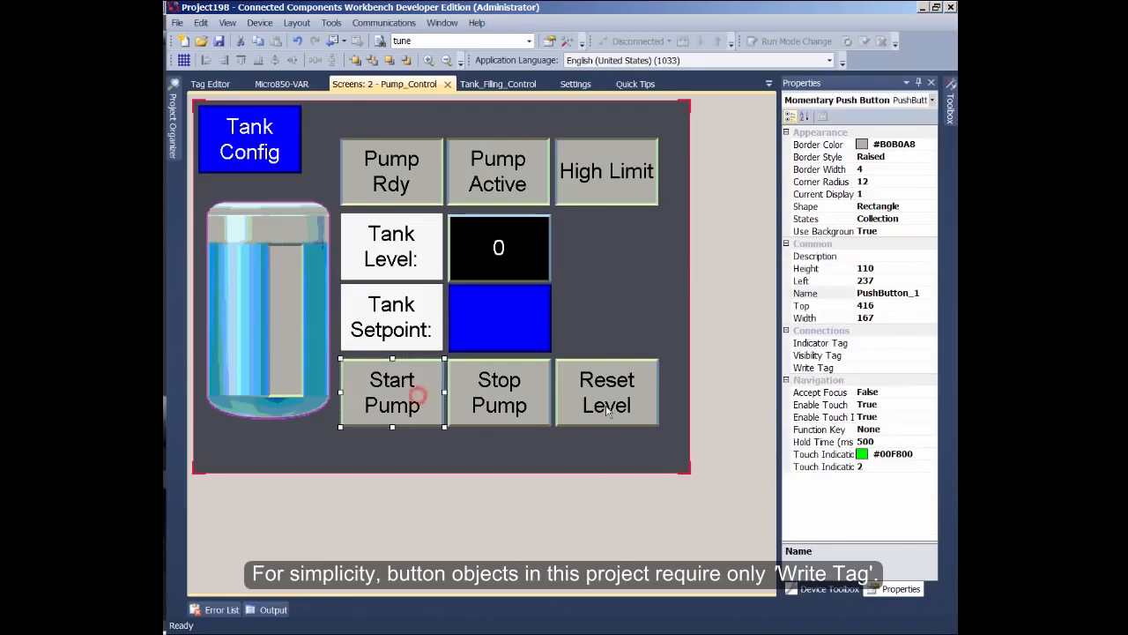
pyautogui.click(924, 371)
pyautogui.click(931, 367)
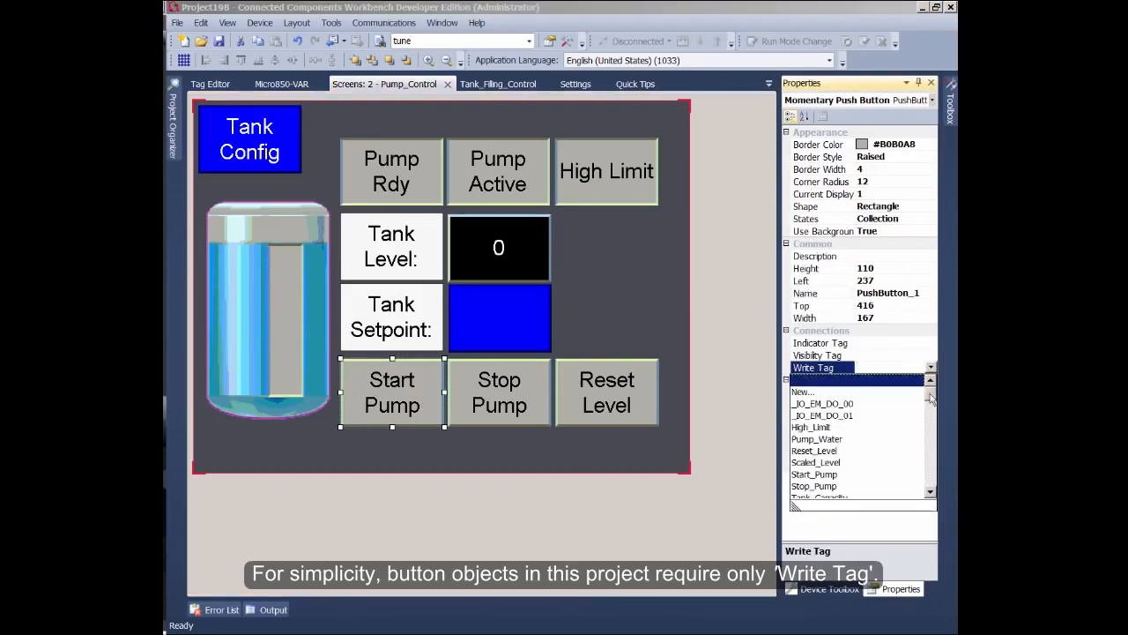
pyautogui.click(837, 476)
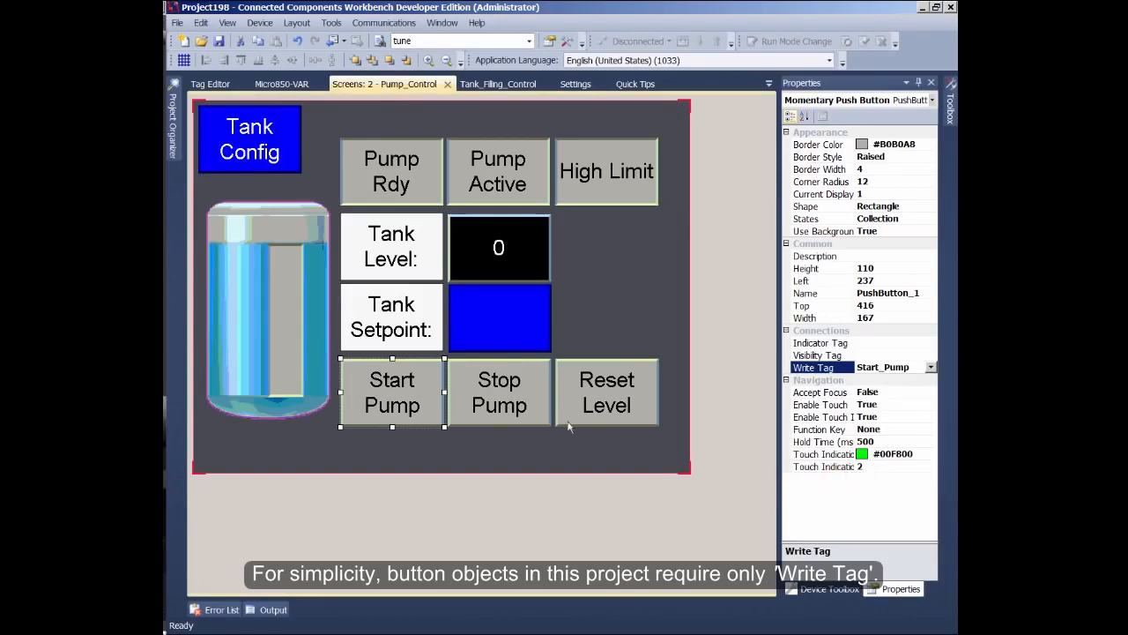
# - Select the Stop Pump button and set its Write Tag to Stop_Pump
pyautogui.click(530, 410)
pyautogui.click(926, 368)
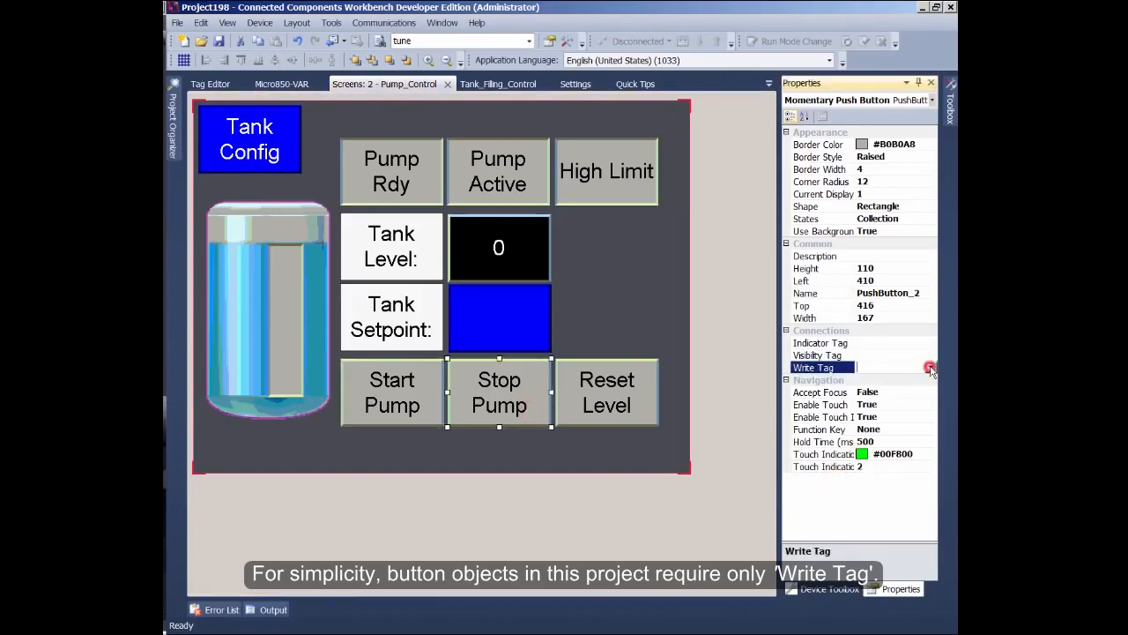
pyautogui.click(930, 366)
pyautogui.click(828, 485)
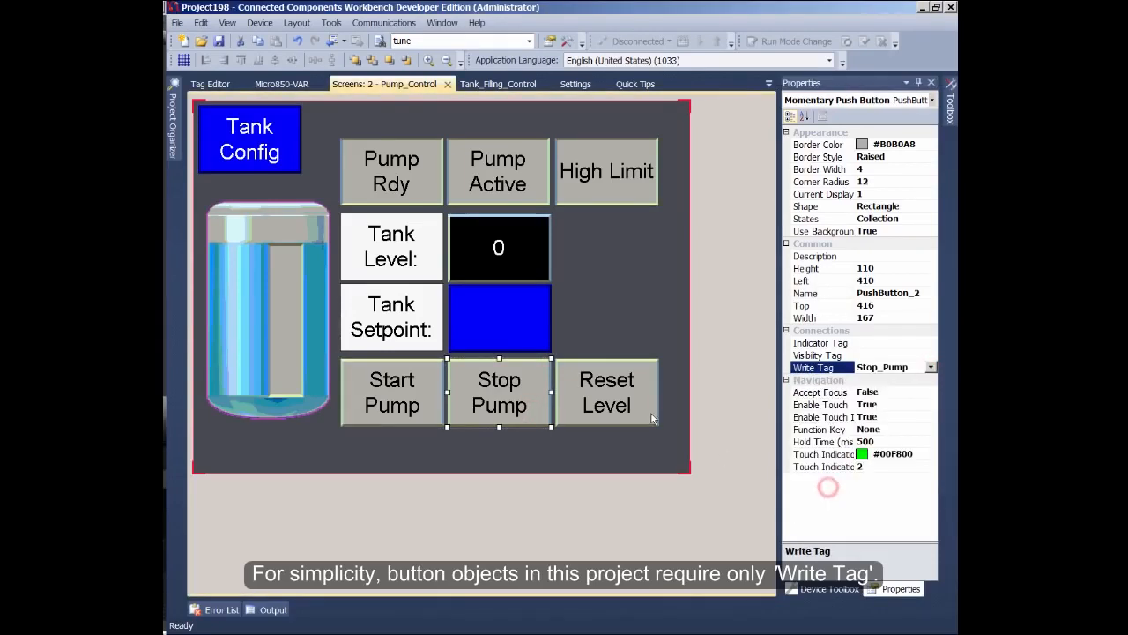
# - Select the Reset Level button and set its Write Tag to Reset_Level
pyautogui.click(635, 412)
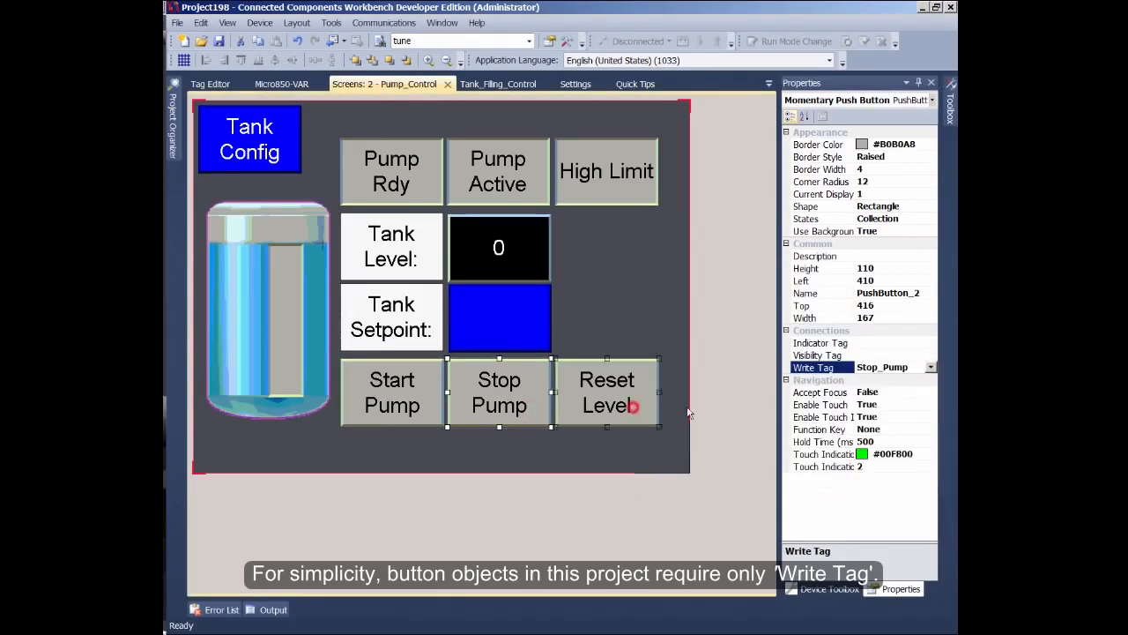
pyautogui.click(934, 369)
pyautogui.click(931, 366)
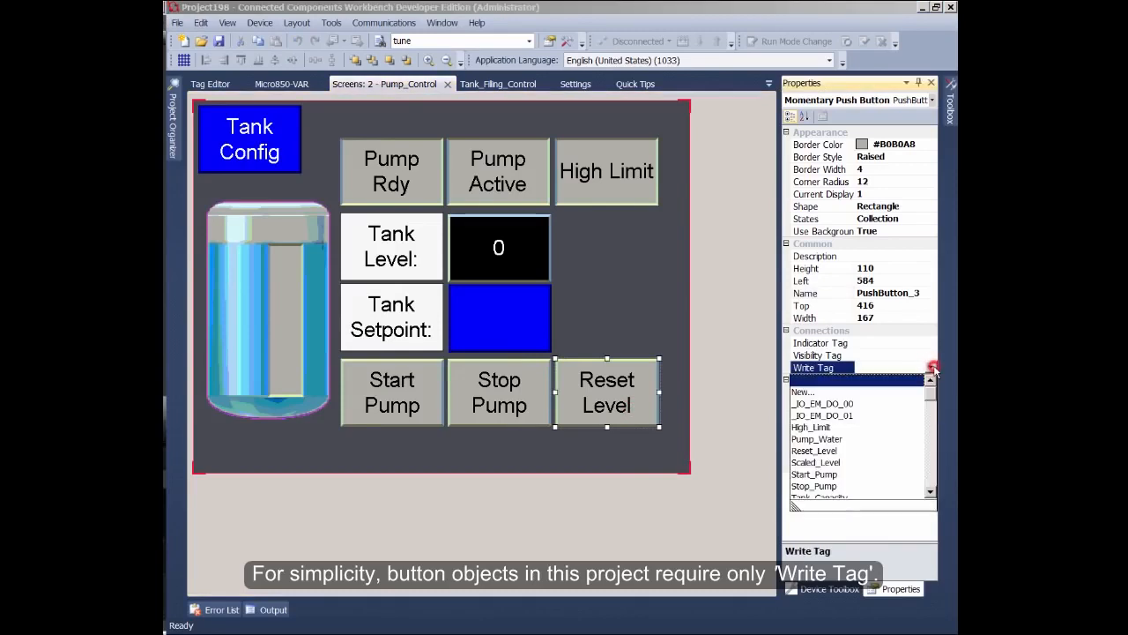
pyautogui.click(831, 451)
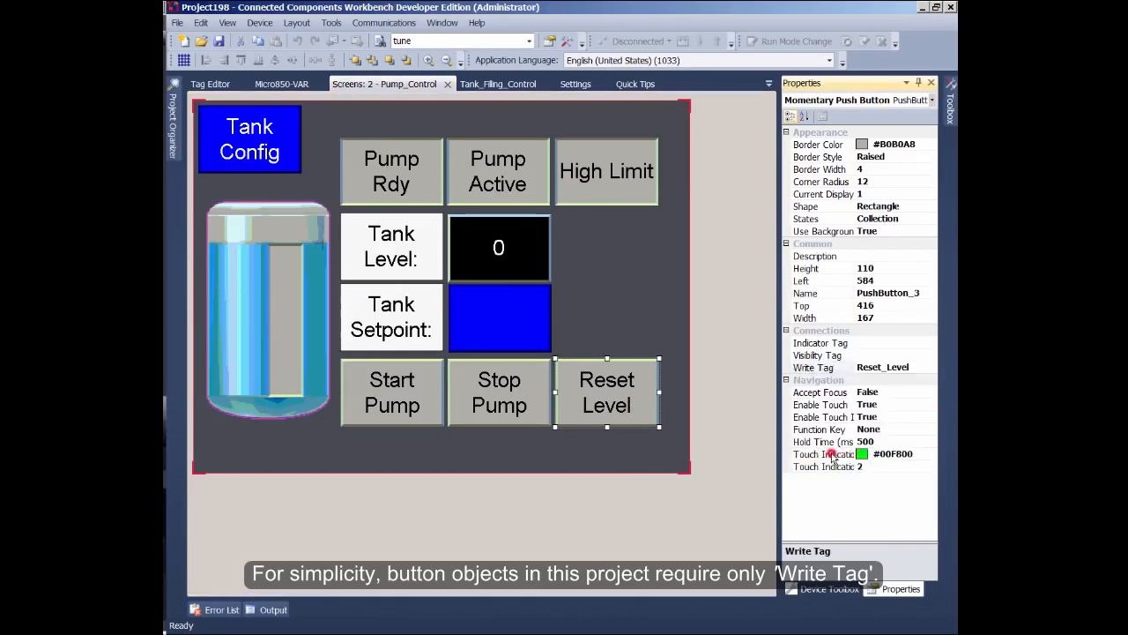
# - Deselect the button, hide the Properties panel and dock the Project Organizer open beside the screen
pyautogui.click(661, 460)
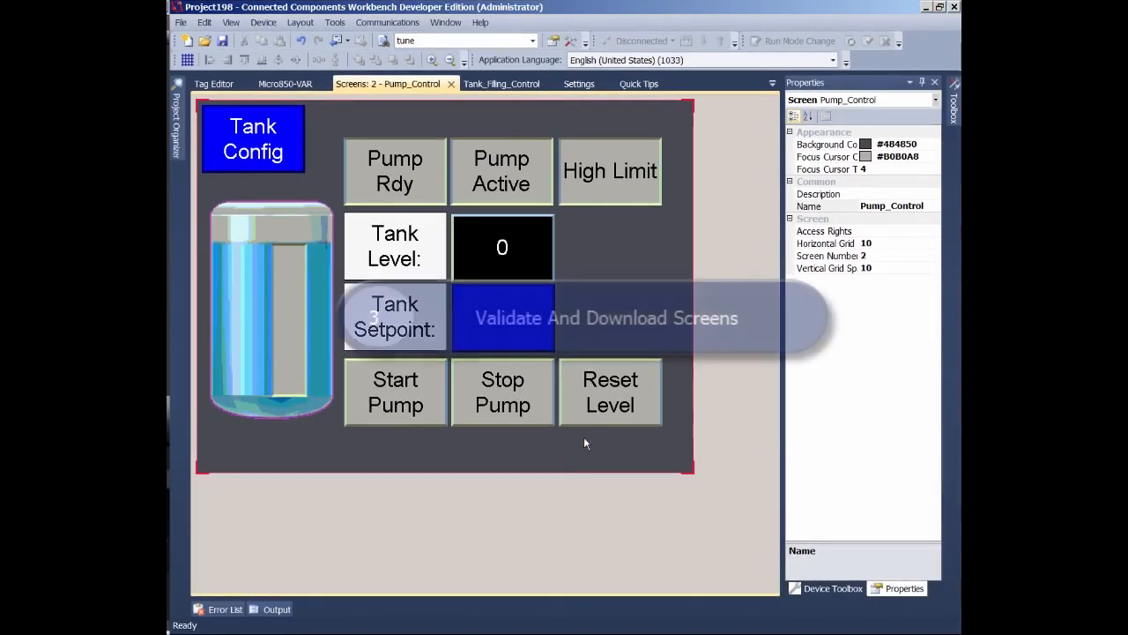
pyautogui.click(922, 82)
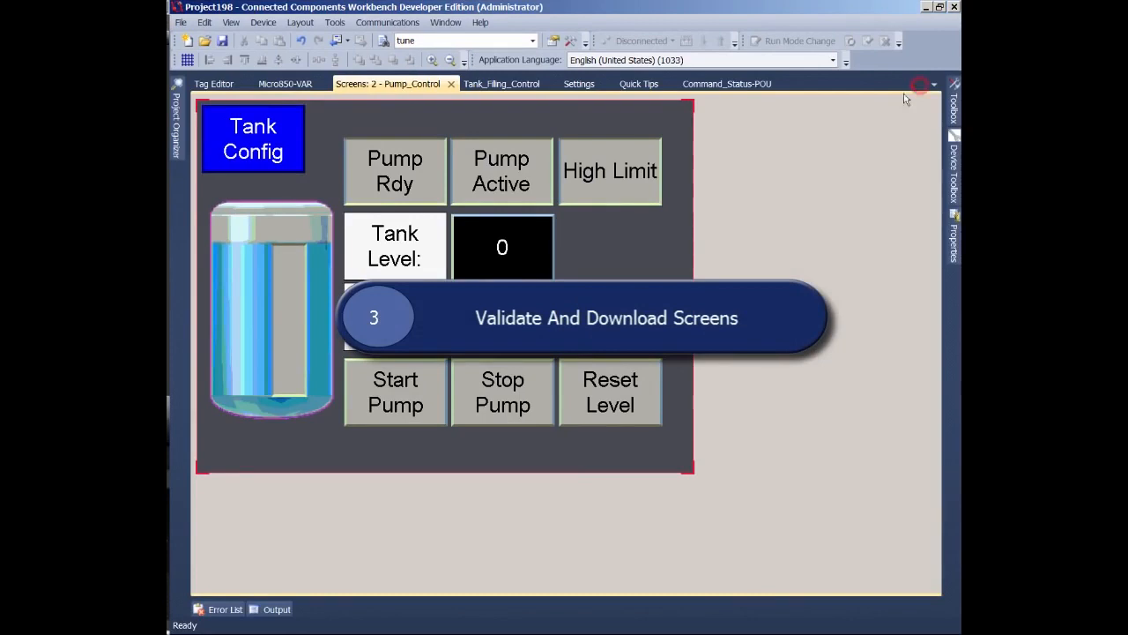
pyautogui.click(175, 123)
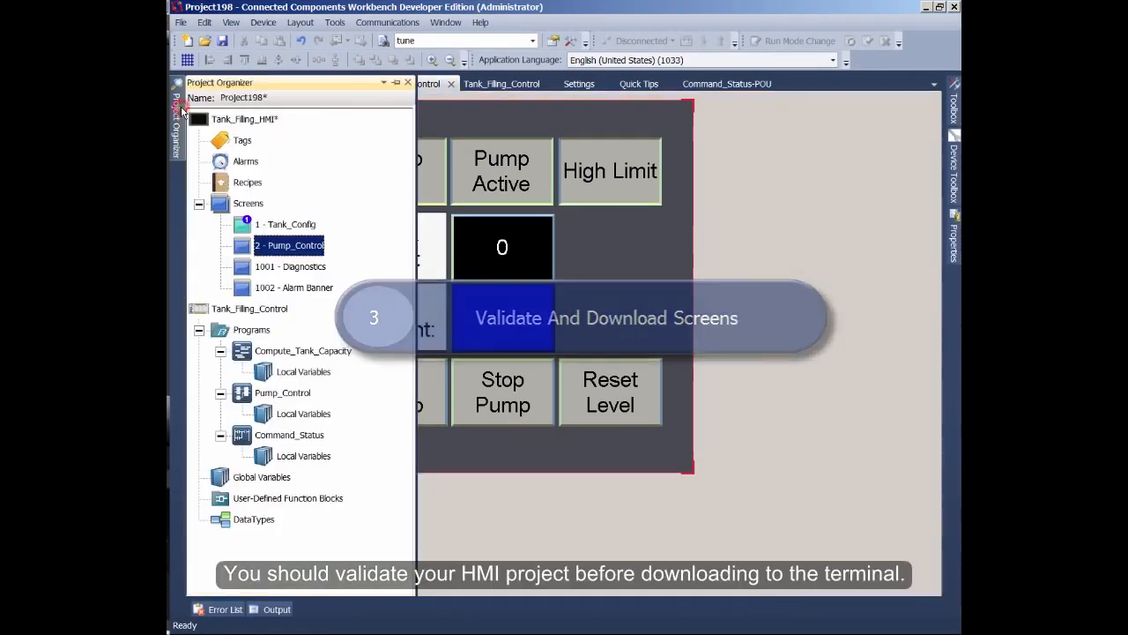
pyautogui.click(396, 84)
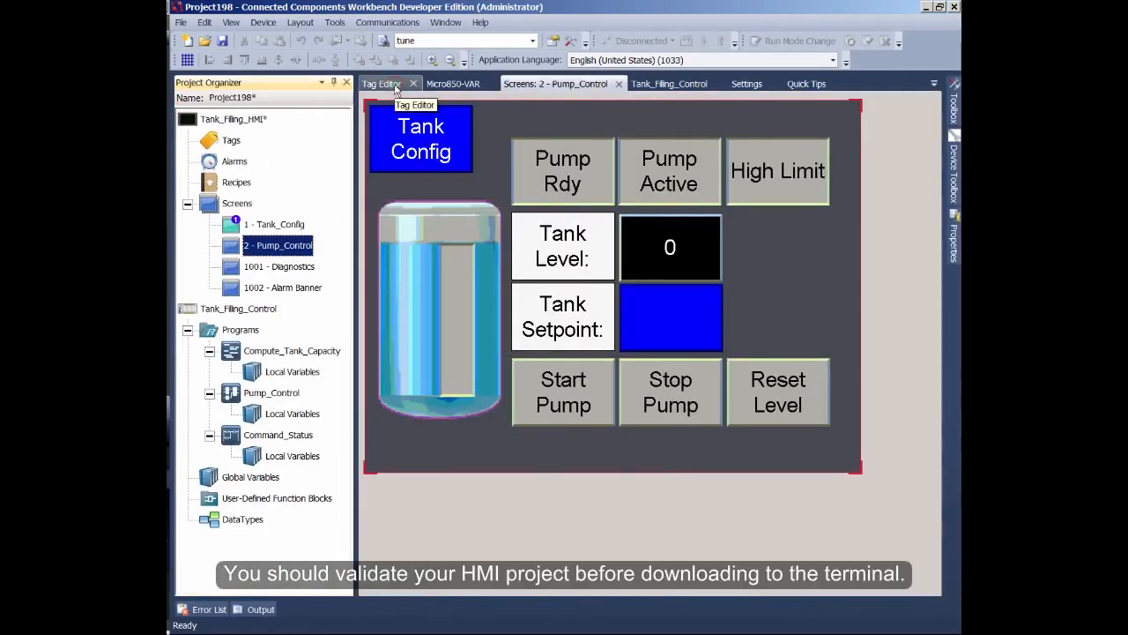
# - Validate the Tank_Filling_HMI project and close the validation results
pyautogui.rightClick(252, 123)
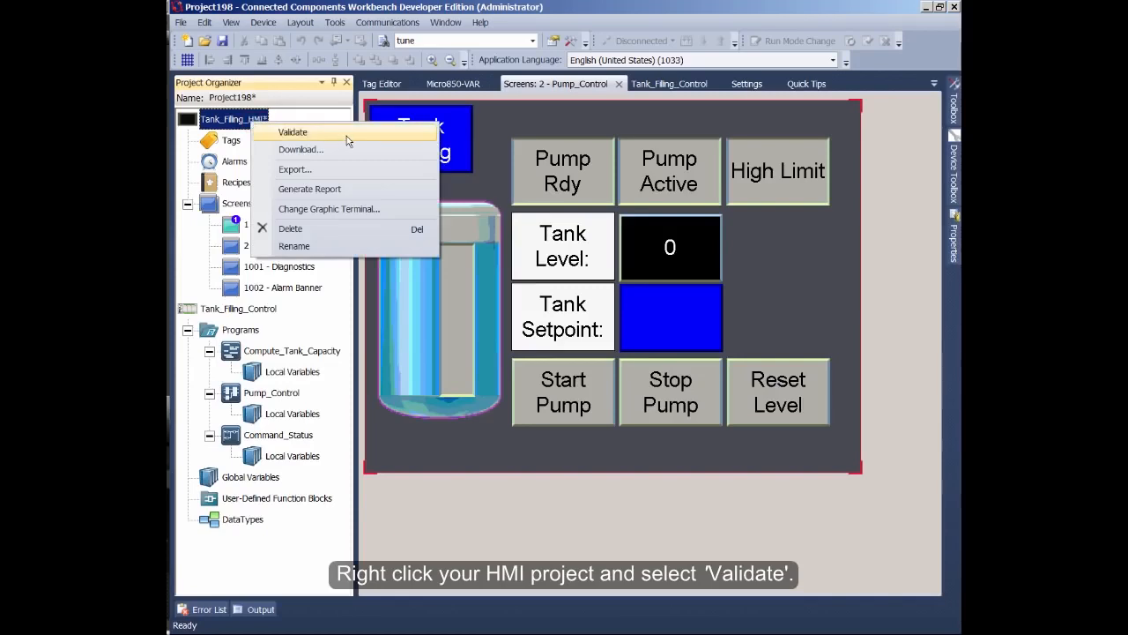
pyautogui.click(346, 134)
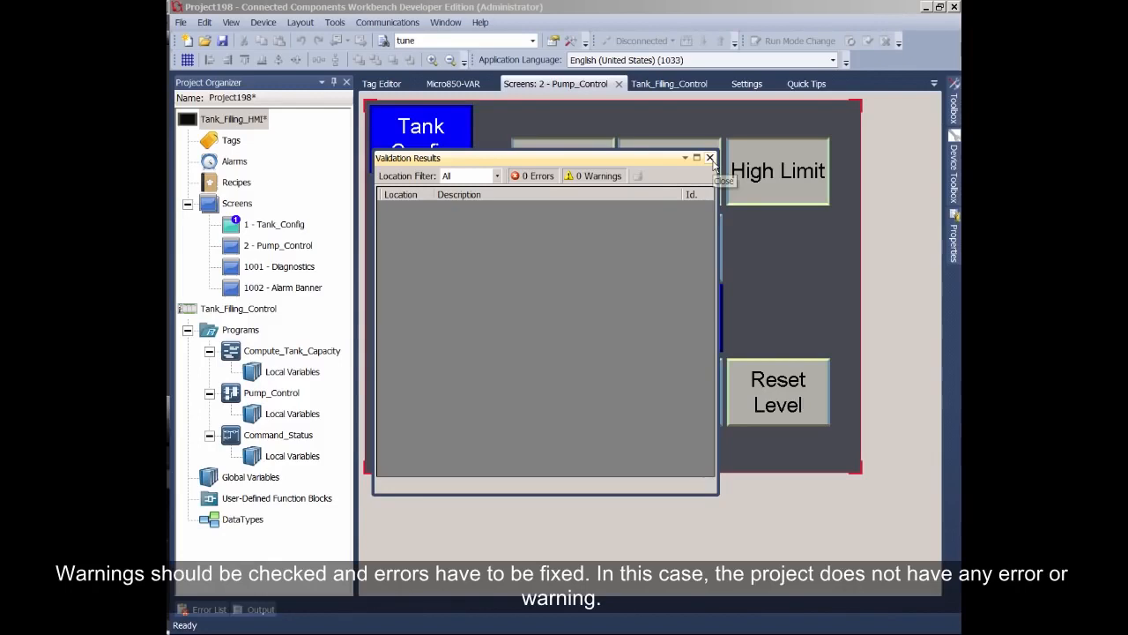
pyautogui.click(709, 158)
# - Save and download the HMI project to the 2711R-T7T terminal at 192.168.1.2 under AB_ETHIP-1, Ethernet
pyautogui.rightClick(255, 121)
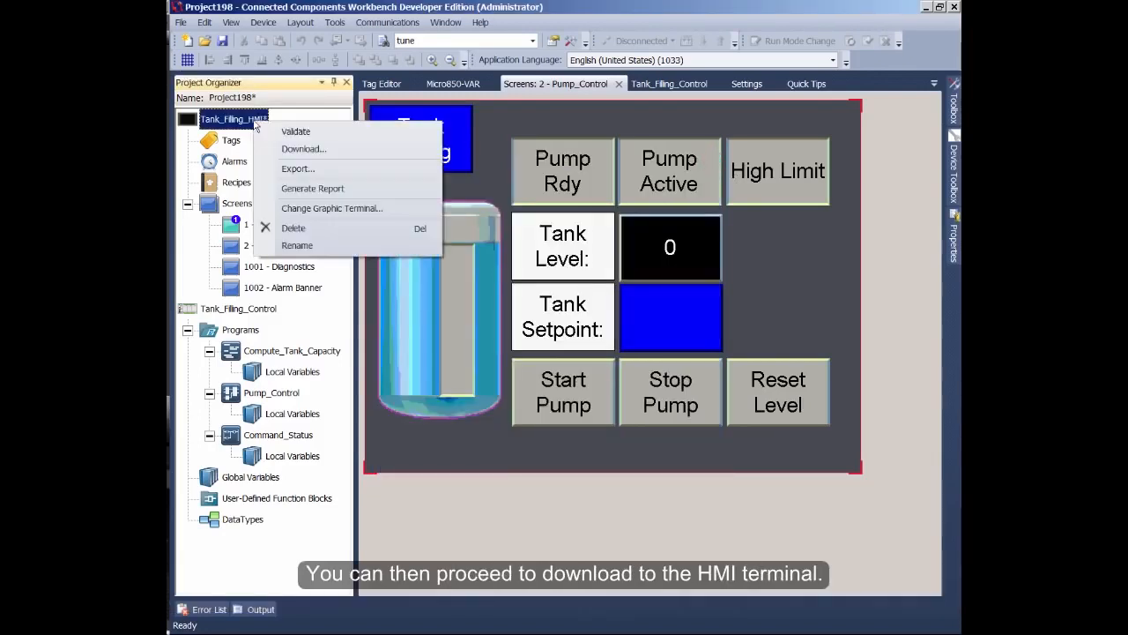
pyautogui.click(377, 151)
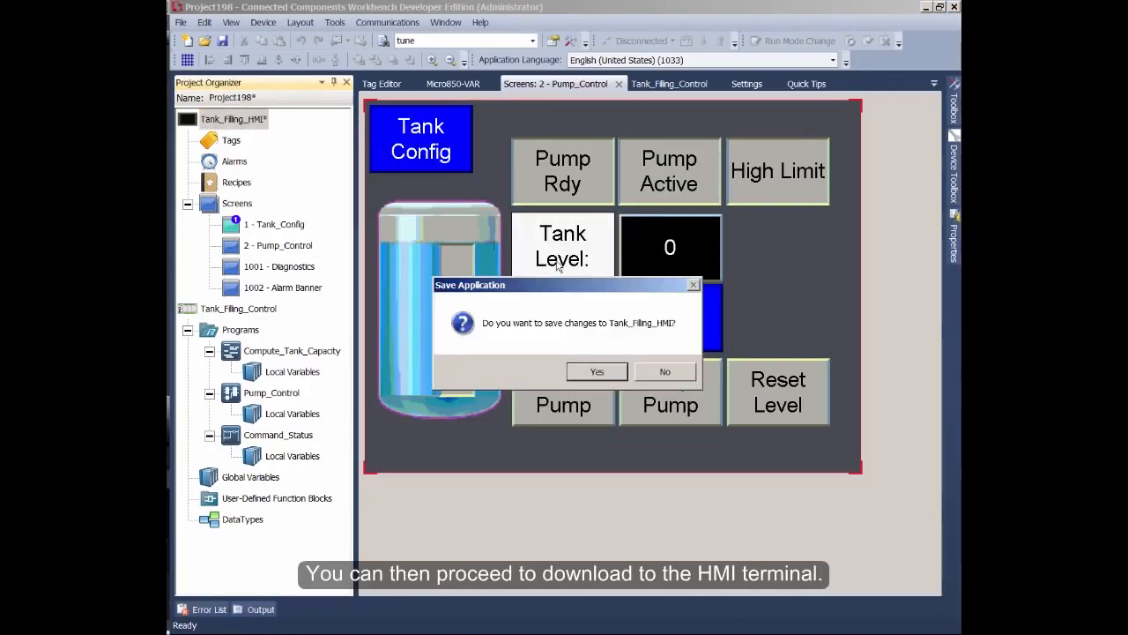
pyautogui.click(596, 371)
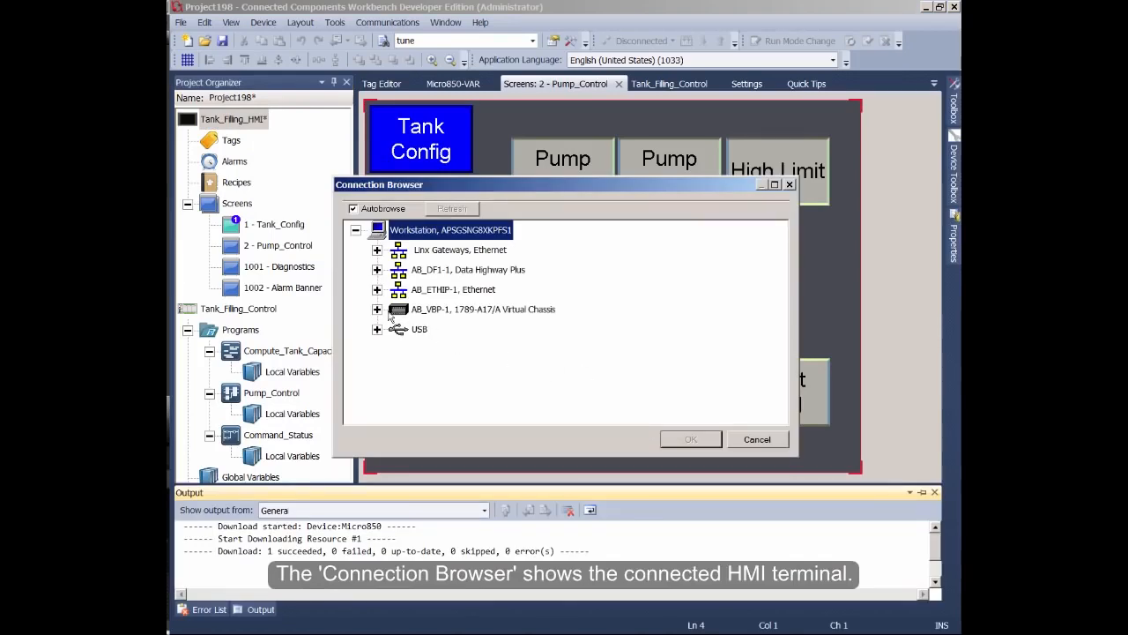
pyautogui.click(377, 291)
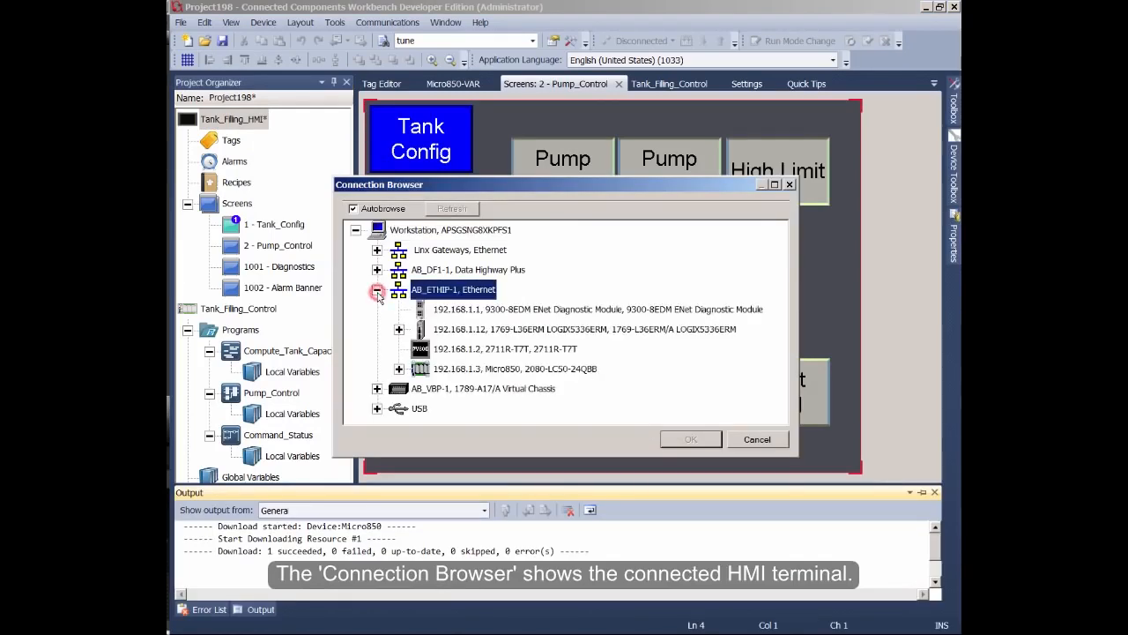
pyautogui.click(561, 352)
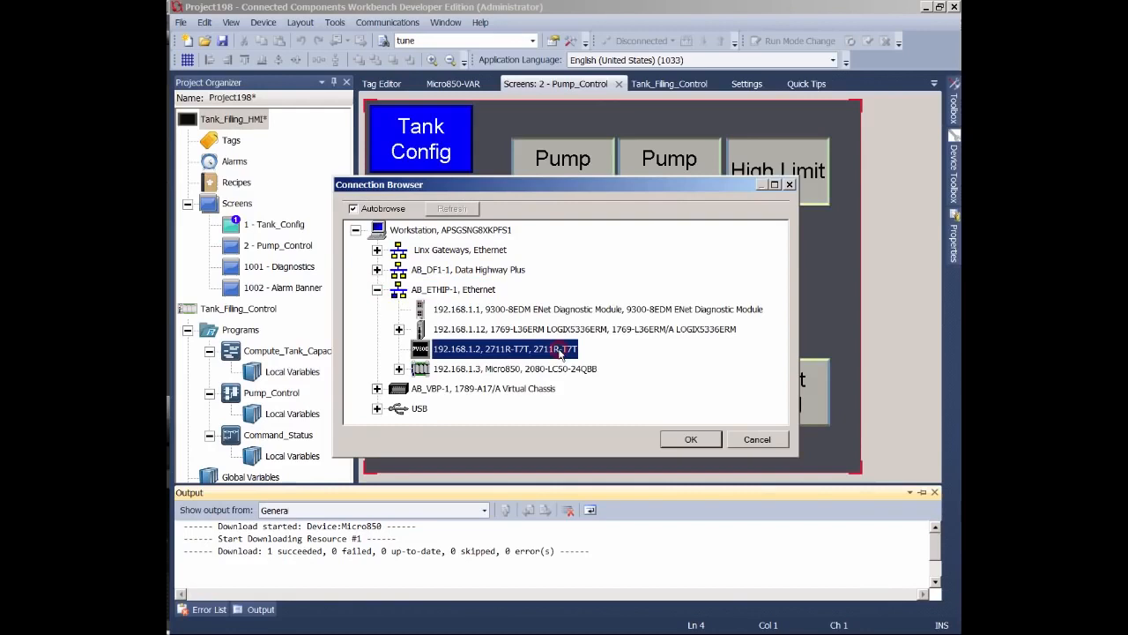
pyautogui.click(691, 439)
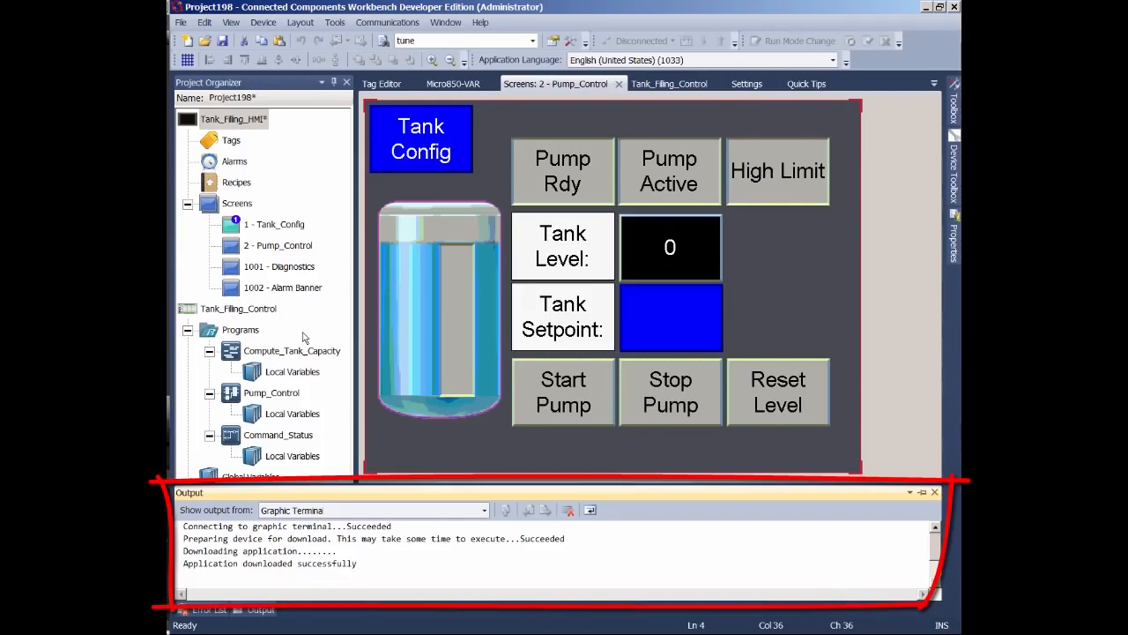
# - Open the Tank_Filling_Control controller's Ethernet settings and configure static IP 192.168.1.3 with subnet mask 255.255.255.0
pyautogui.doubleClick(251, 311)
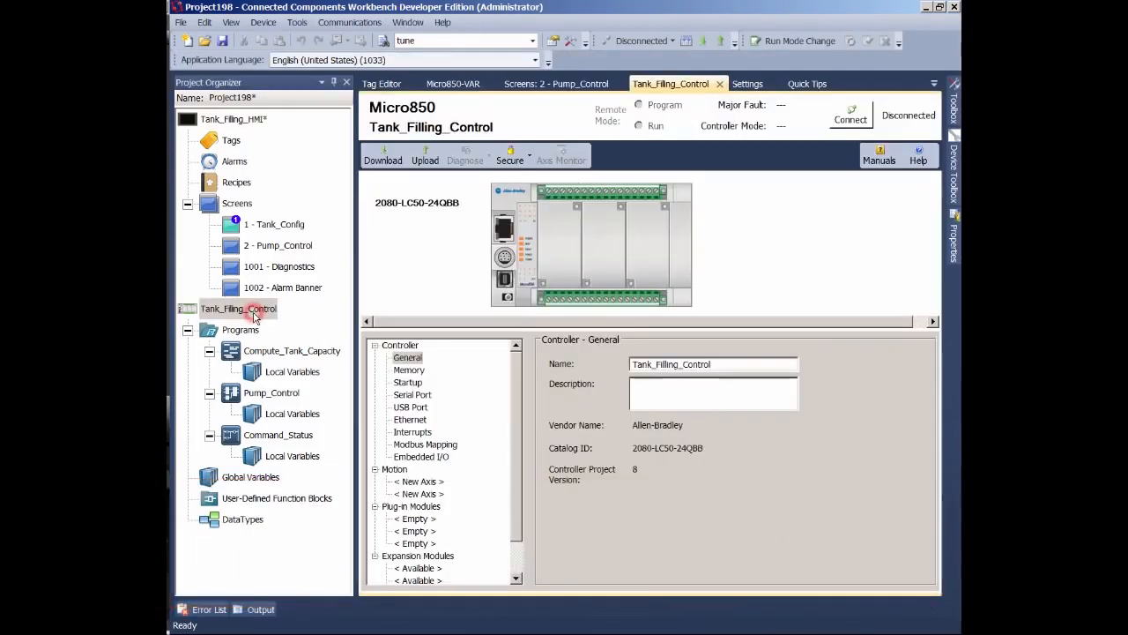
pyautogui.click(419, 420)
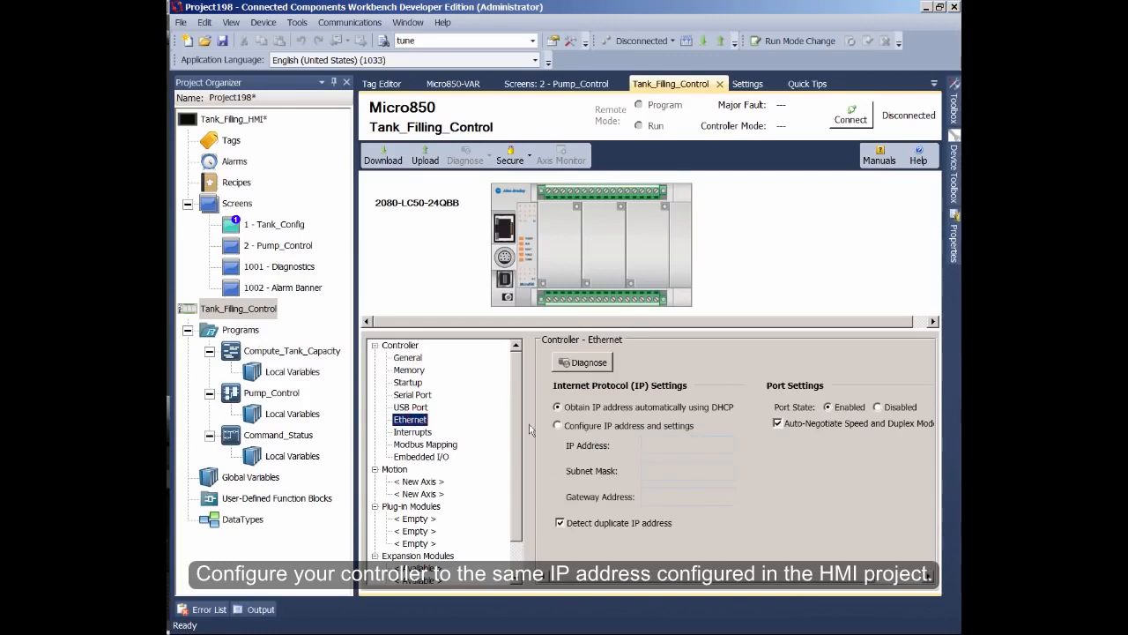
pyautogui.click(557, 424)
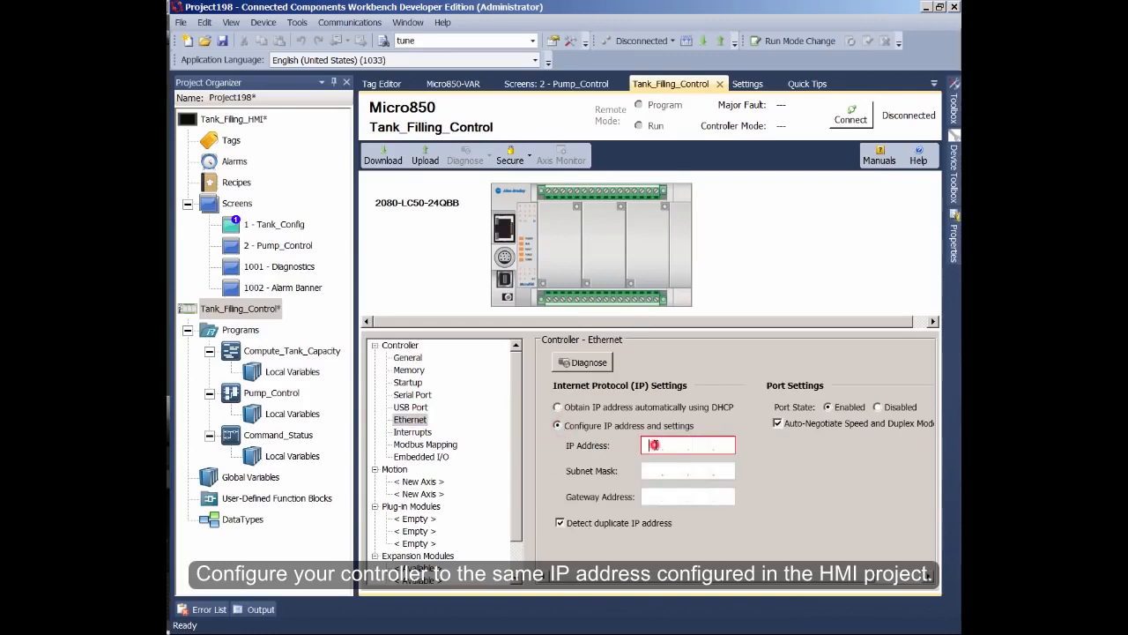
pyautogui.write('192')
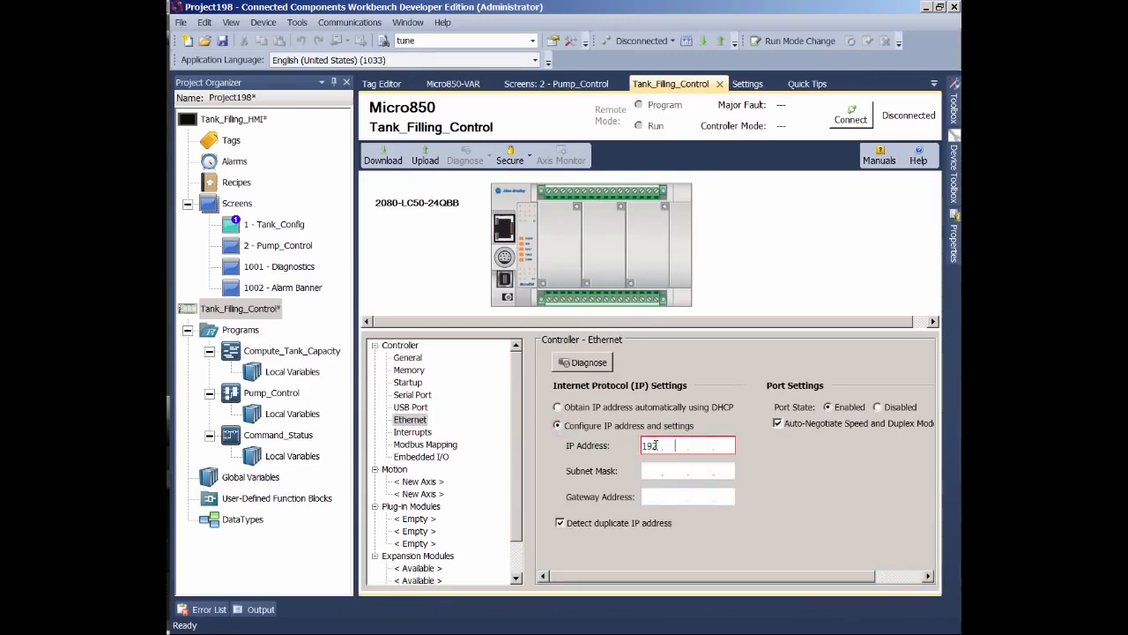
pyautogui.write('168.1.3')
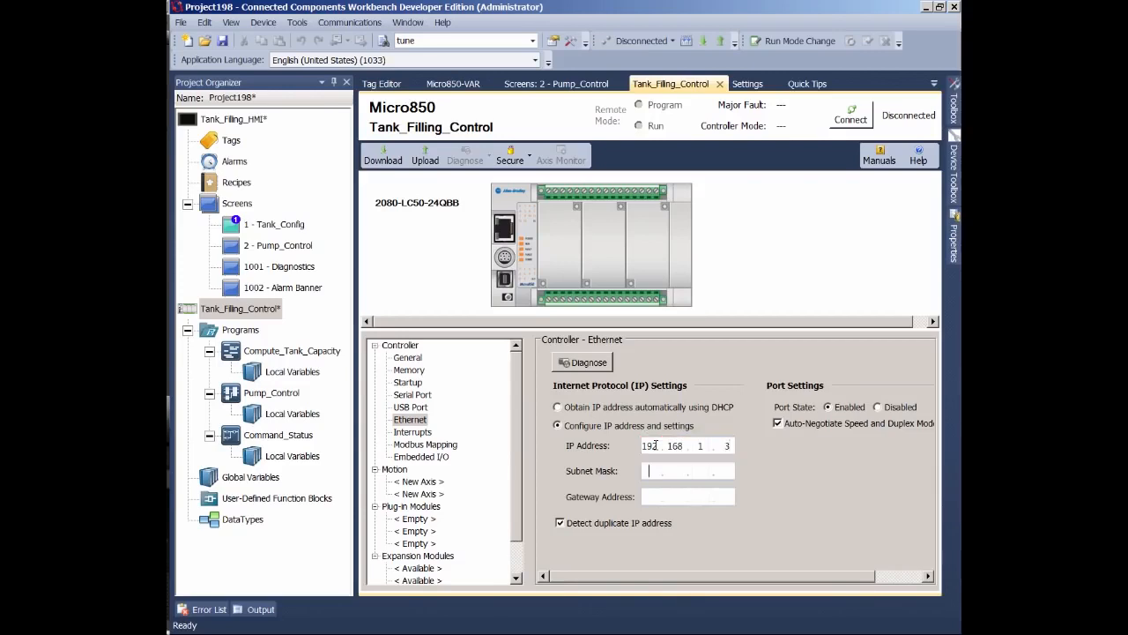
pyautogui.write('255.255.255.0')
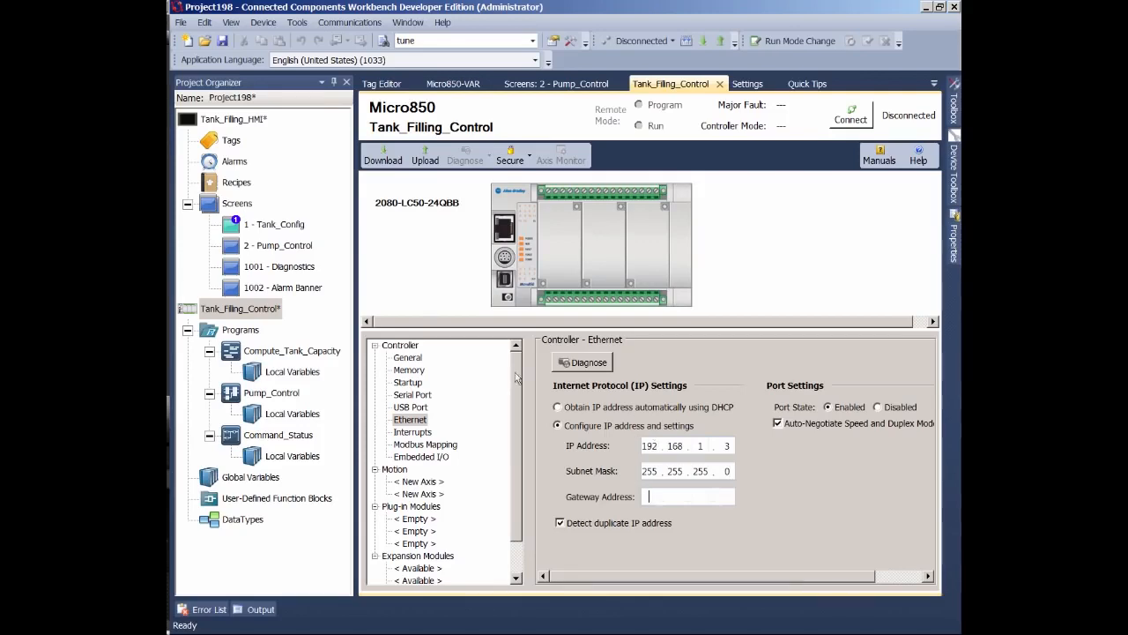
# - Build Tank_Filling_Control and download it over USB to the Micro850 controller, accepting the change to Remote Run
pyautogui.rightClick(279, 310)
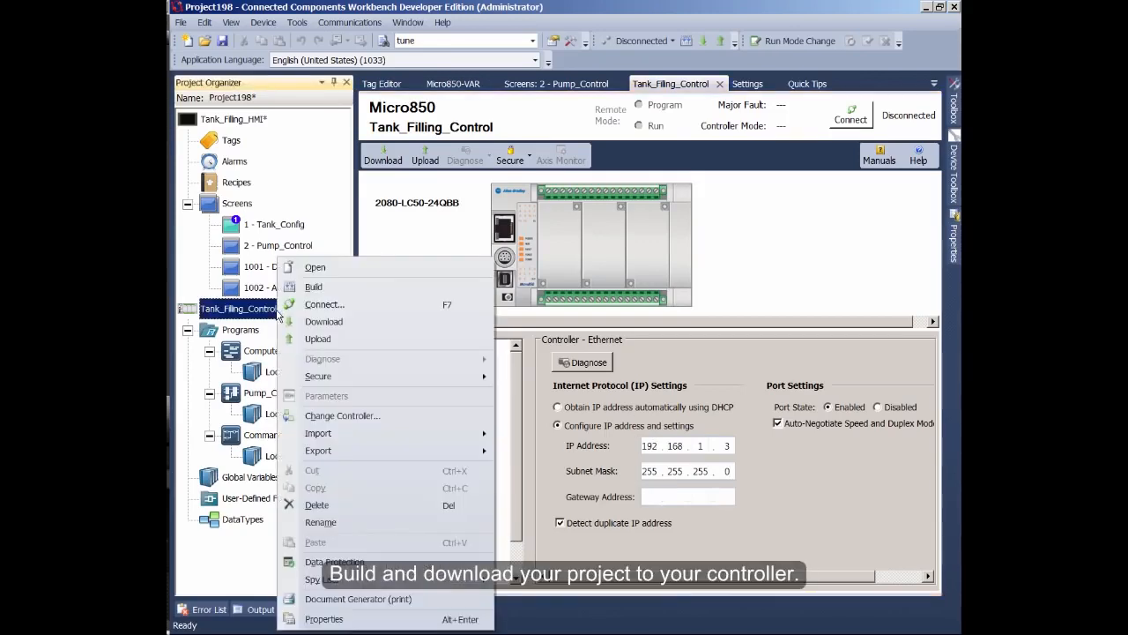
pyautogui.click(313, 287)
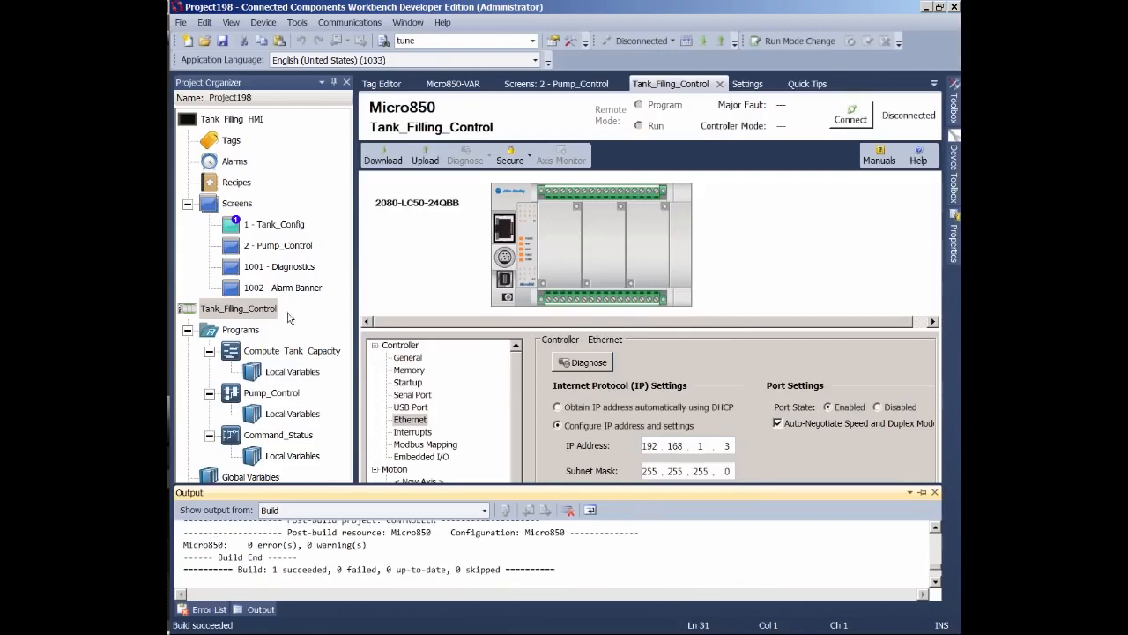
pyautogui.click(271, 310)
pyautogui.rightClick(271, 310)
pyautogui.click(319, 322)
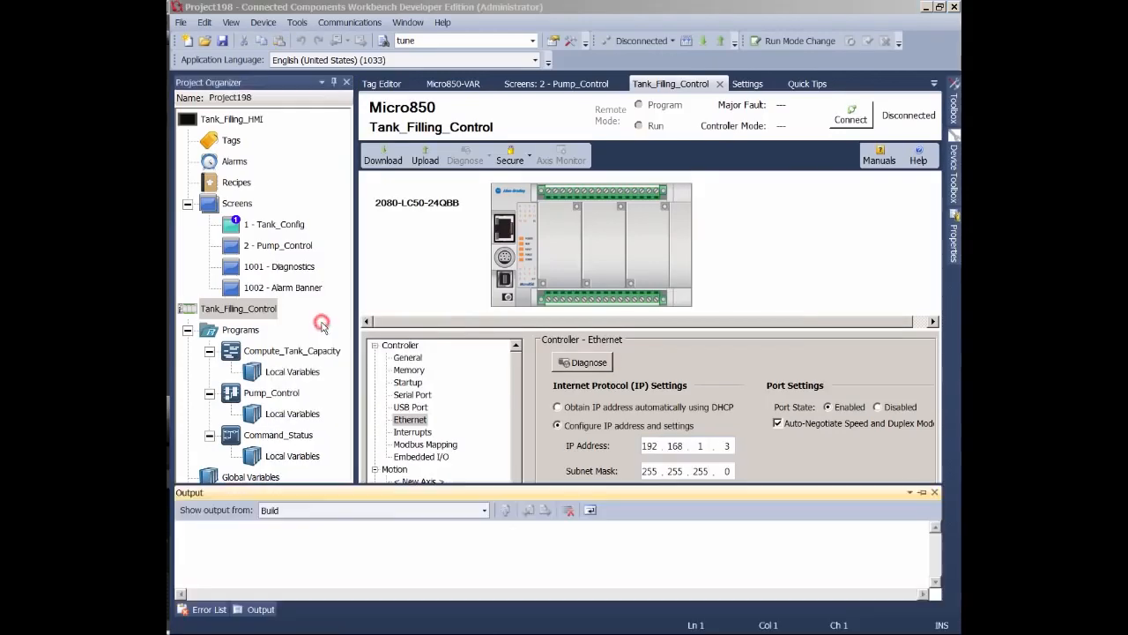
pyautogui.click(376, 329)
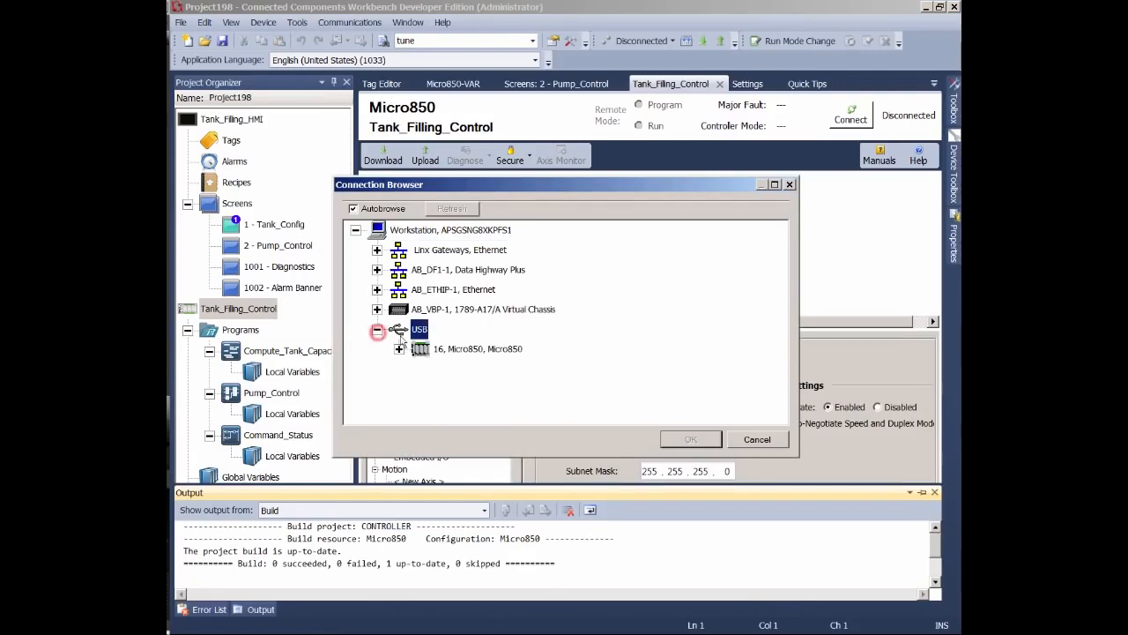
pyautogui.click(481, 349)
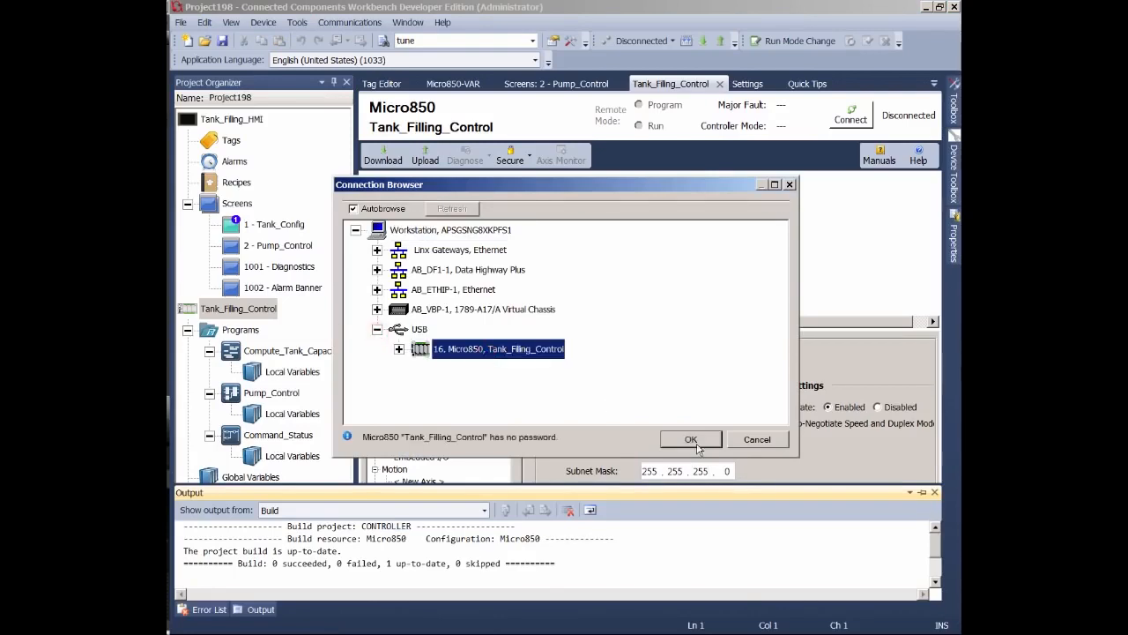
pyautogui.click(692, 440)
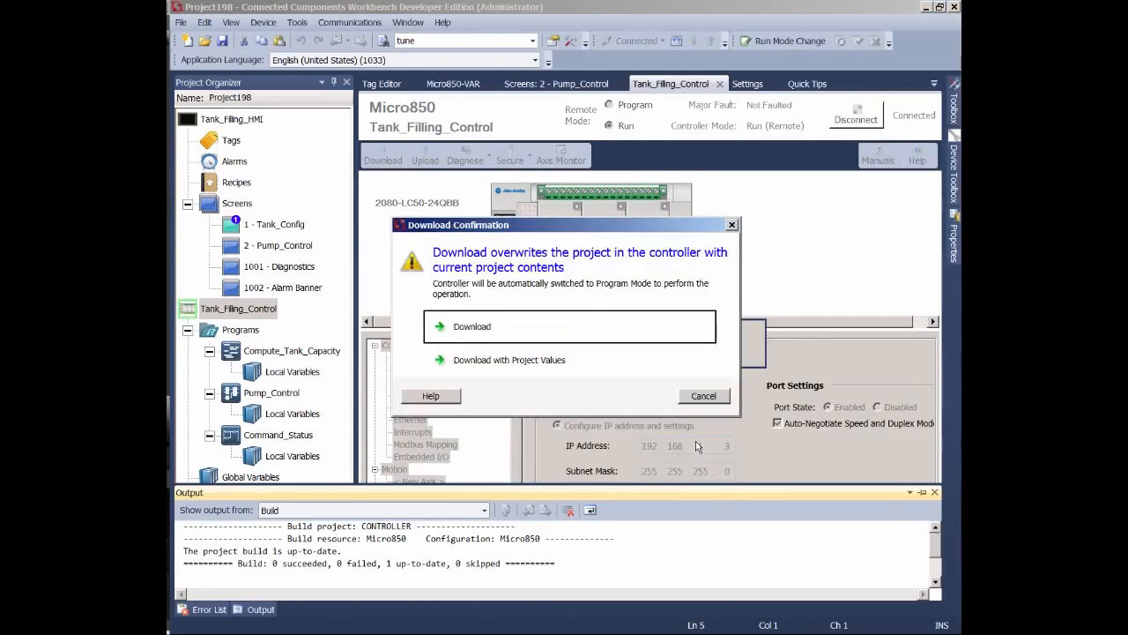
pyautogui.click(500, 333)
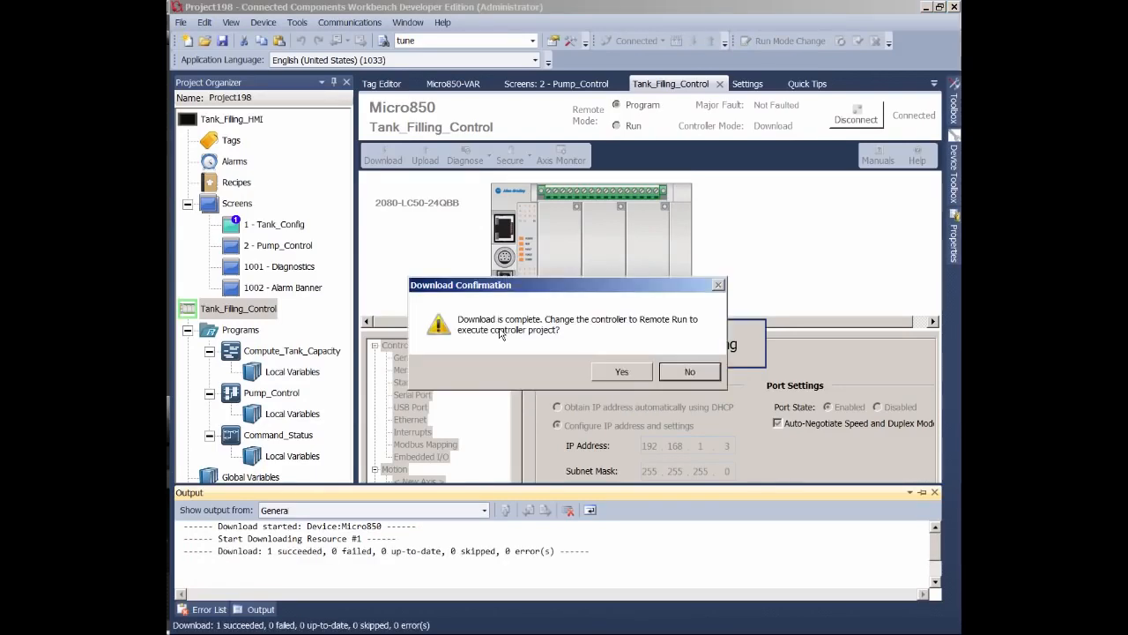
pyautogui.click(623, 375)
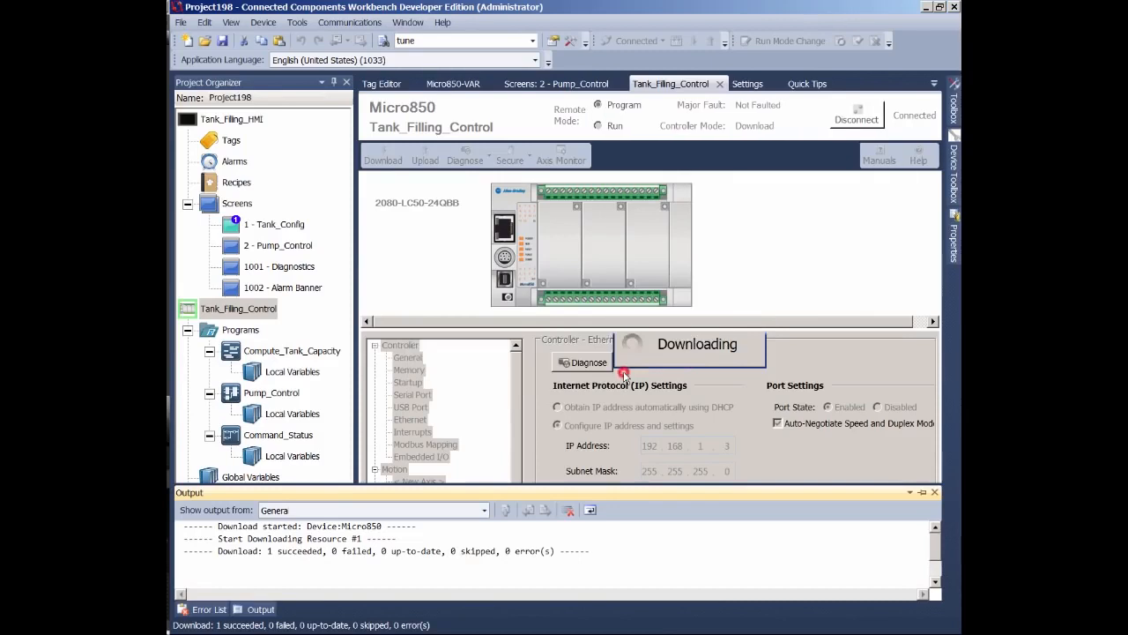